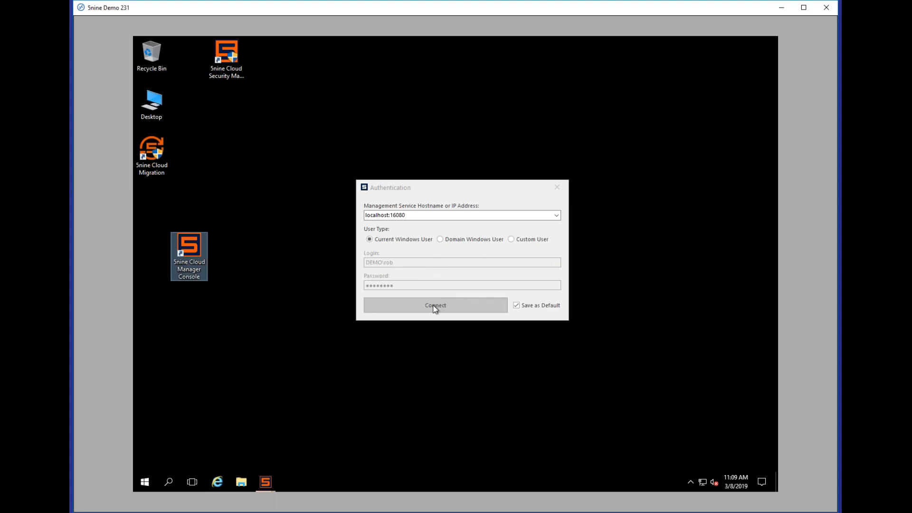
Step: Bring the already-open 5nine Cloud Manager console window to the front from the taskbar preview
mouse_move(269, 481)
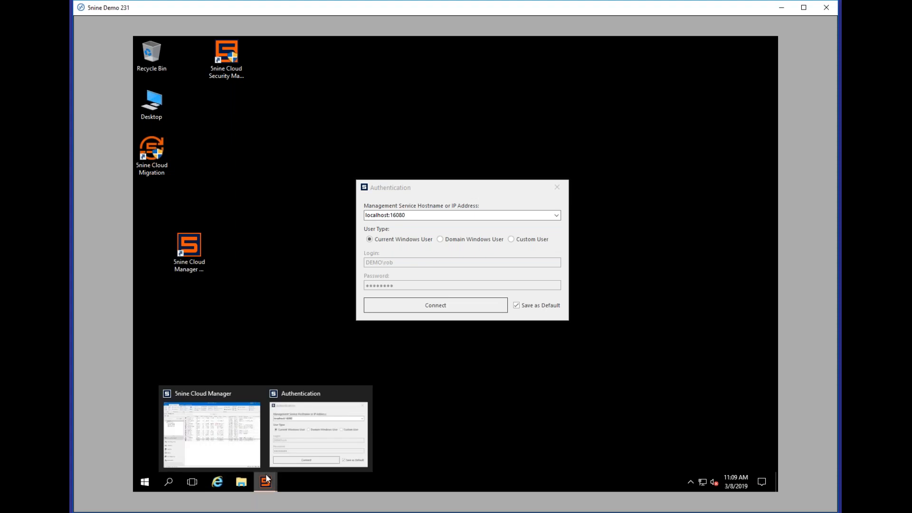
left_click(233, 439)
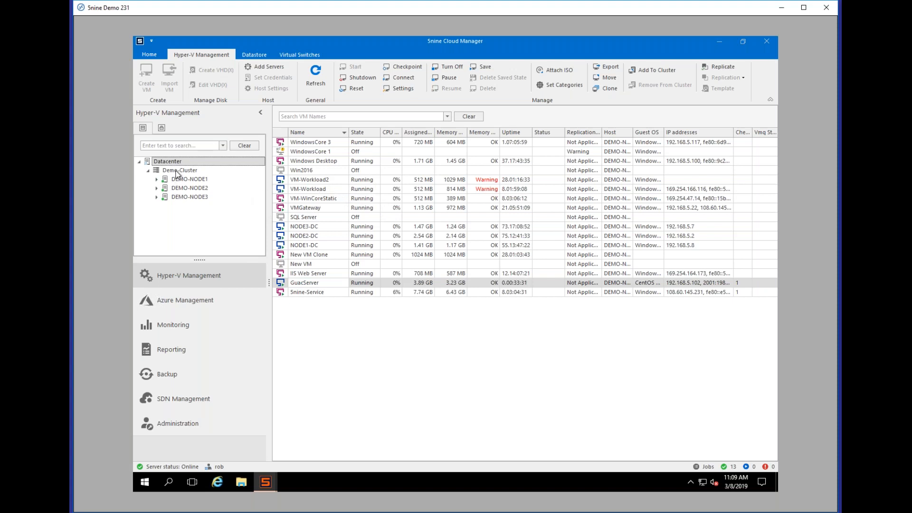
left_click(157, 197)
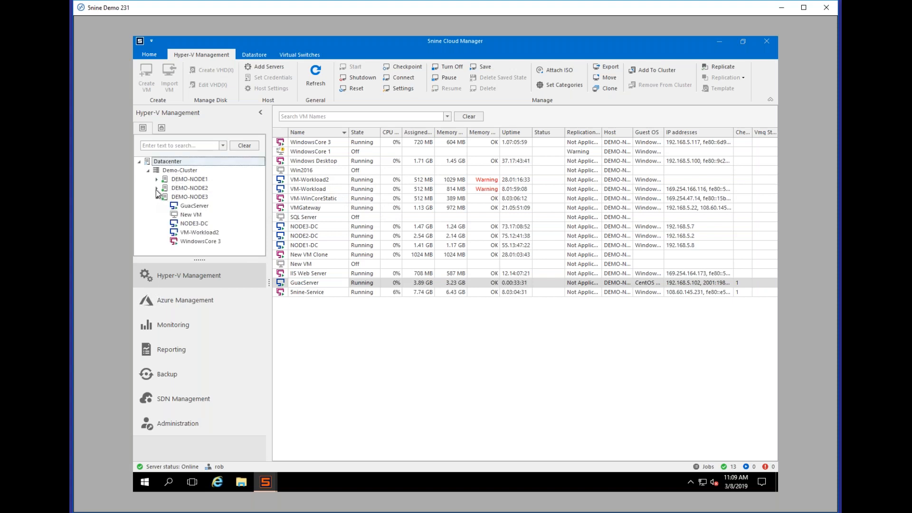
left_click(156, 188)
left_click(156, 179)
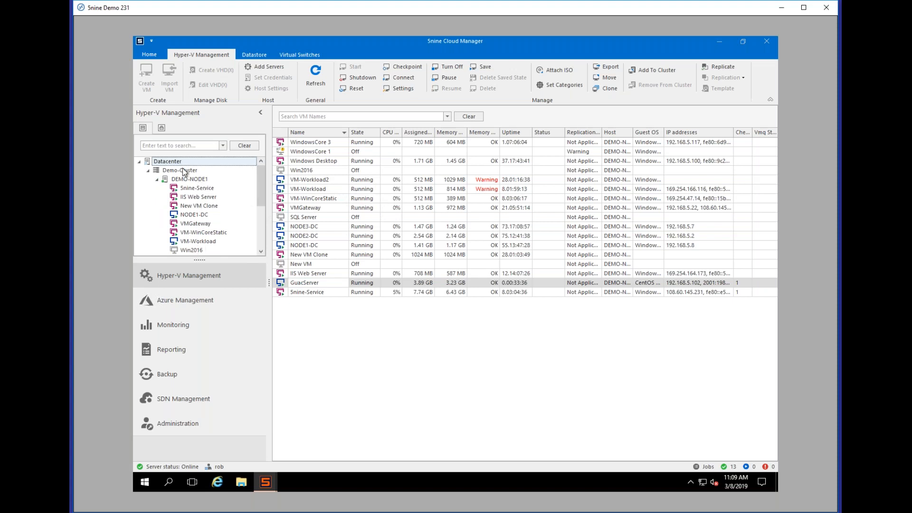
left_click(156, 180)
left_click(156, 188)
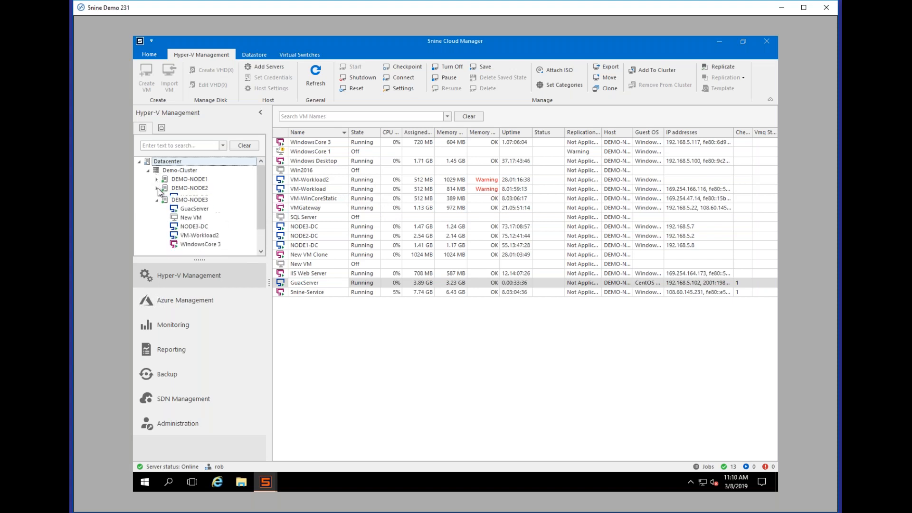
left_click(156, 197)
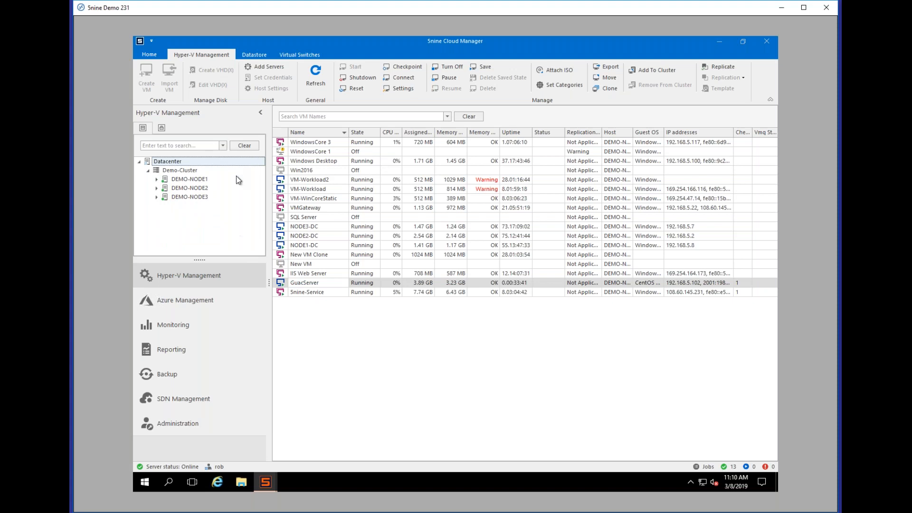
mouse_move(255, 197)
right_click(375, 162)
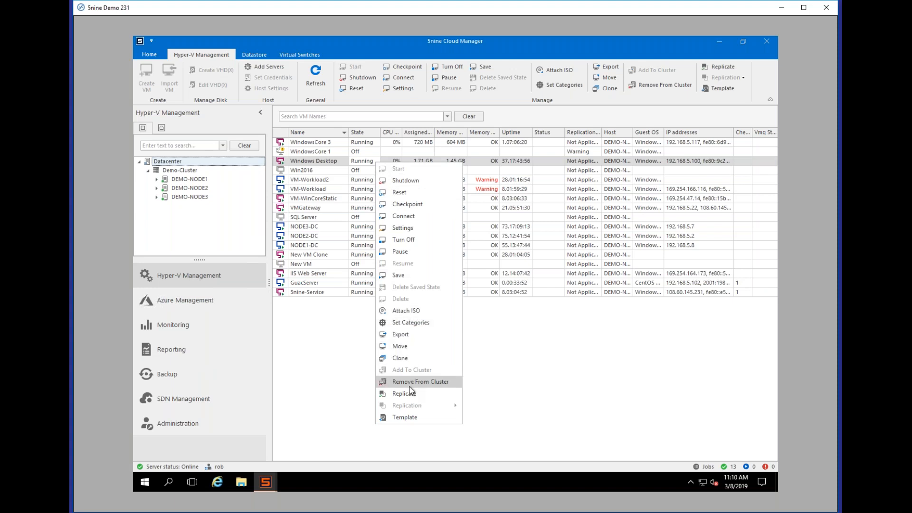
left_click(207, 302)
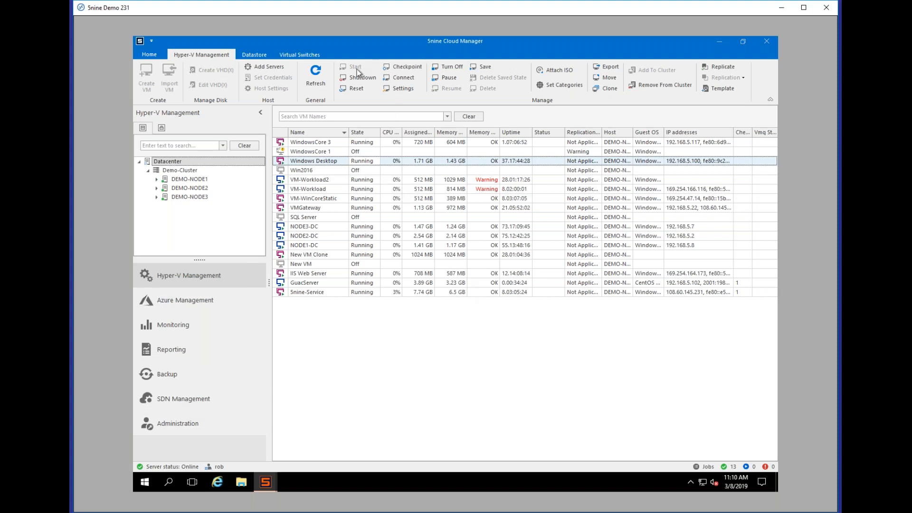
right_click(369, 165)
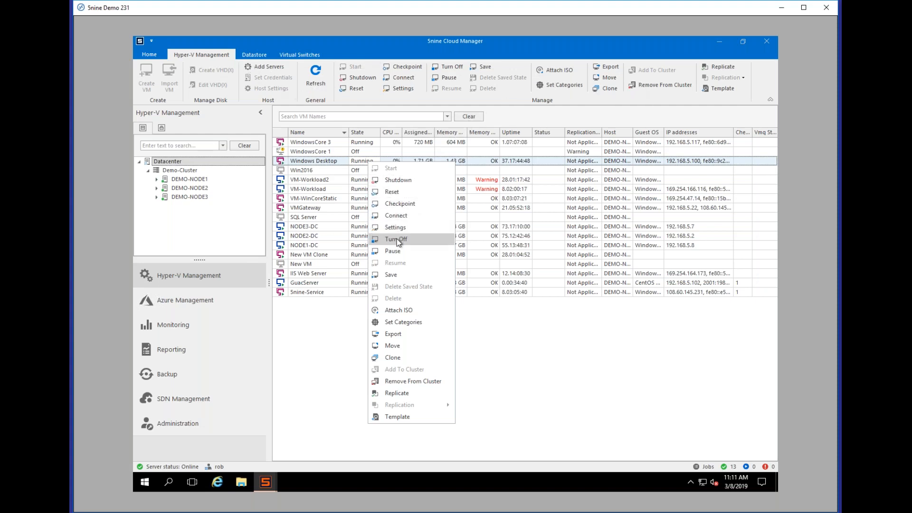
left_click(527, 310)
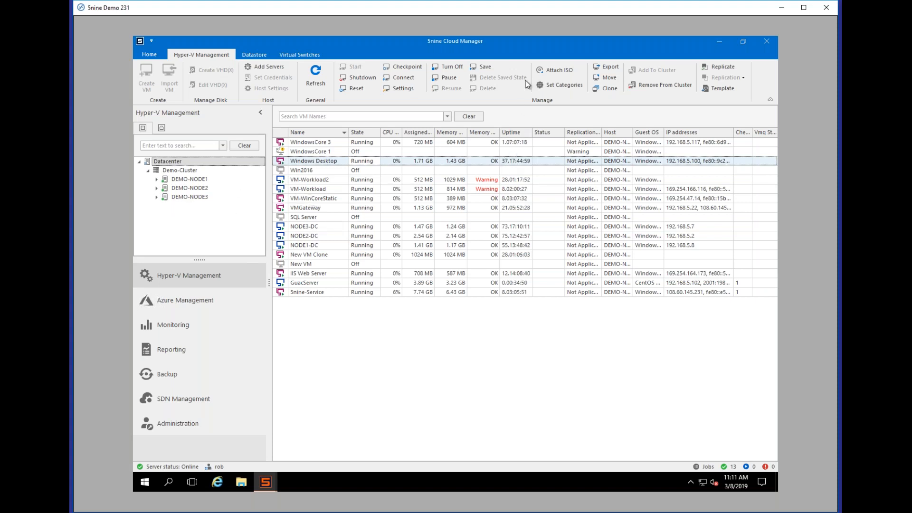
Step: Restore the maximized console window to normal size and select the NODE2-DC virtual machine
left_click_drag(504, 46, 498, 78)
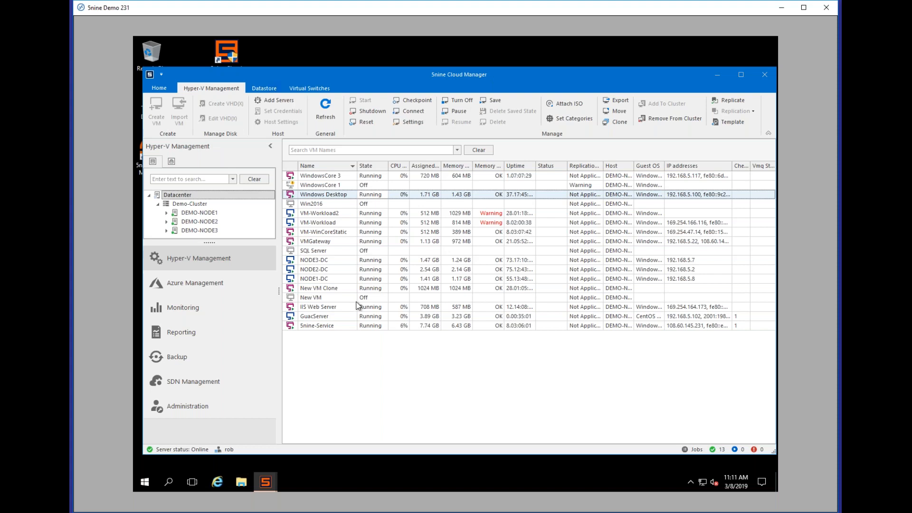
left_click(329, 269)
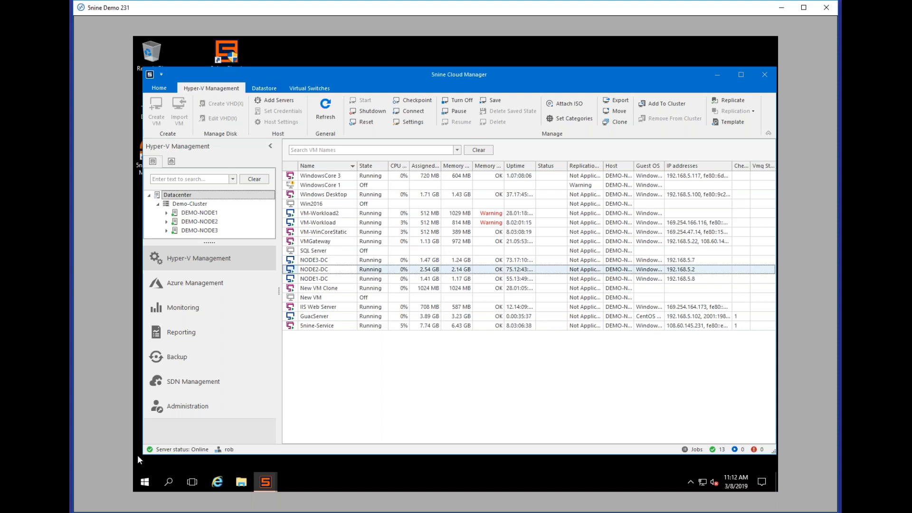
mouse_move(188, 225)
Step: In Administration, collapse the Global Administrators and tenant groups and show the Roles list
left_click(210, 417)
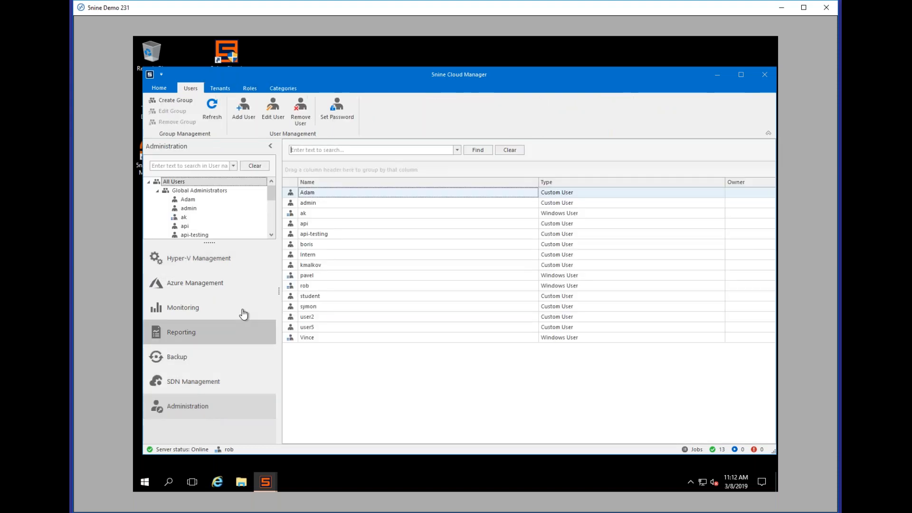
left_click(157, 190)
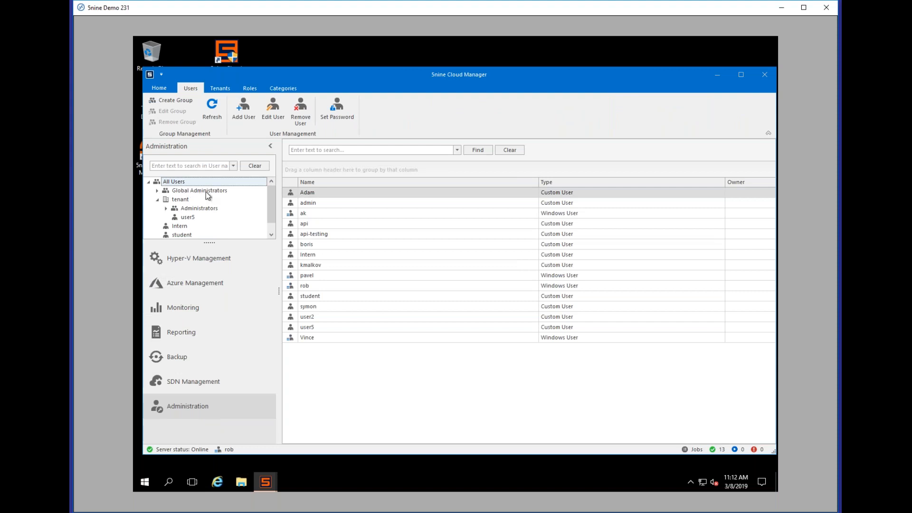
left_click(158, 199)
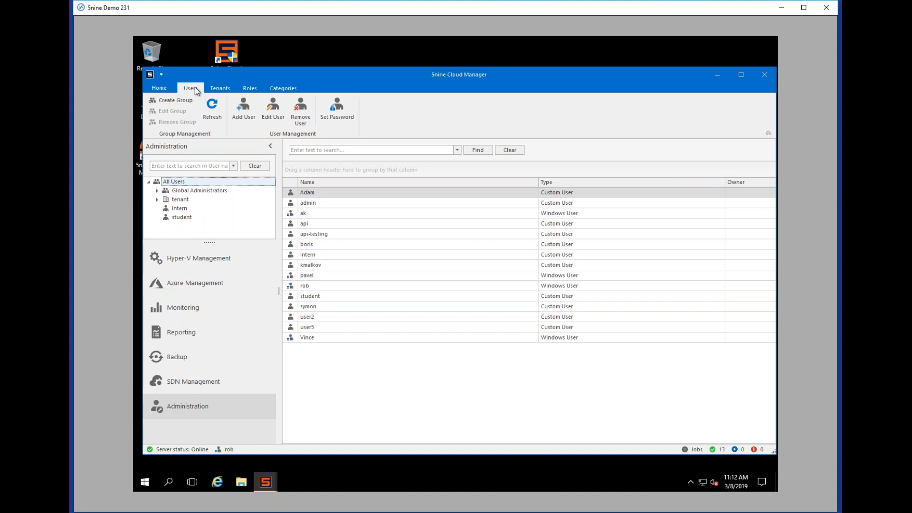
left_click(255, 92)
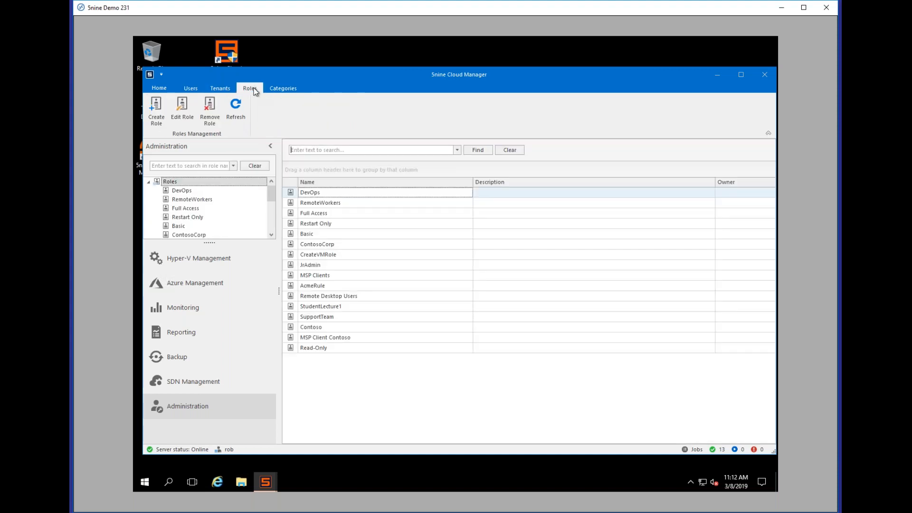
Step: Start a new role named 'Support Team' and expand its VirtualMachine permissions
left_click(161, 115)
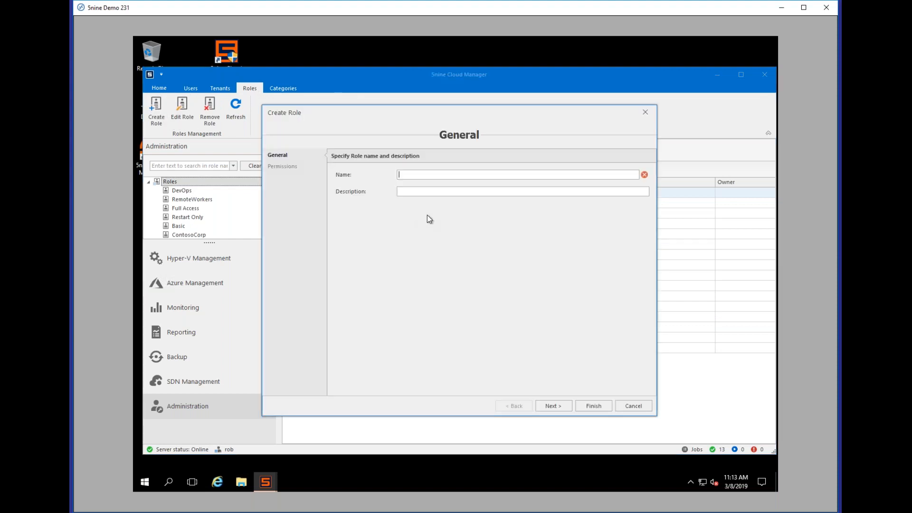
type("Support Team")
left_click(545, 406)
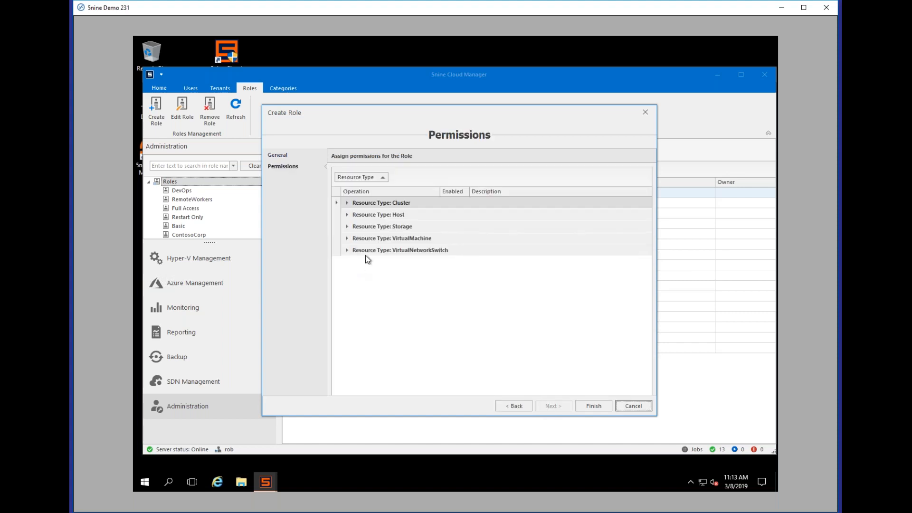
left_click(346, 203)
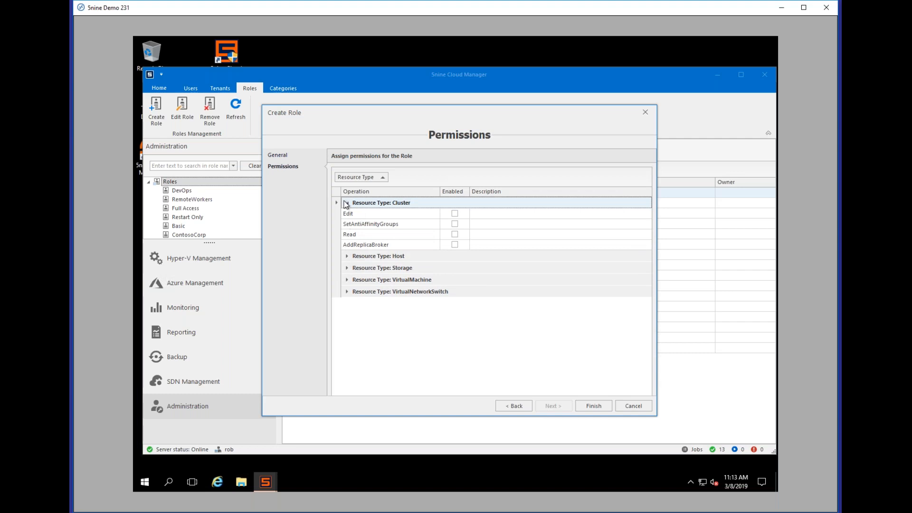
left_click(347, 203)
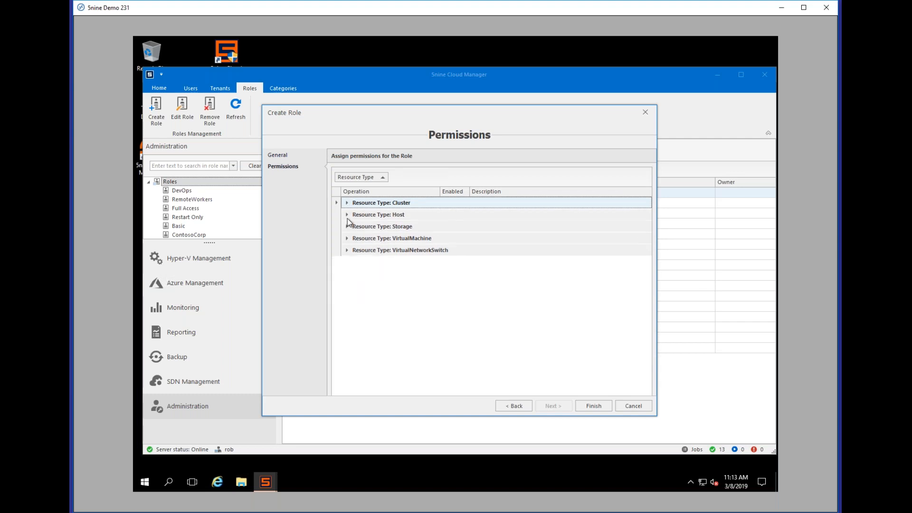
left_click(348, 215)
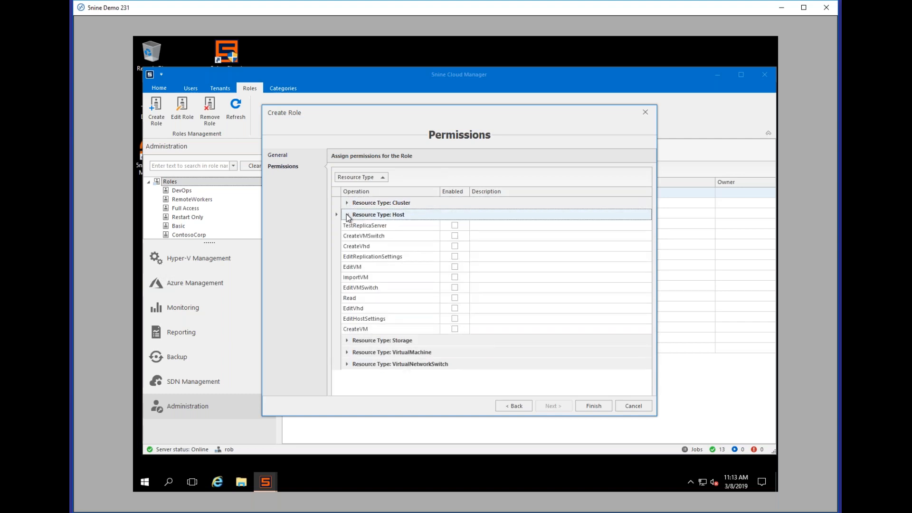
left_click(347, 215)
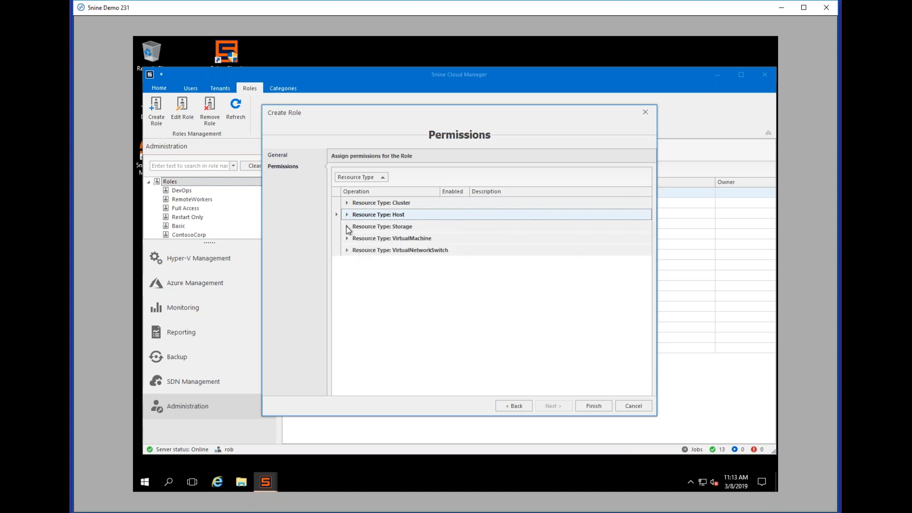
left_click(340, 228)
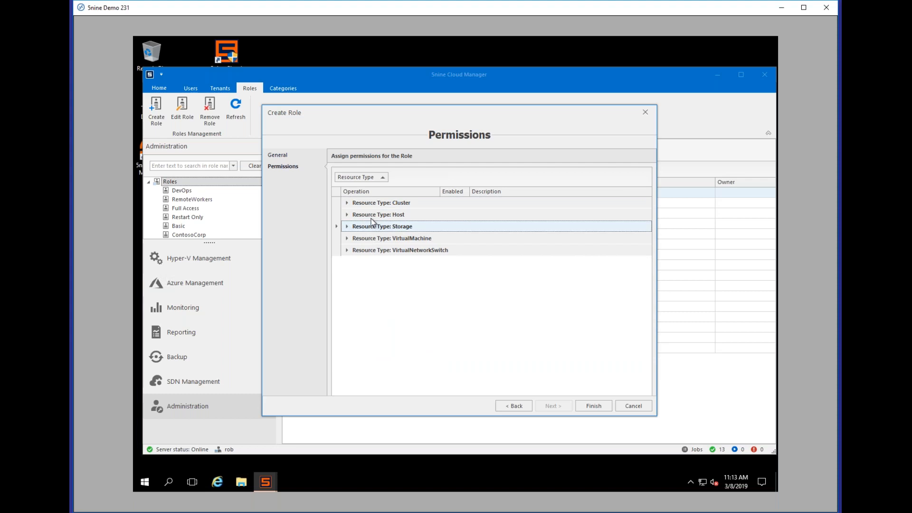
left_click(346, 238)
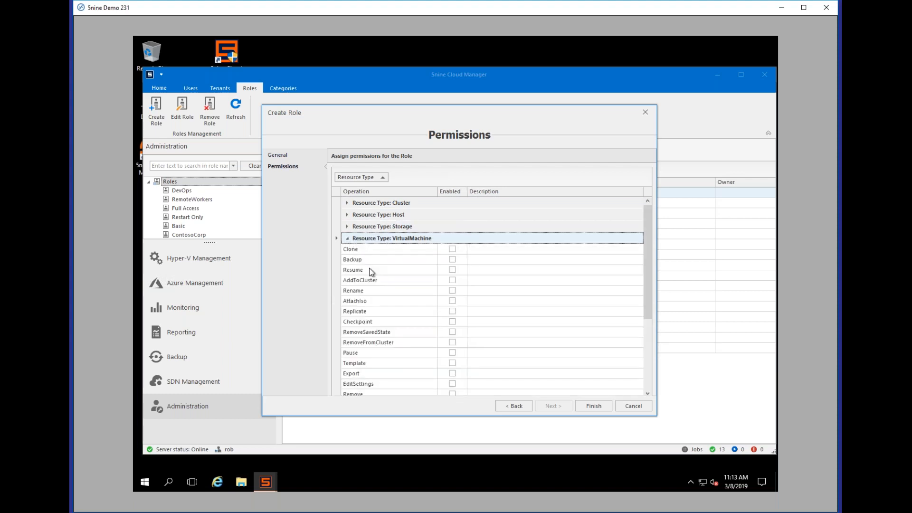
Step: Allow Read, Connect, Start, Reset and Shutdown on virtual machines, then finish the role
scroll(372, 272, "down", 1)
scroll(372, 271, "down", 1)
scroll(371, 272, "down", 1)
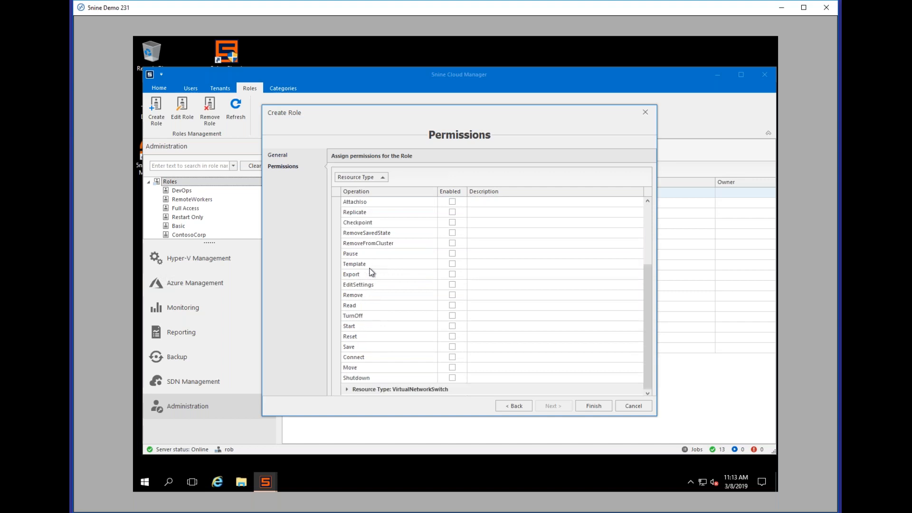
left_click(451, 305)
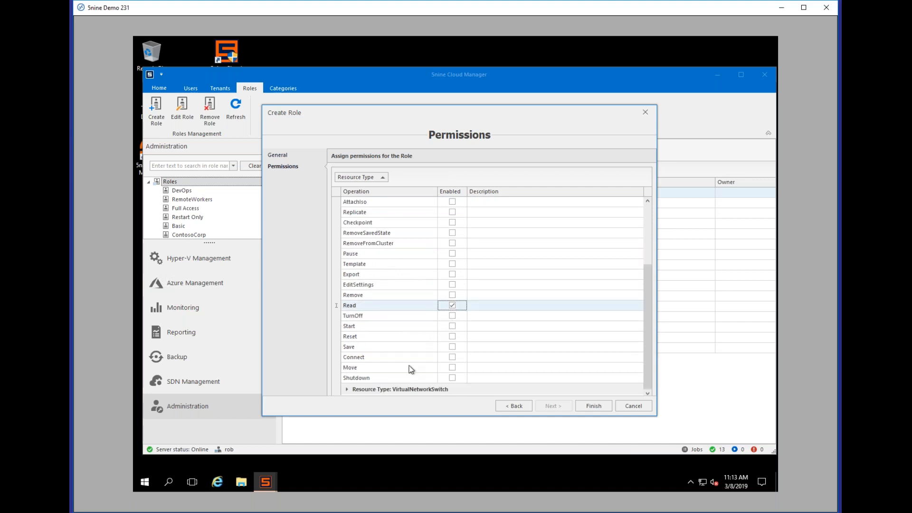
left_click(452, 357)
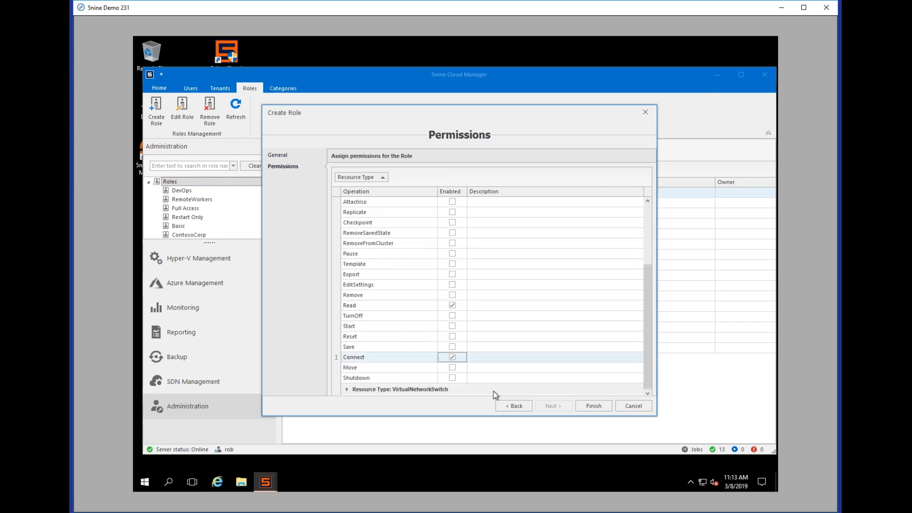
left_click(453, 327)
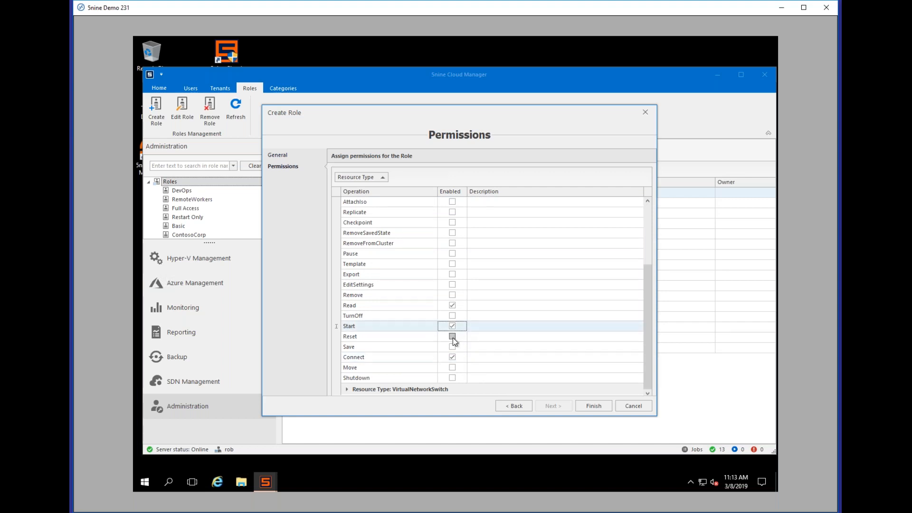
left_click(452, 337)
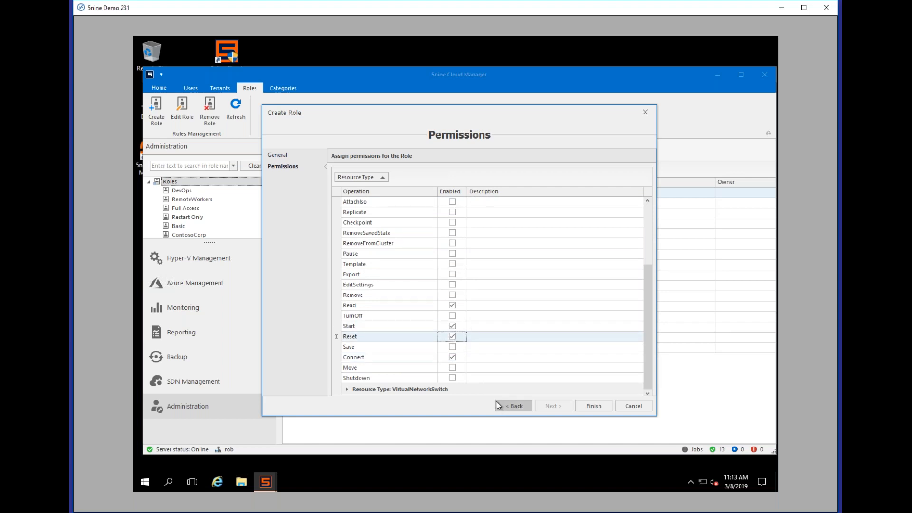
left_click(452, 378)
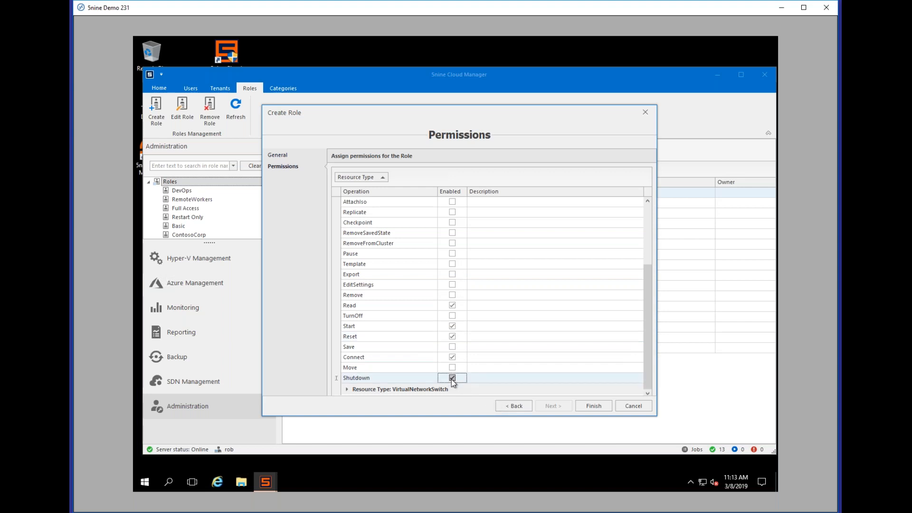
left_click(587, 410)
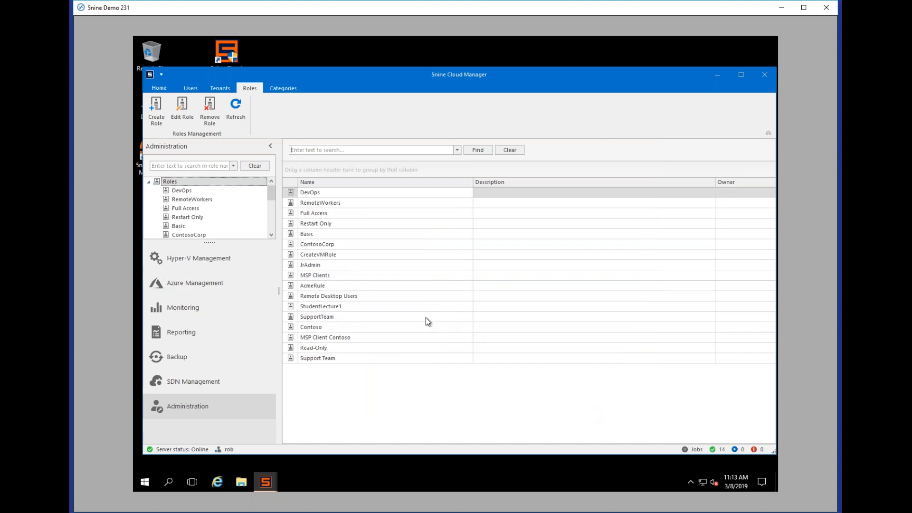
Step: Select the new Support Team role, then launch the Add User wizard from the Users tab
left_click(336, 358)
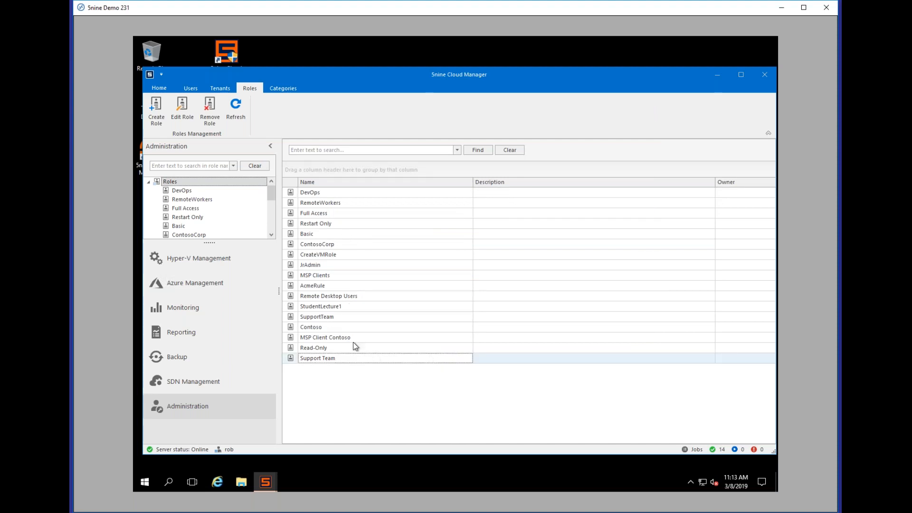
left_click(191, 89)
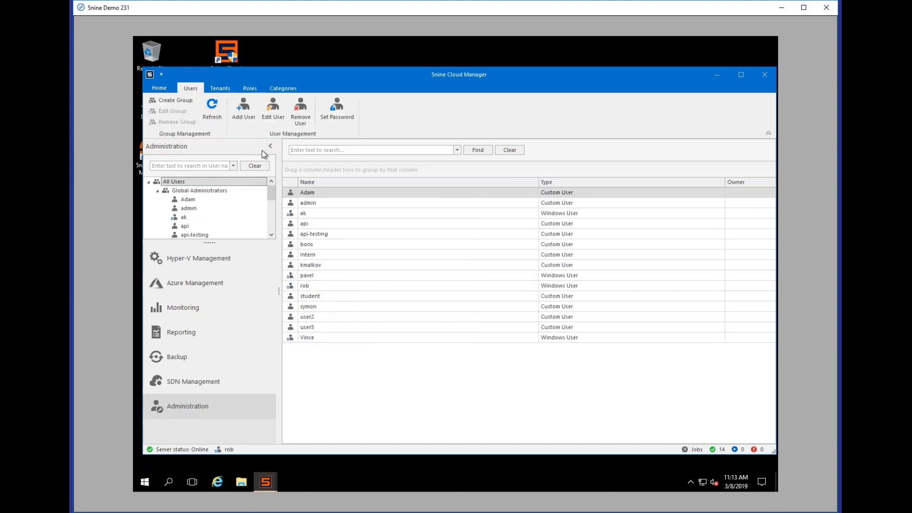
left_click(244, 109)
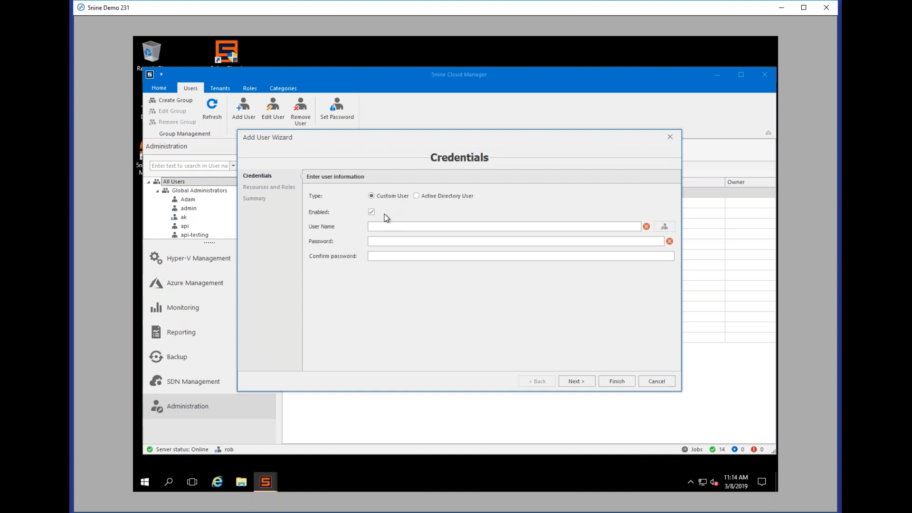
Step: Keep Custom User selected, enter the new user name, and type and confirm the password
left_click(439, 194)
left_click(389, 196)
left_click(433, 227)
type("Joe")
key("Tab")
type("****")
left_click(393, 256)
type("****")
Step: Advance to Resources and Roles, trying then clearing the RemoteWorkers and SupportTeam role checkboxes
left_click(571, 380)
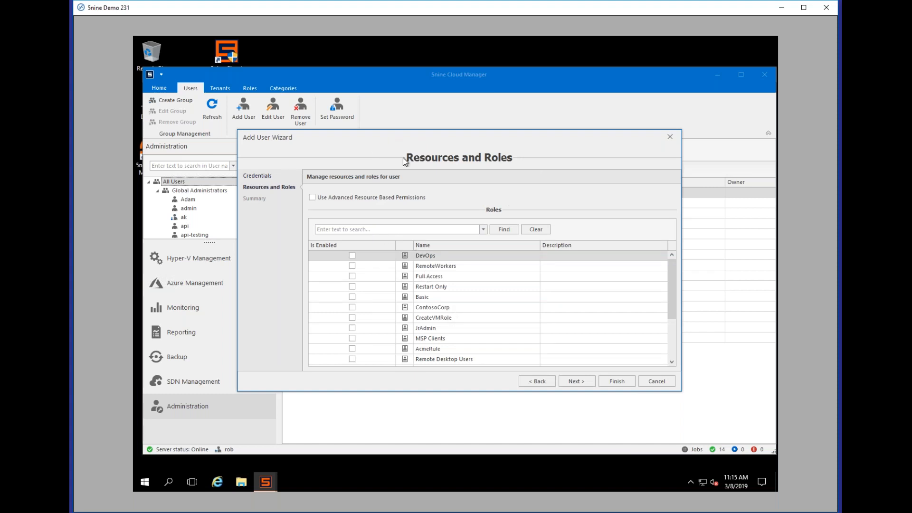
left_click(379, 266)
left_click_drag(671, 313, 669, 350)
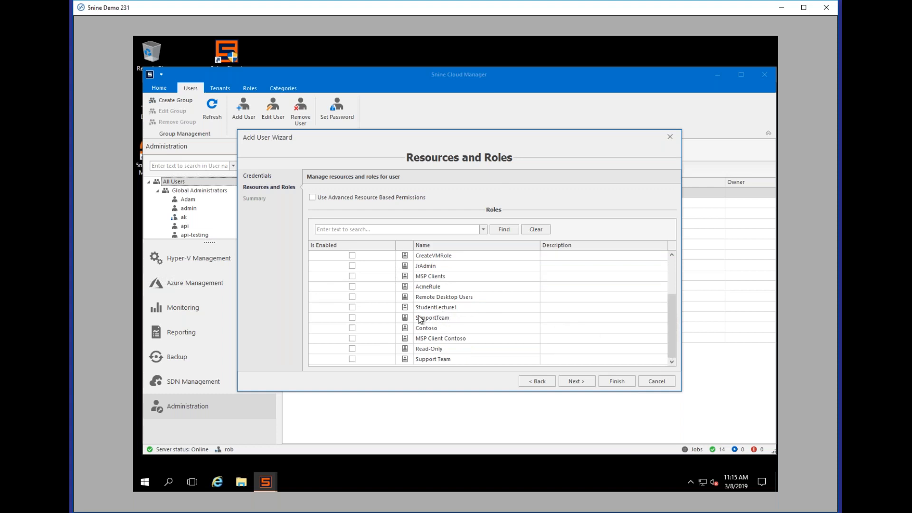
left_click(352, 317)
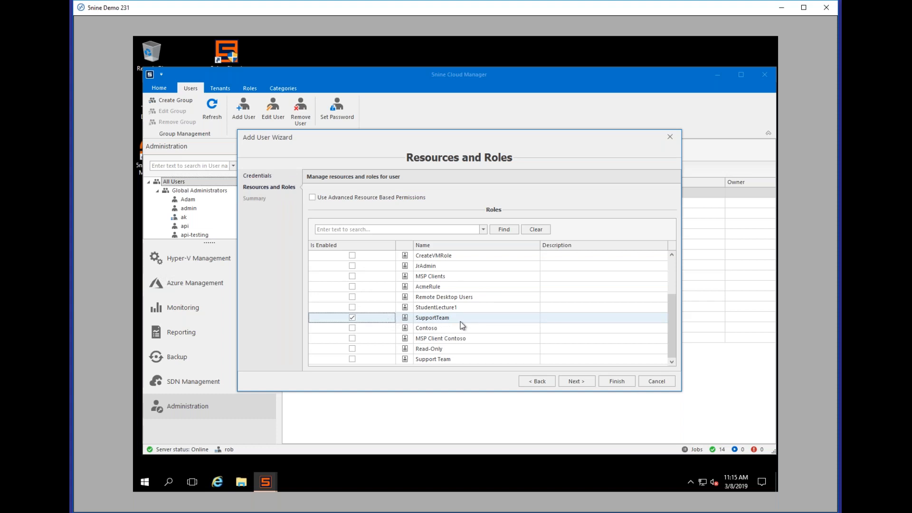
left_click(349, 318)
Step: Enable advanced resource-based permissions and pick NODE2-DC under the VirtualMachine resources
left_click(313, 198)
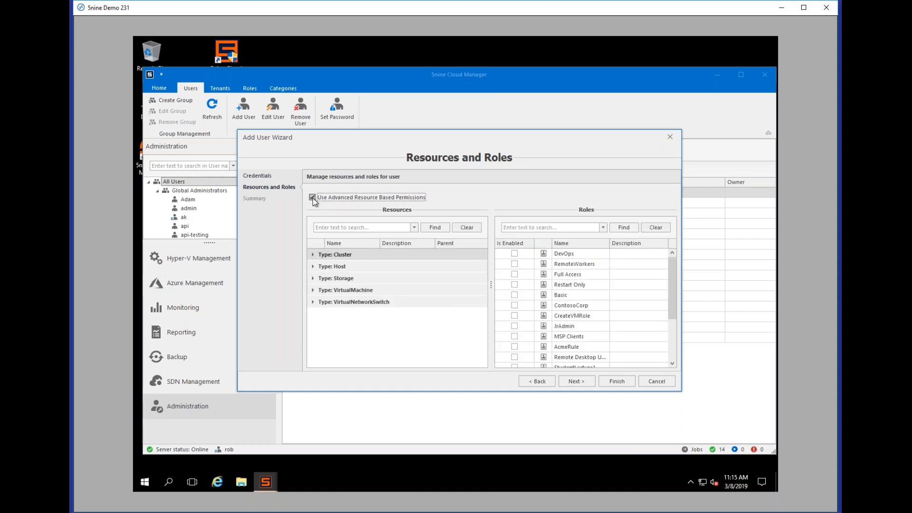
left_click(312, 267)
left_click(312, 266)
left_click(312, 257)
left_click(313, 254)
left_click(312, 255)
left_click(313, 291)
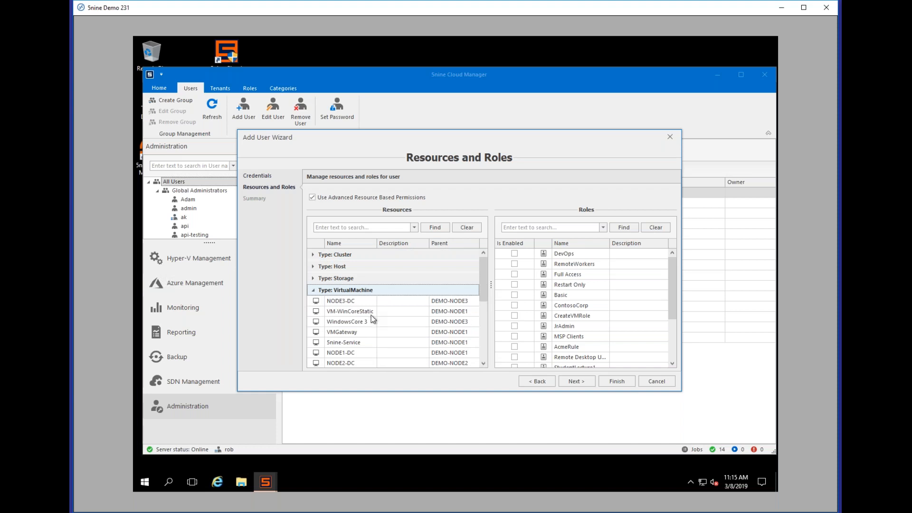
scroll(366, 328, "down", 1)
left_click(350, 352)
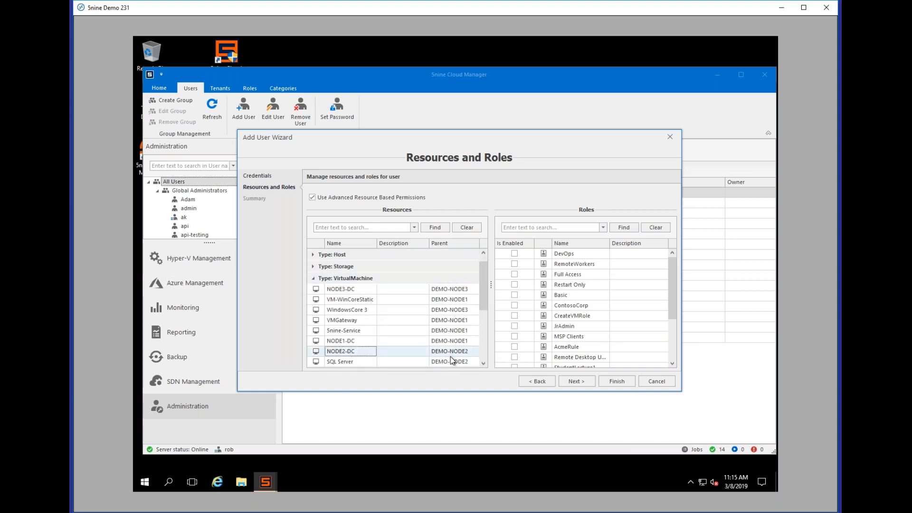
Step: Grant the Support Team role on NODE2-DC and finish creating the user
left_click_drag(674, 308, 671, 350)
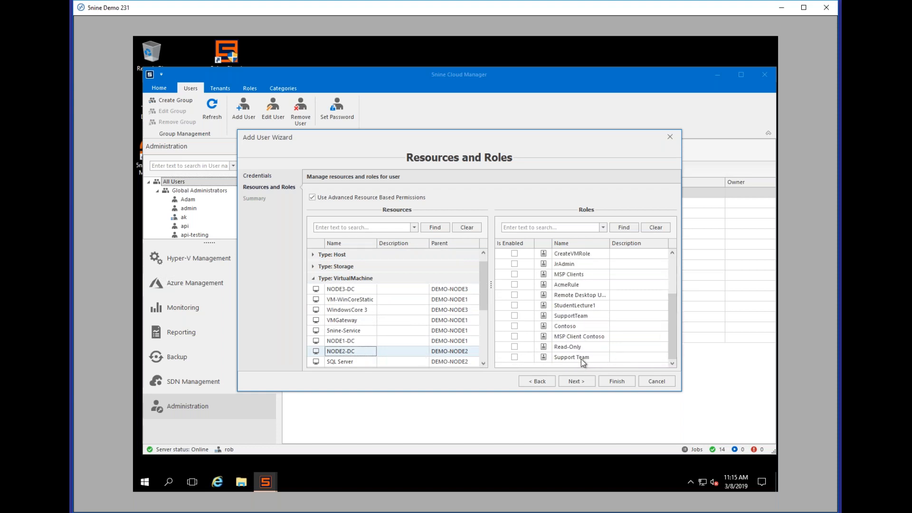
left_click(515, 357)
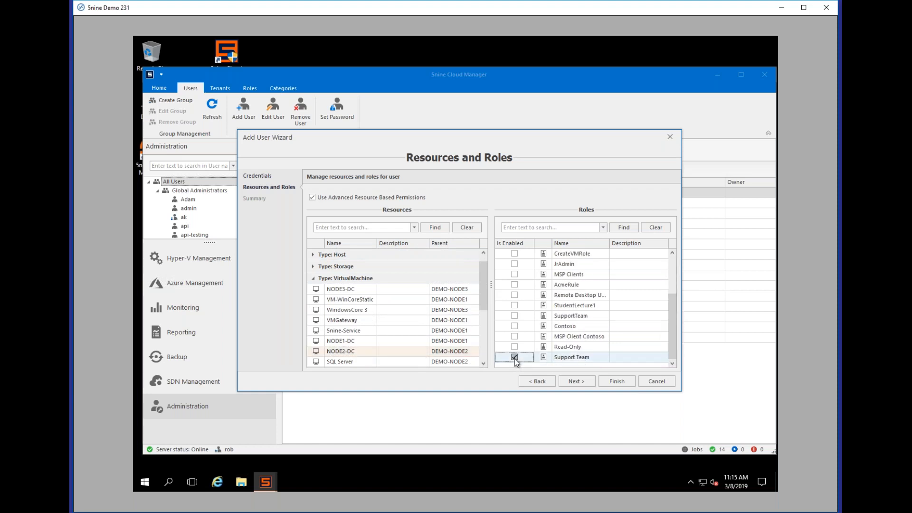
left_click(577, 382)
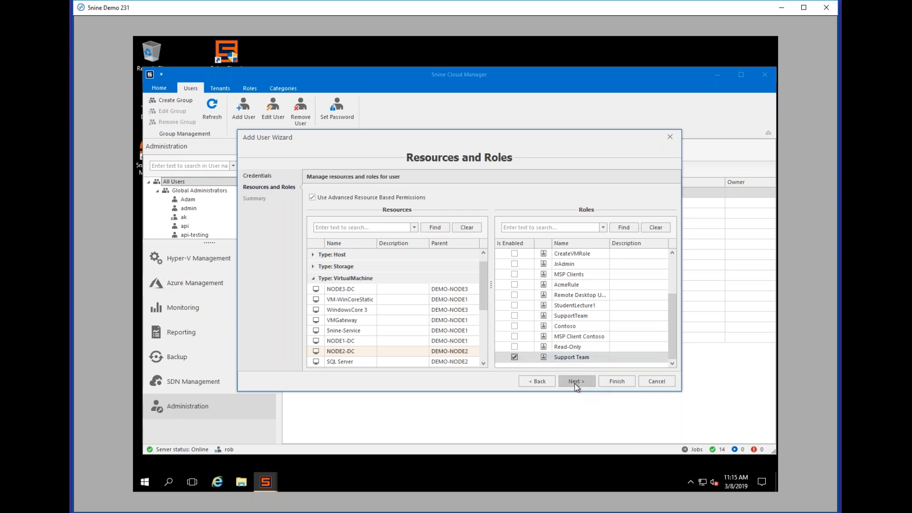
left_click(618, 382)
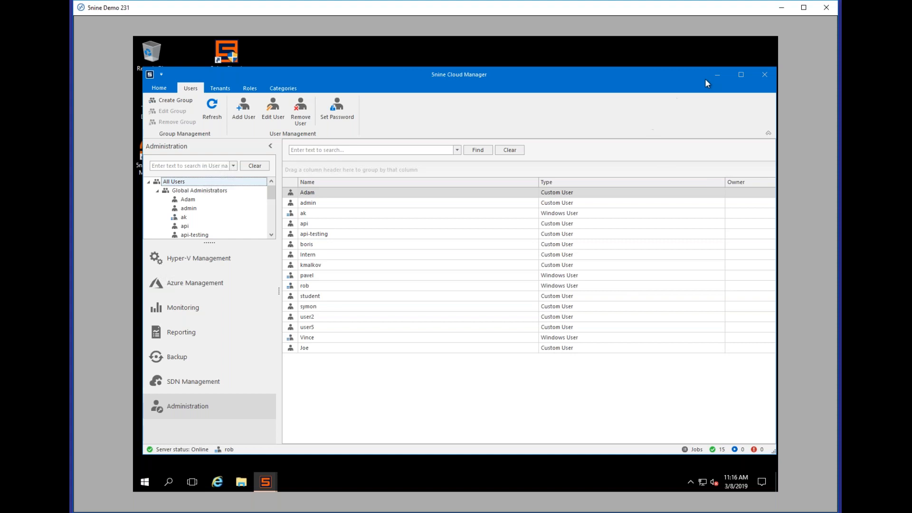
left_click(269, 477)
Step: In the Authentication dialog, sign in as the new custom user with its user name and password
left_click(572, 392)
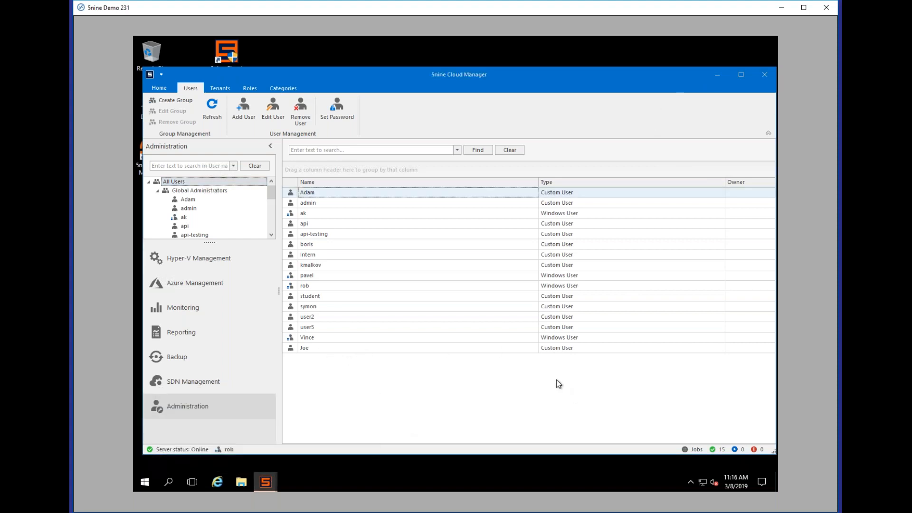
left_click(717, 75)
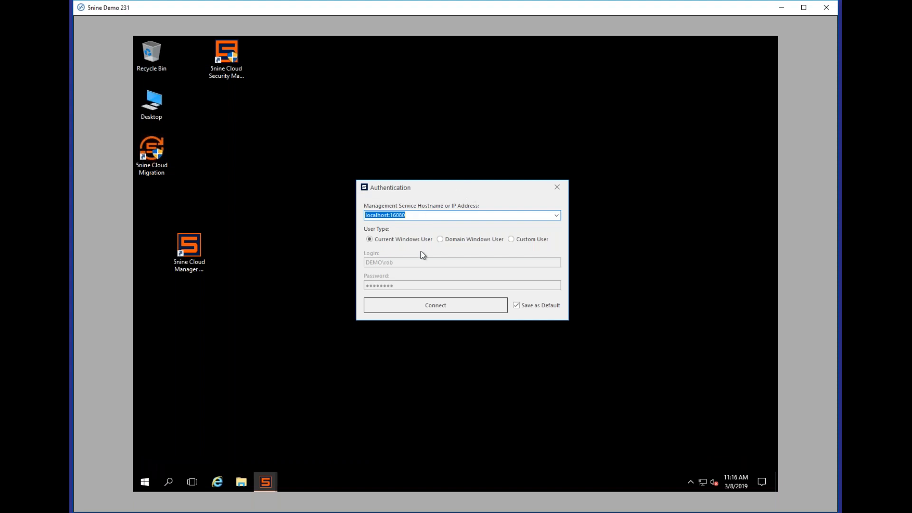
left_click(519, 239)
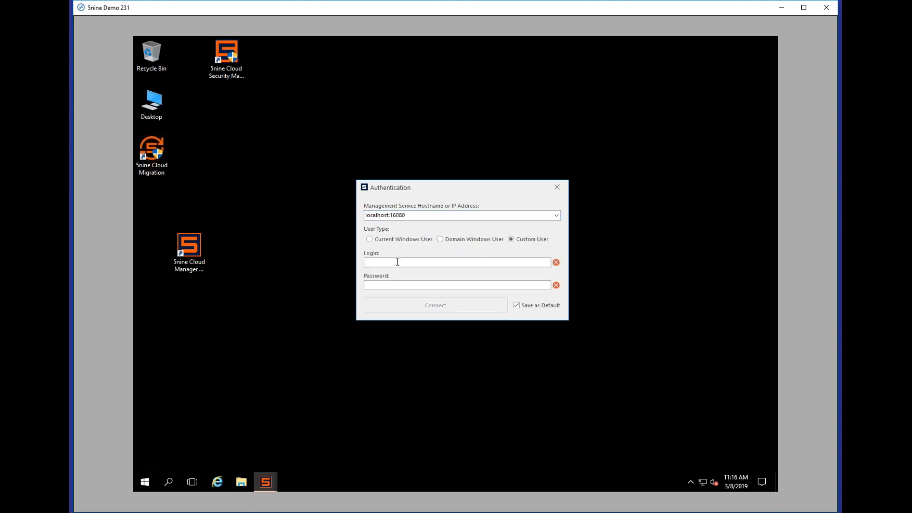
type("Joe")
type("1234")
left_click(400, 307)
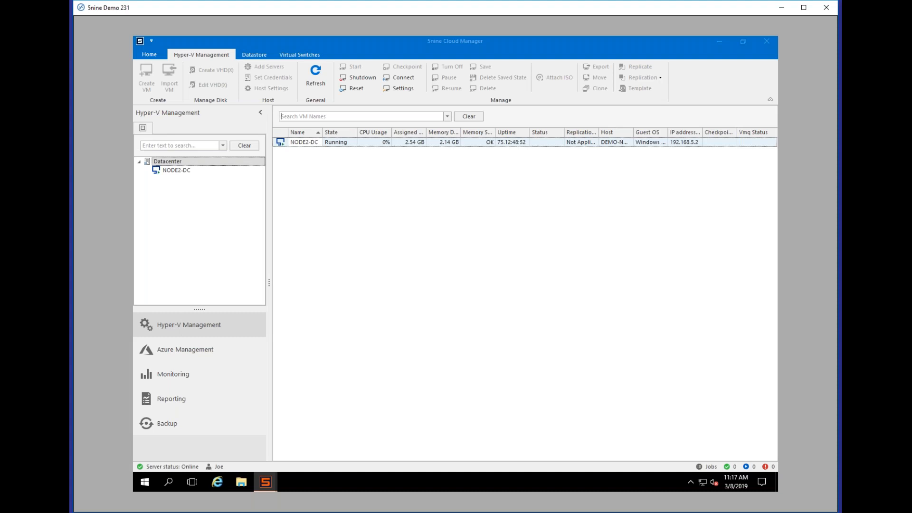
Step: Connect to NODE2-DC's console to verify it works, close it, and switch to Monitoring
double_click(363, 143)
left_click(163, 162)
left_click(341, 144)
right_click(342, 148)
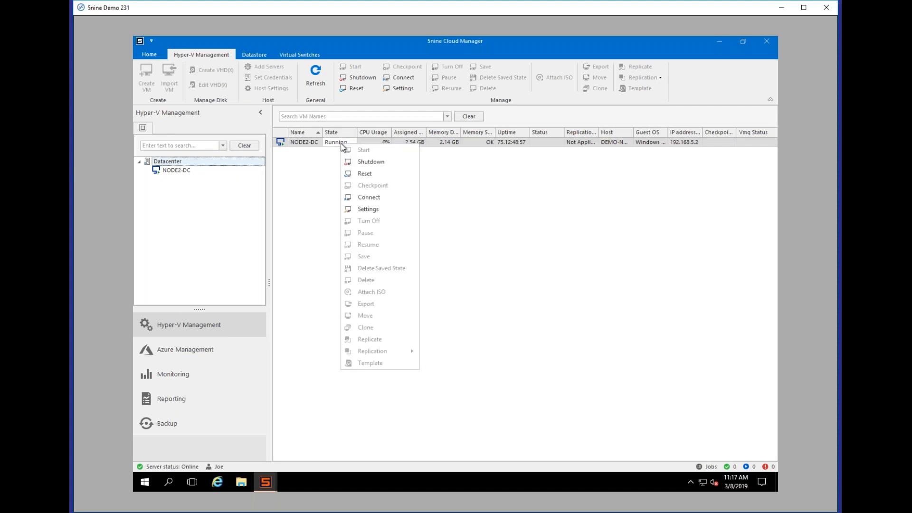
left_click(377, 198)
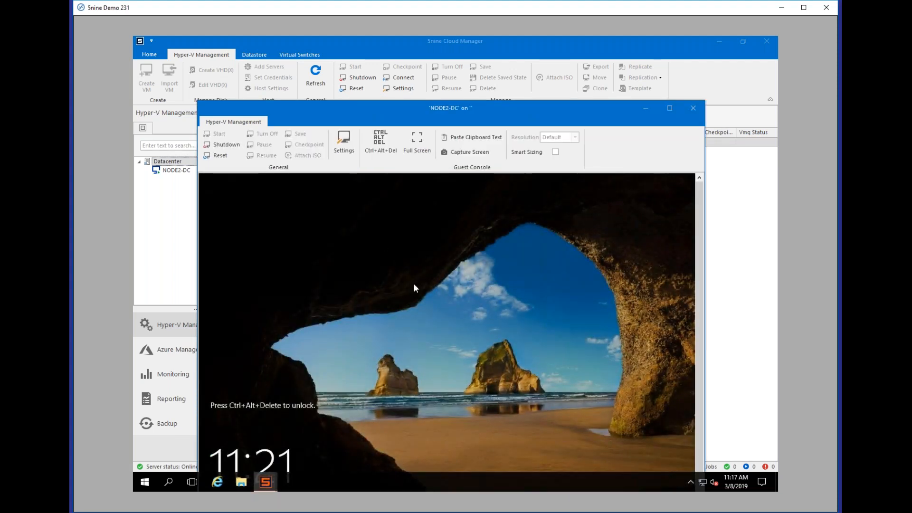
left_click(692, 109)
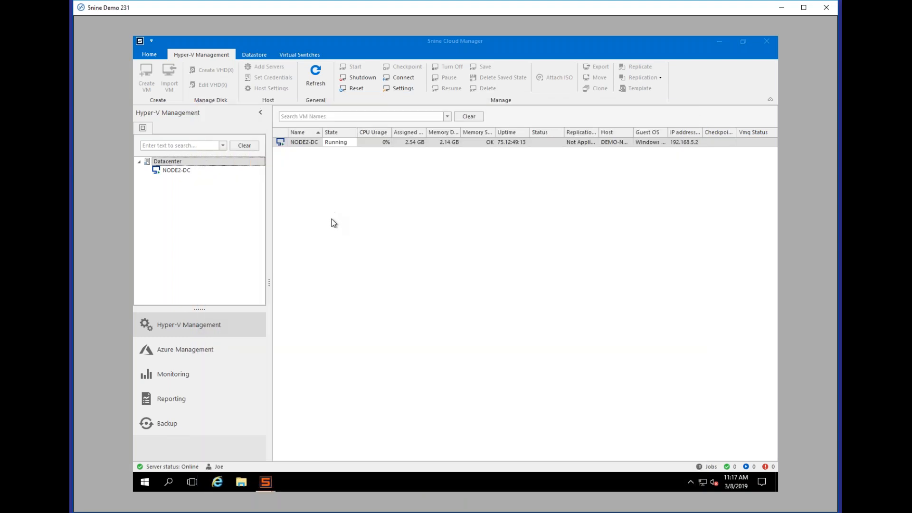
left_click(181, 171)
left_click(172, 162)
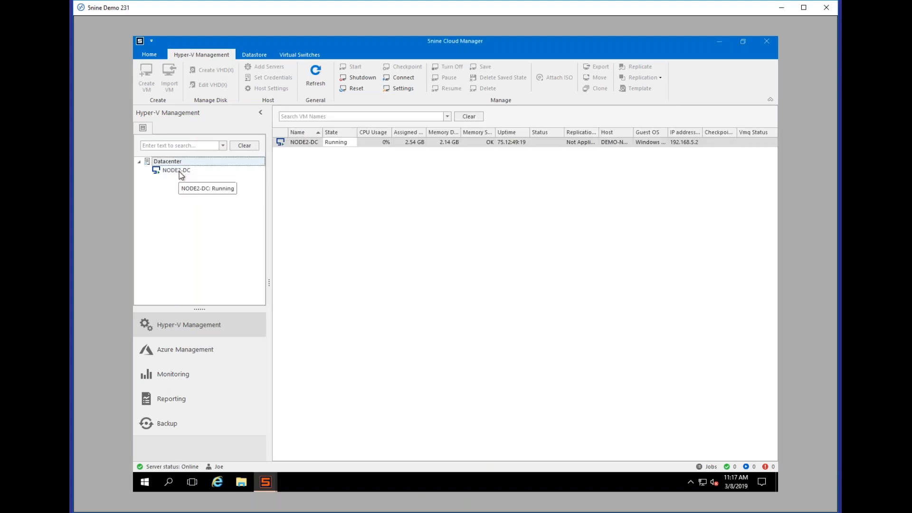
left_click(196, 377)
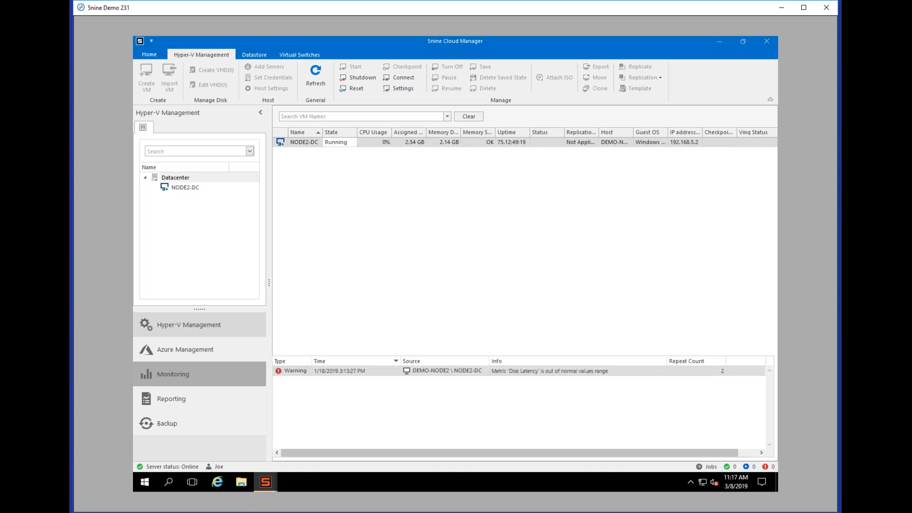
Step: Show NODE2-DC's Network traffic chart, reviewing the Instance options and keeping the past-hour period
left_click(182, 187)
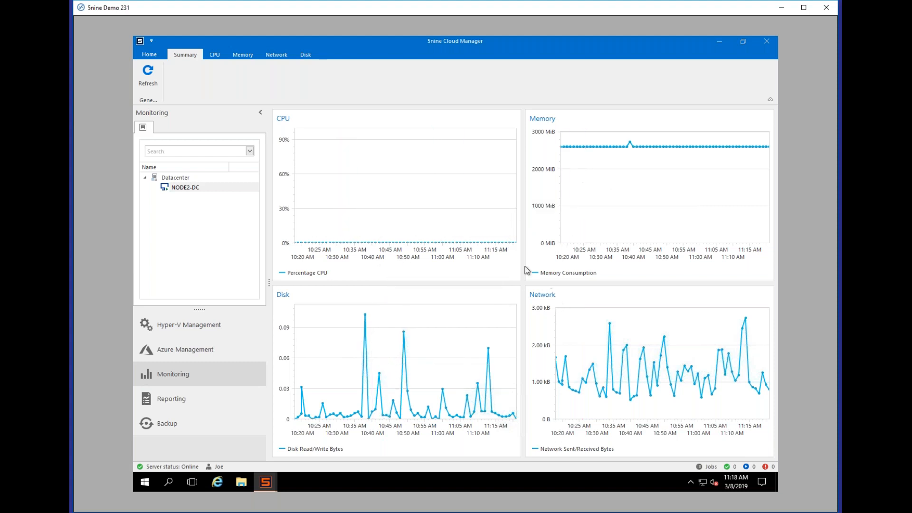
left_click(272, 56)
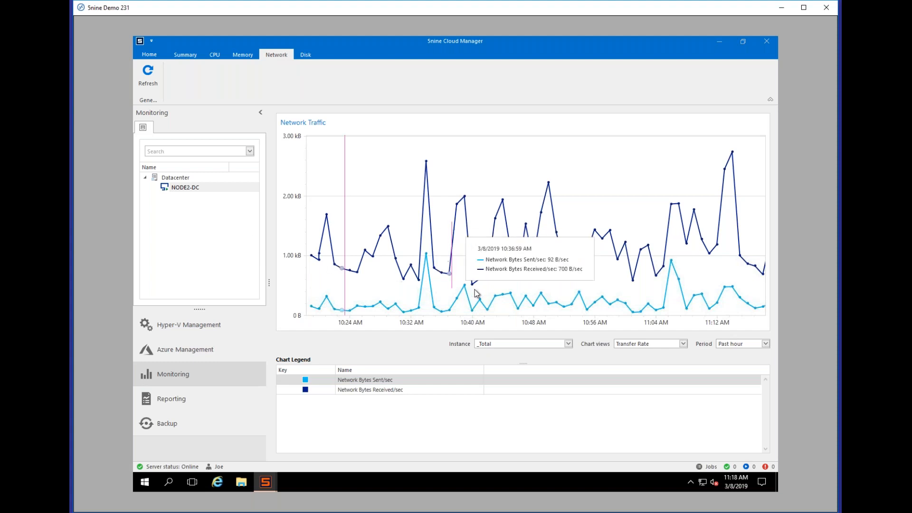
left_click(568, 344)
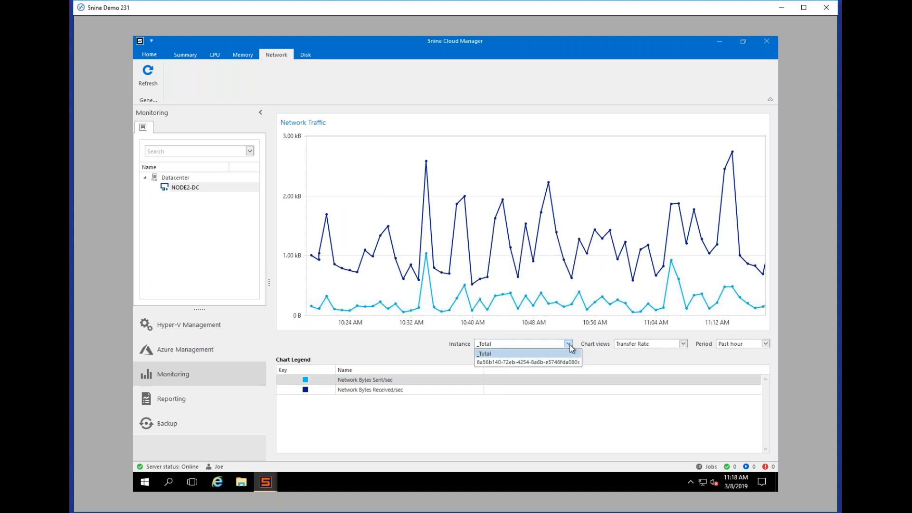
left_click(568, 354)
left_click(755, 346)
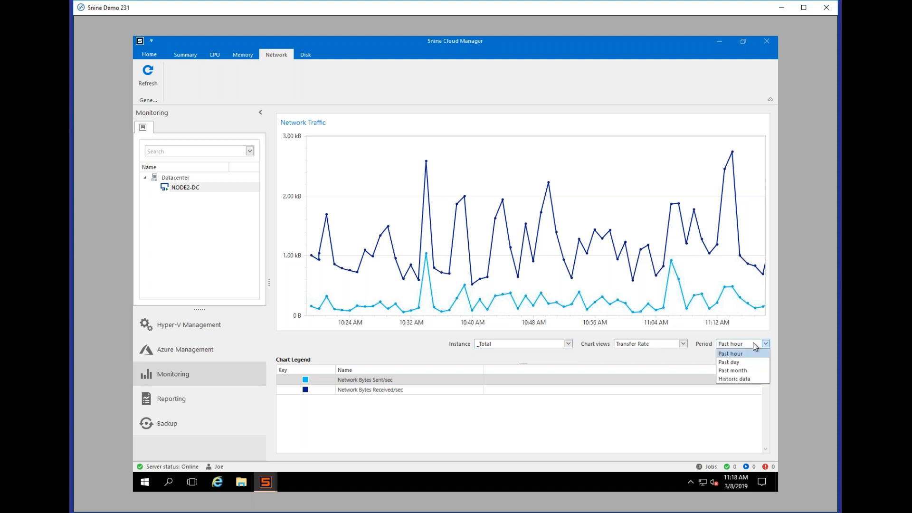
left_click(421, 356)
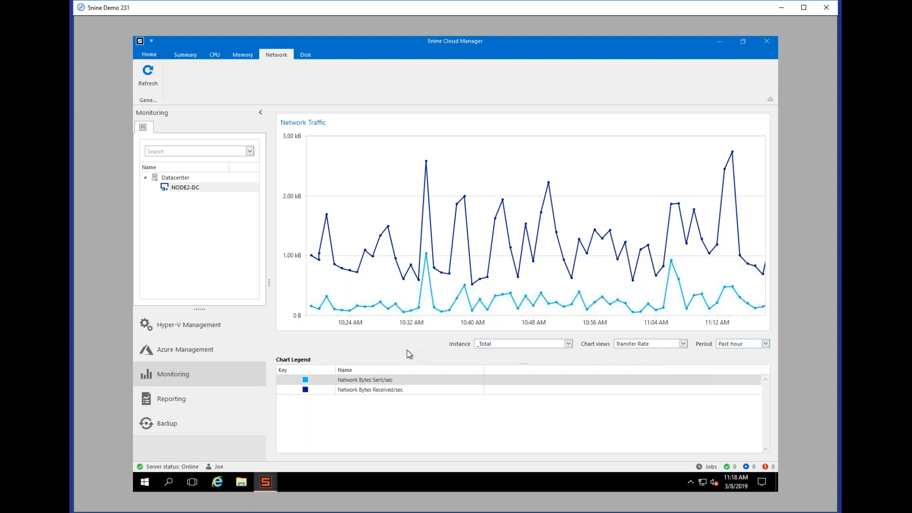
left_click(148, 56)
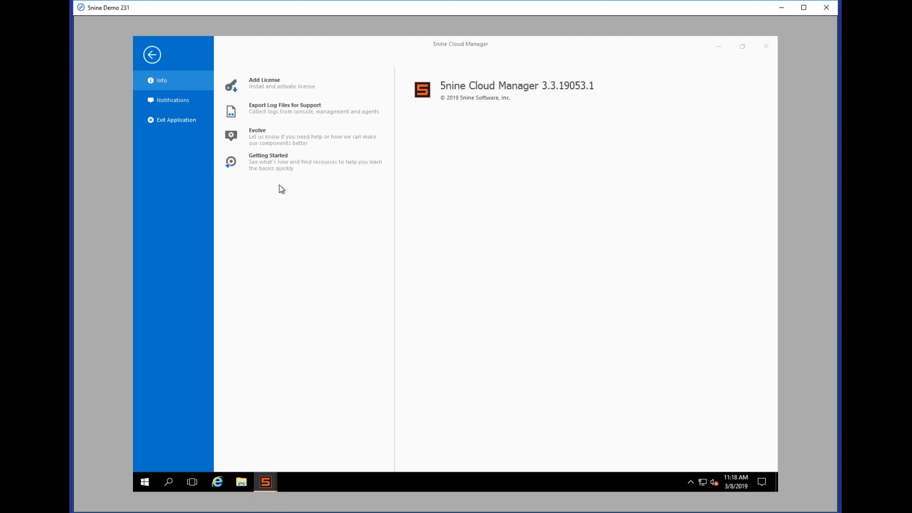
left_click(191, 100)
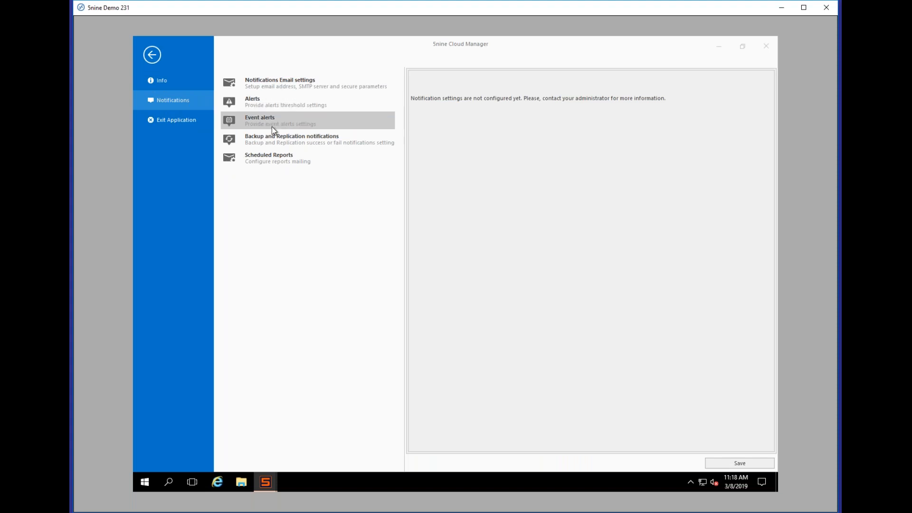
left_click(275, 144)
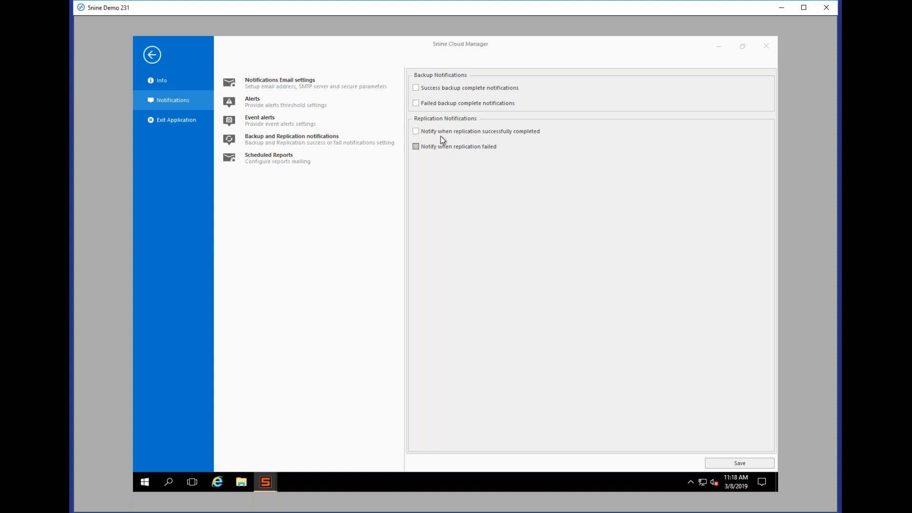
left_click(292, 128)
left_click_drag(768, 151, 781, 277)
left_click(300, 105)
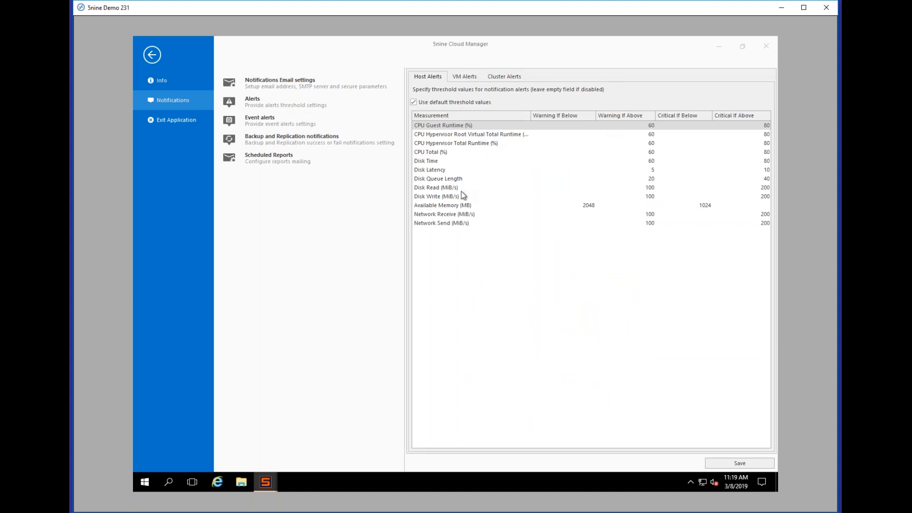
left_click(460, 80)
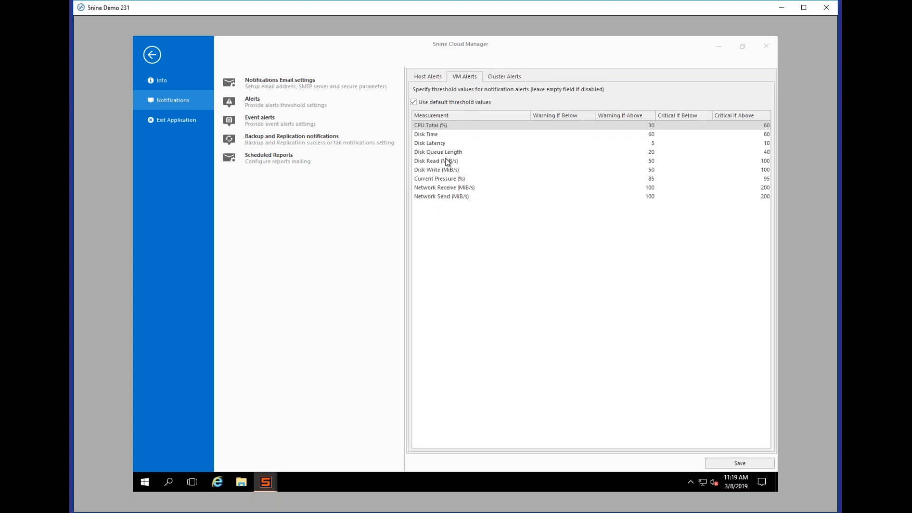
left_click(150, 54)
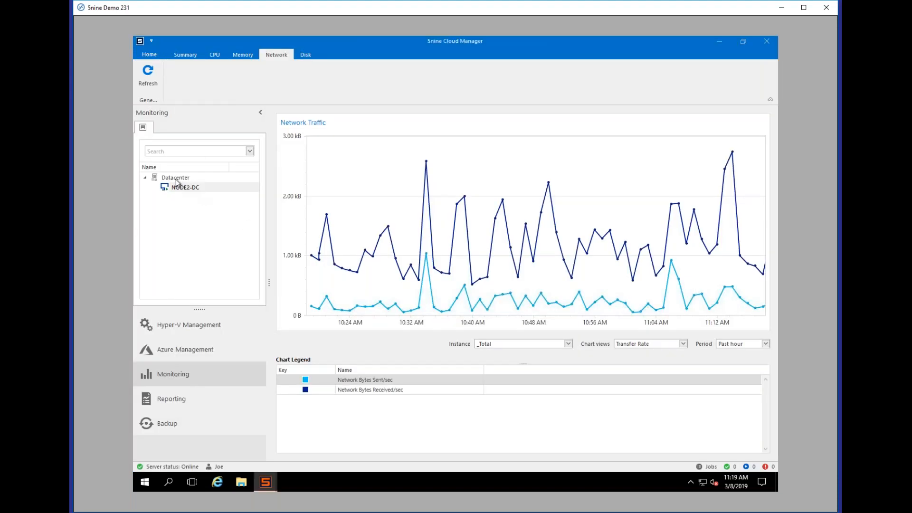
Step: Review the Datacenter summary and the empty NODE2-DC backup archives, then return to Hyper-V Management and minimize
left_click(175, 179)
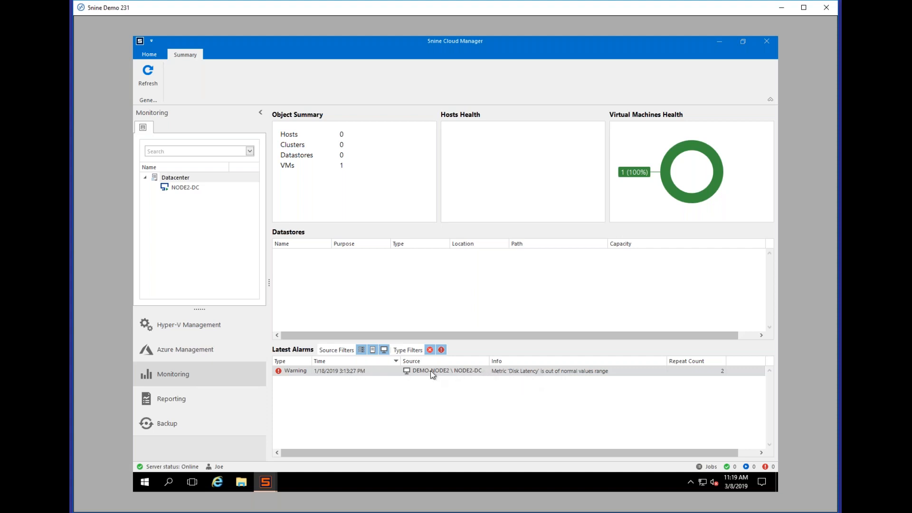
left_click(185, 422)
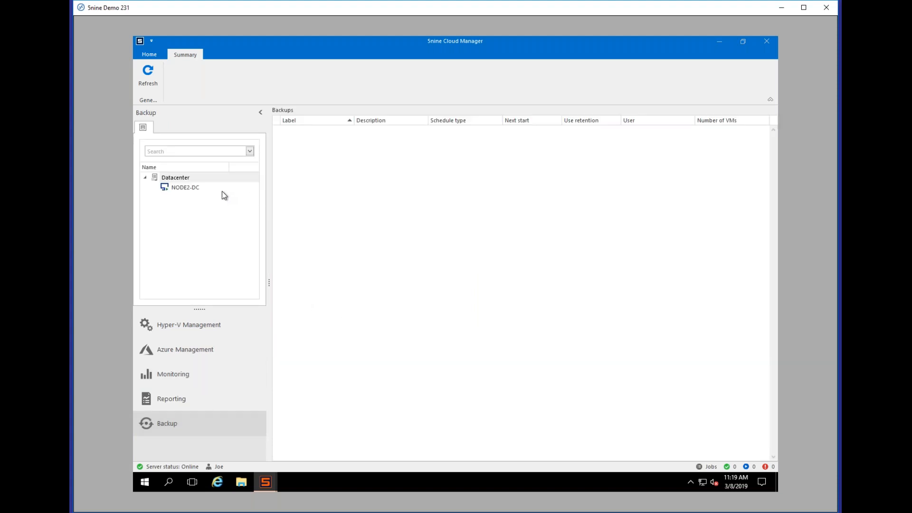
left_click(195, 189)
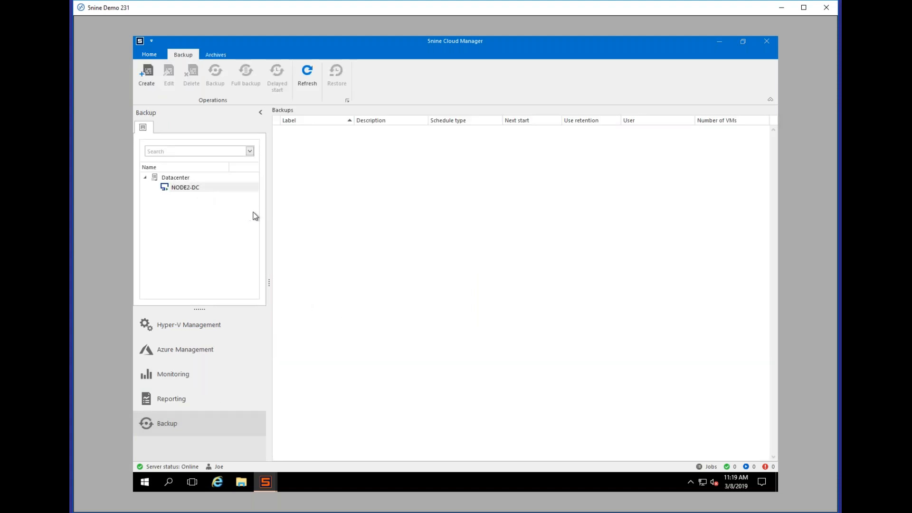
left_click(152, 85)
left_click(211, 55)
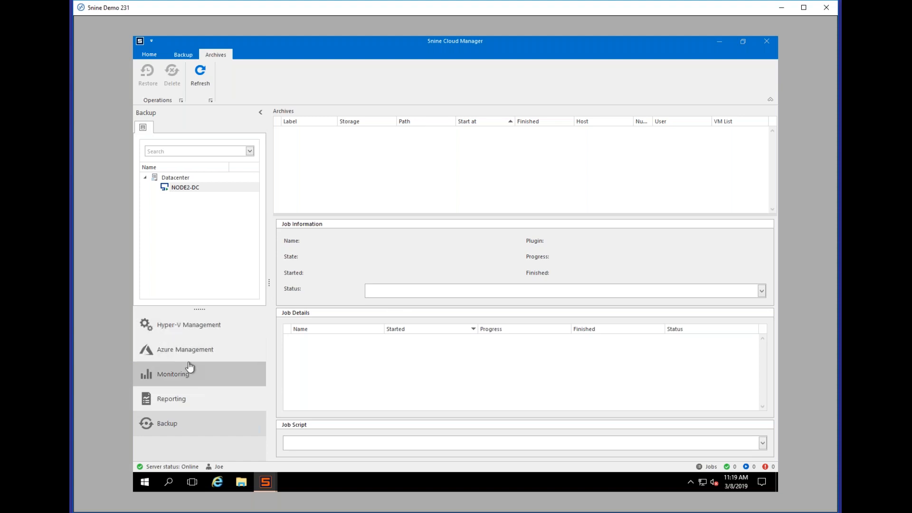
left_click(196, 334)
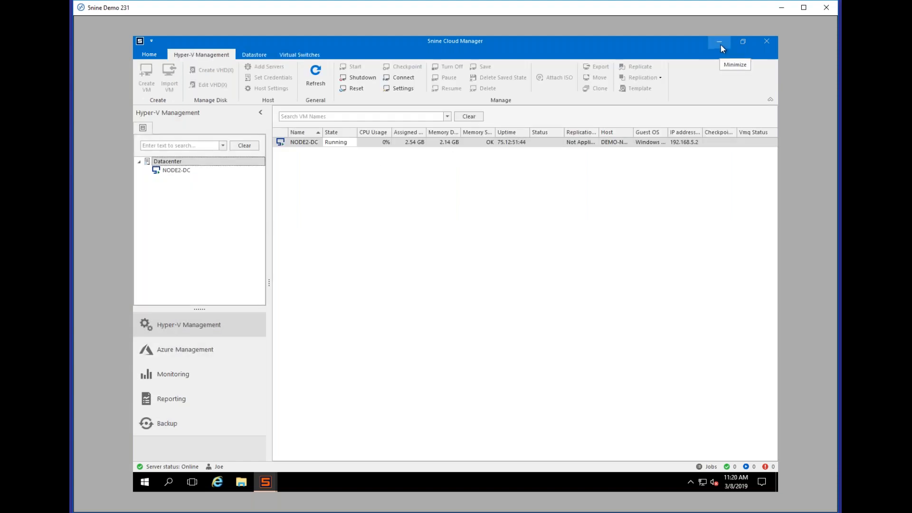
left_click(720, 44)
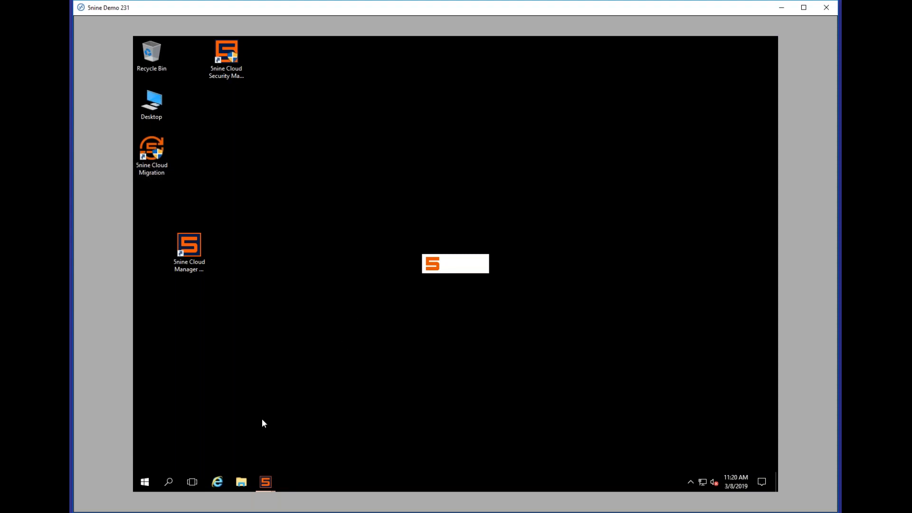
Step: Restore and maximize the Administration window, collapse Global Administrators, and launch Add User
mouse_move(269, 482)
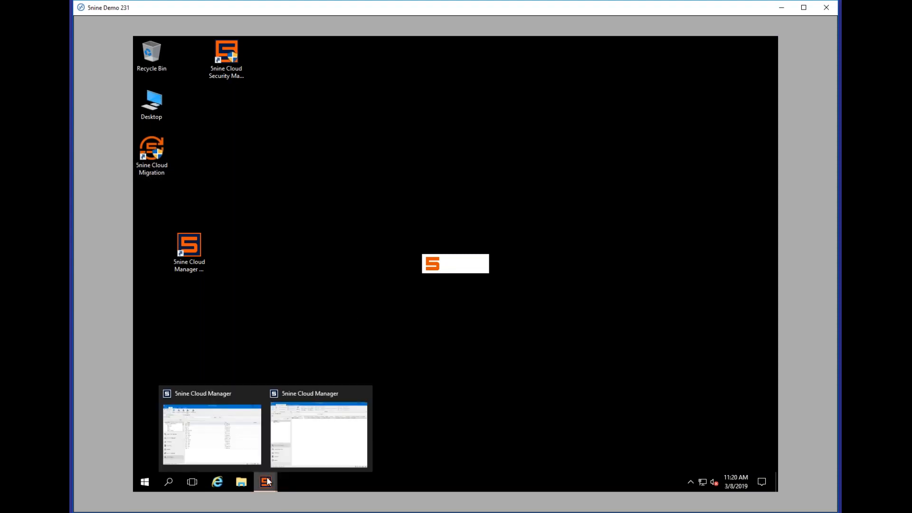
left_click(217, 445)
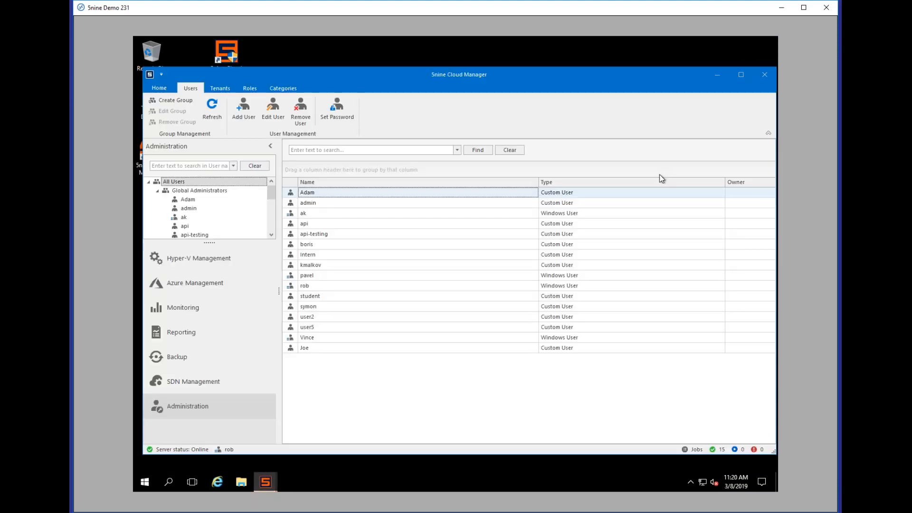
left_click(740, 75)
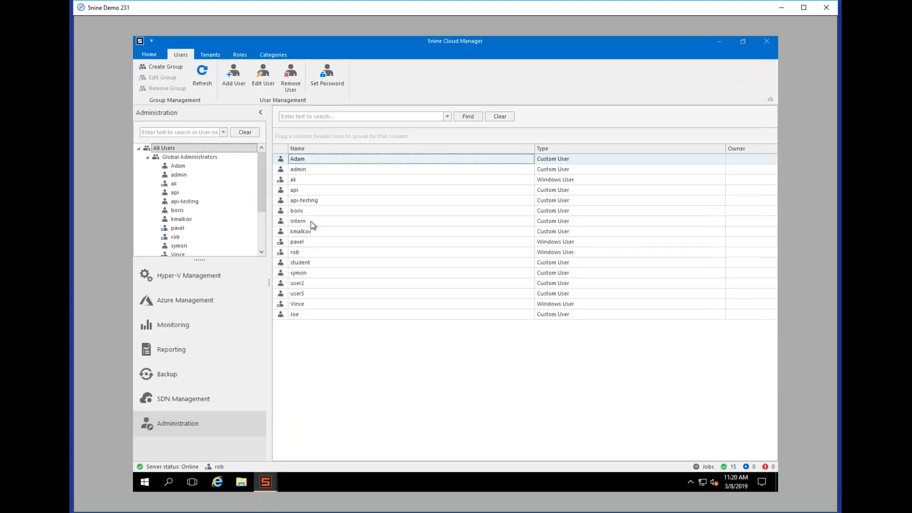
mouse_move(260, 200)
left_mouse_down()
mouse_move(264, 240)
mouse_move(261, 200)
left_mouse_up()
left_click(147, 157)
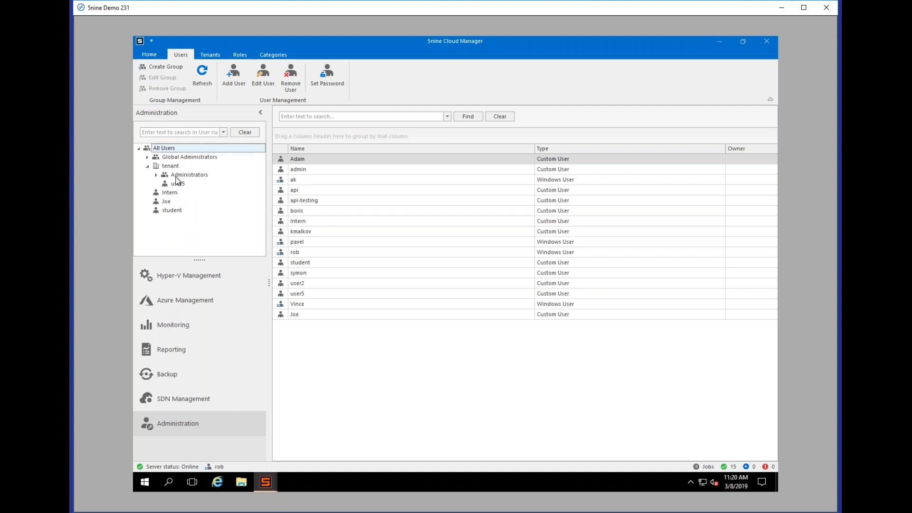
left_click(233, 77)
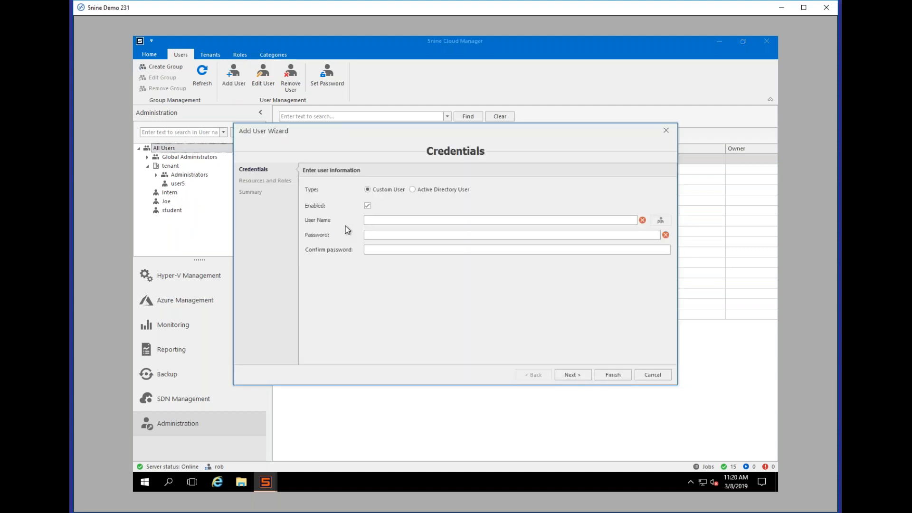
Step: Try the Active Directory user option, then cancel the search and revert to Custom User
left_click(411, 190)
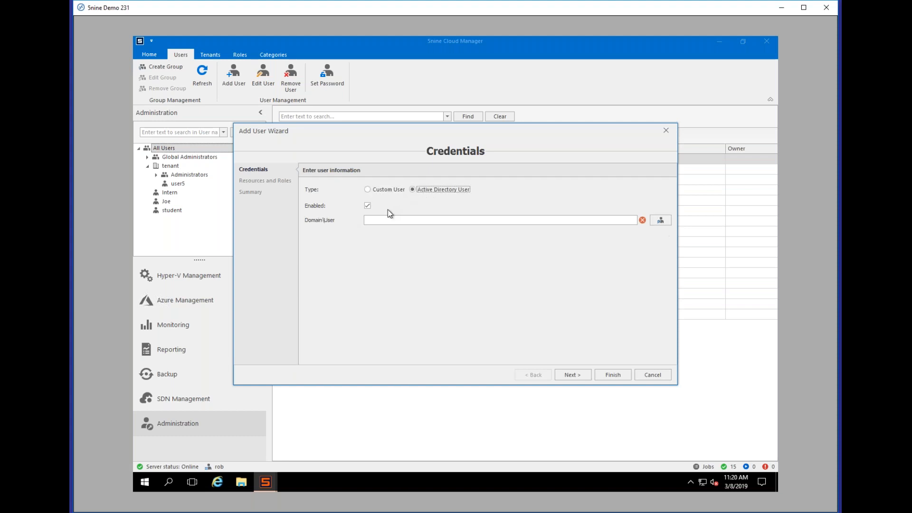
left_click(660, 221)
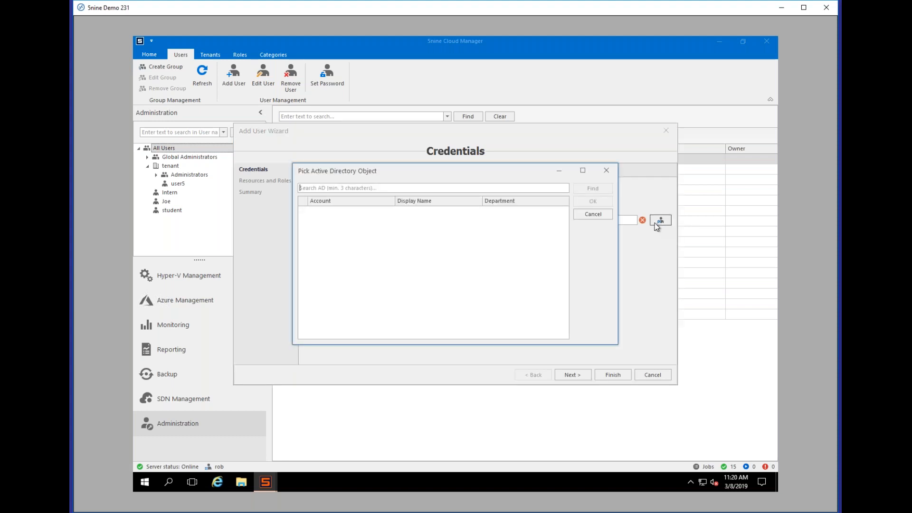
type("ad")
key("BackSpace")
left_click(591, 215)
left_click(385, 190)
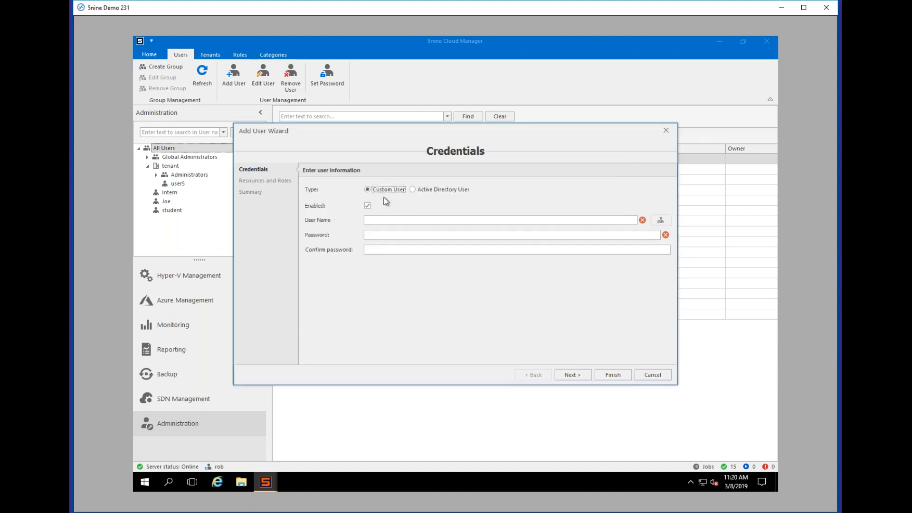
Step: Enter user name JrAdmin and its password, then finish the wizard to create the user
left_click(406, 221)
type("JrAd••••")
left_click(397, 251)
type("••••")
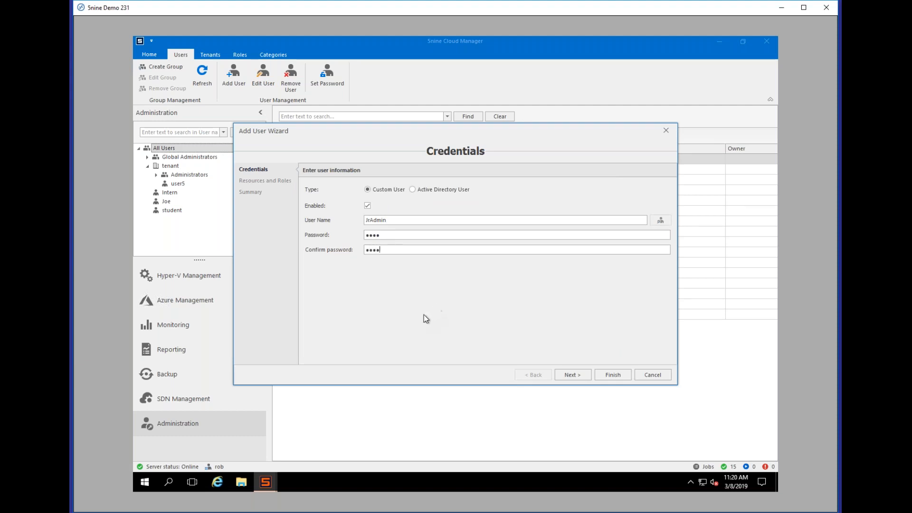
left_click(572, 373)
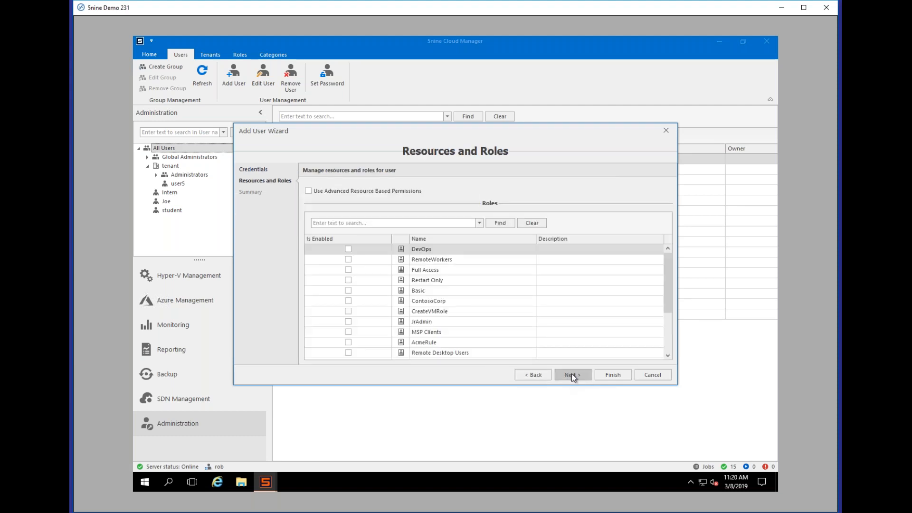
left_click(572, 373)
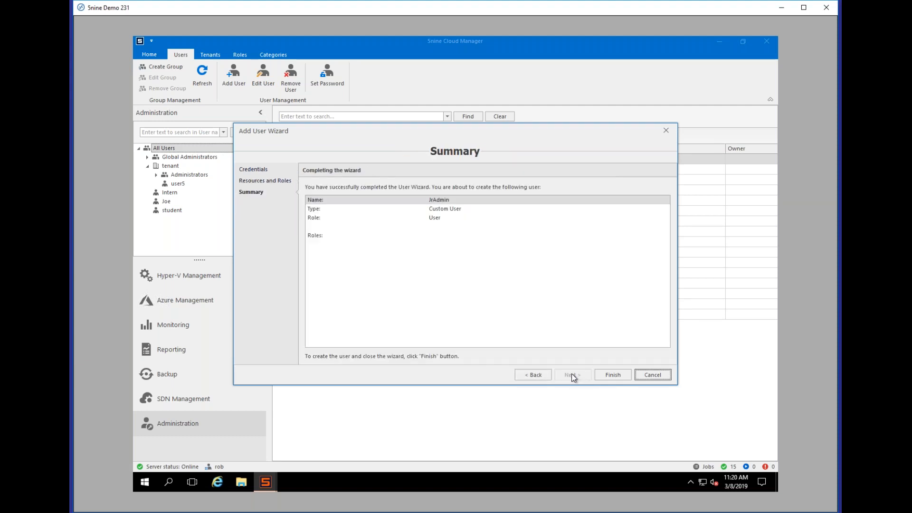
left_click(597, 372)
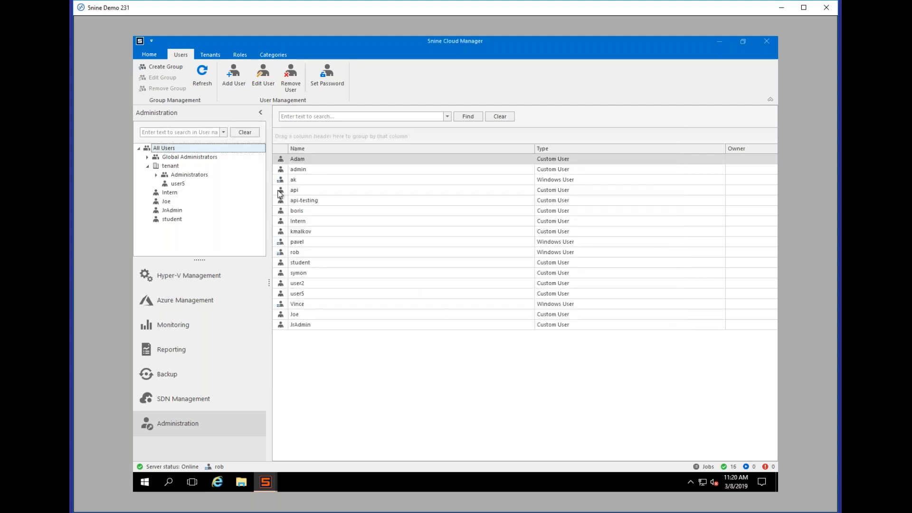
left_click(240, 54)
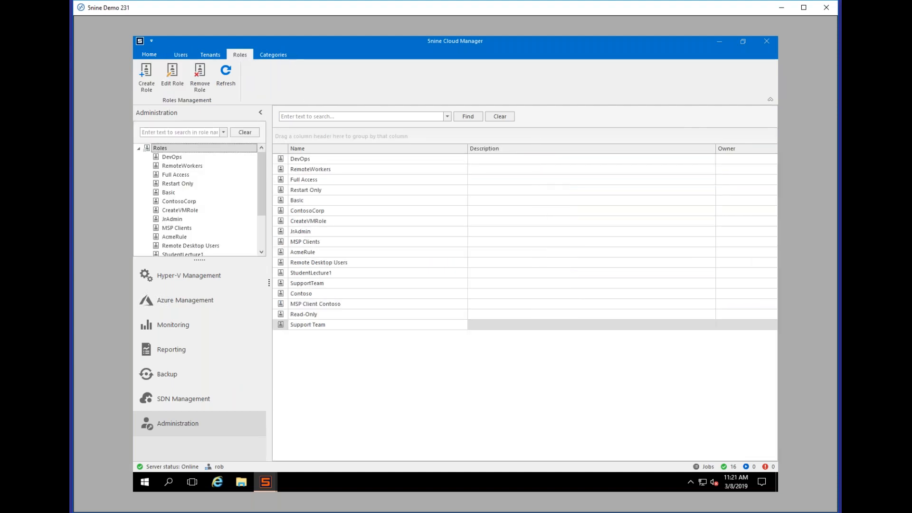
Step: Create a new role named JrAdmin and continue to its permissions
mouse_move(259, 180)
left_mouse_down()
mouse_move(261, 227)
mouse_move(264, 166)
left_mouse_up()
left_click(146, 77)
type("JrAdmin")
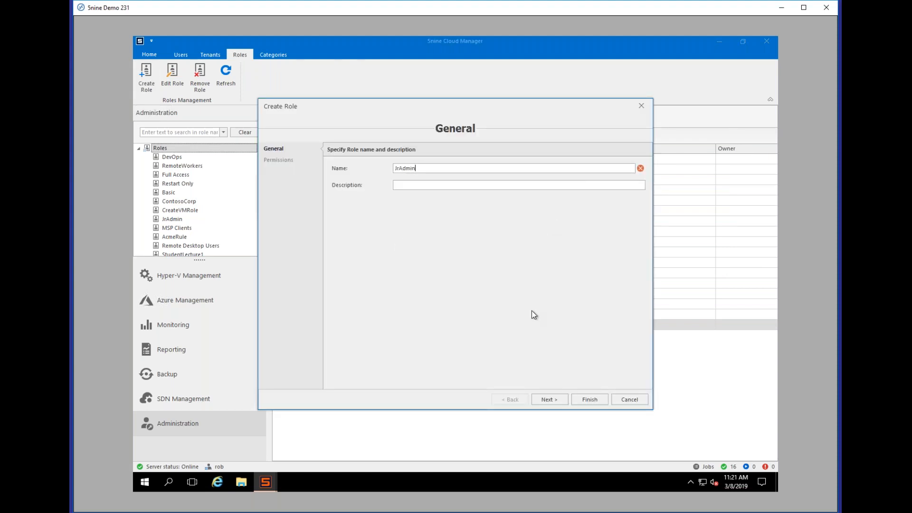
left_click(550, 399)
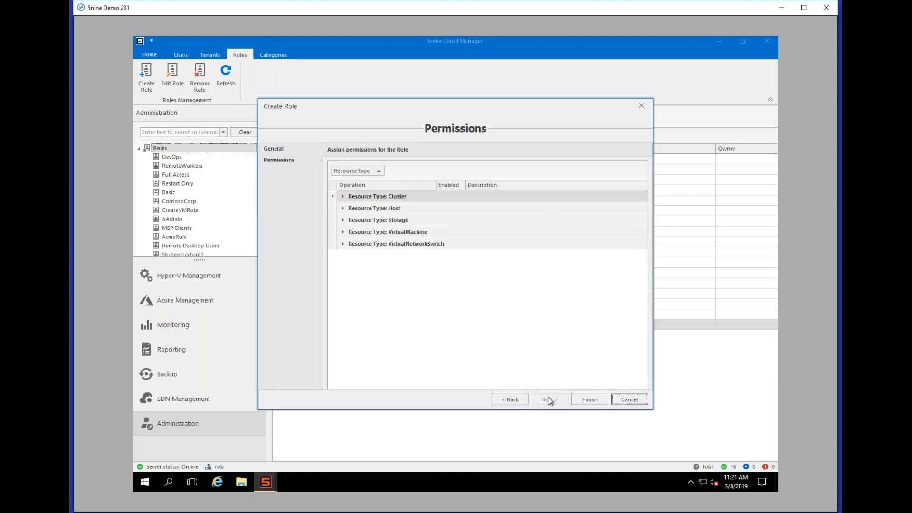
Step: Enable Cluster Read, Host CreateVM, Read and EditVM, and Storage Read and Add
left_click(343, 197)
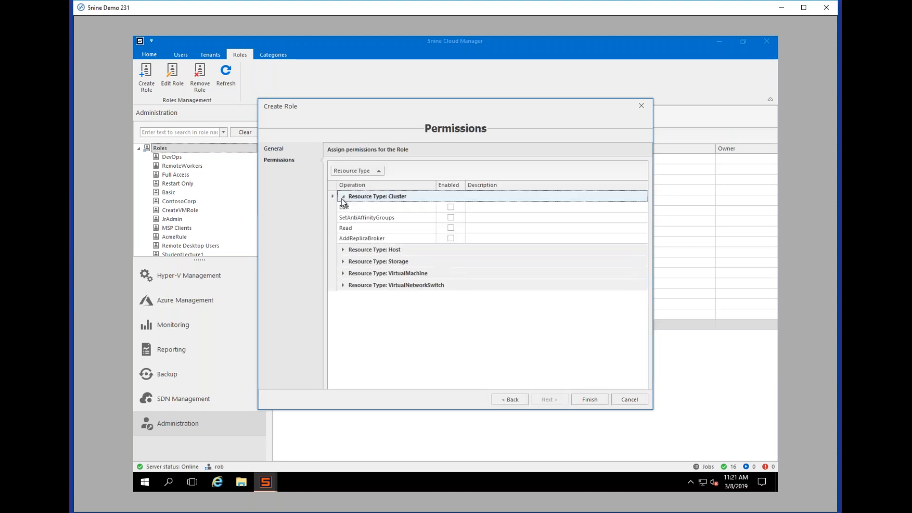
left_click(451, 228)
left_click(343, 249)
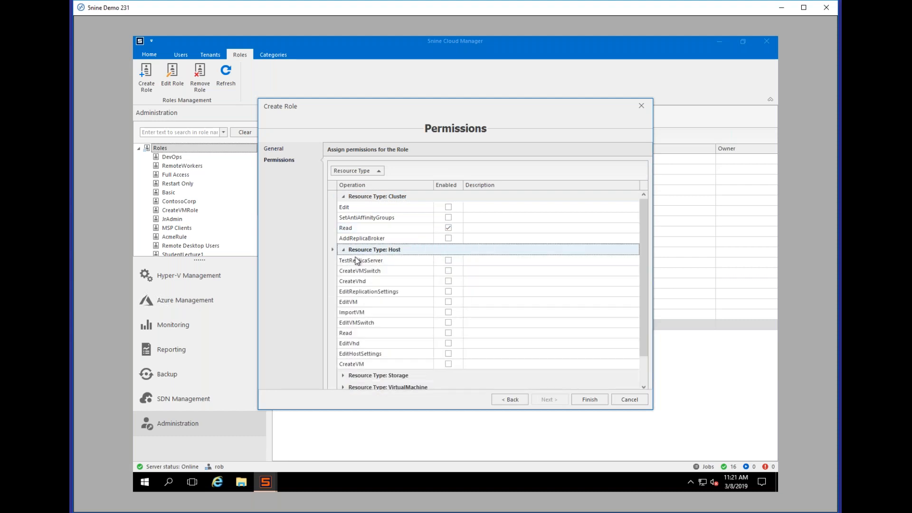
left_click(448, 364)
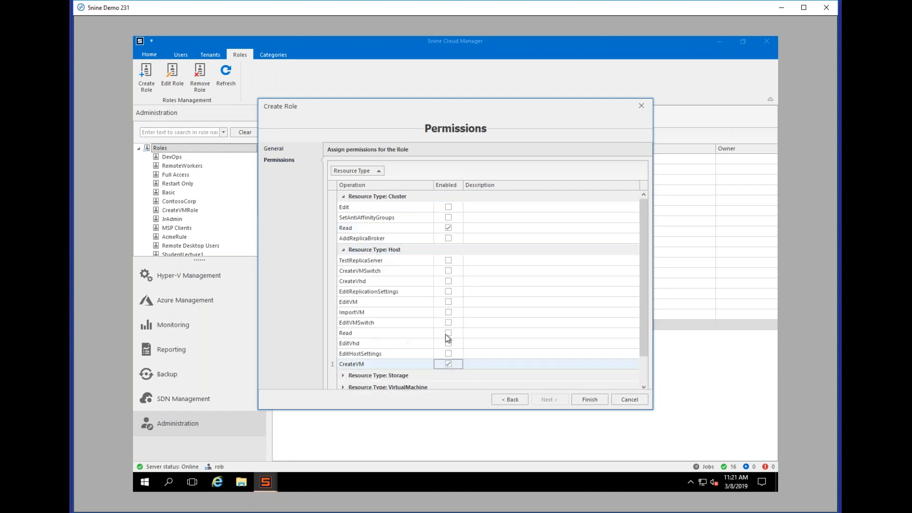
left_click(449, 333)
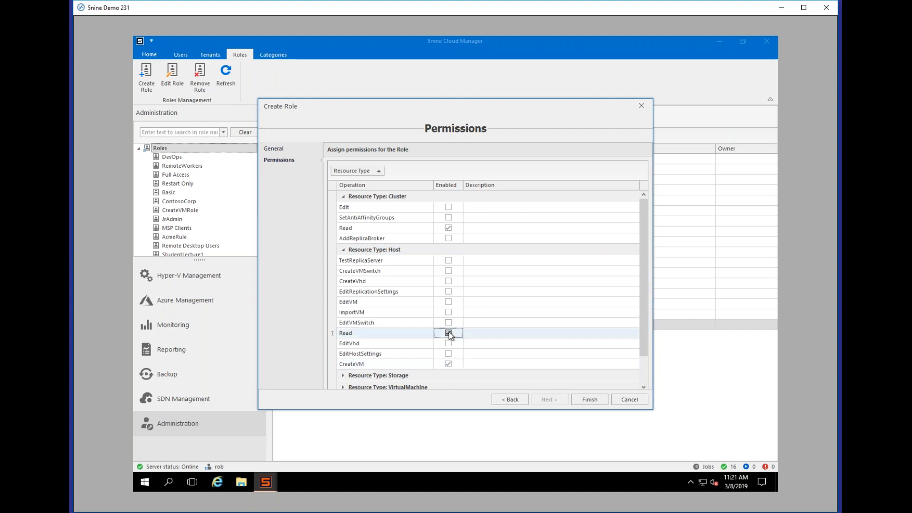
left_click(448, 302)
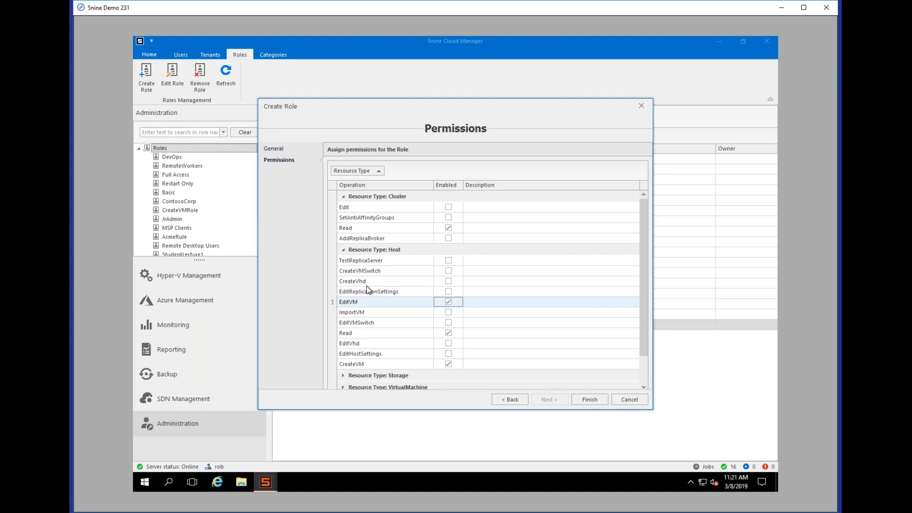
left_click(343, 376)
scroll(344, 377, "down", 3)
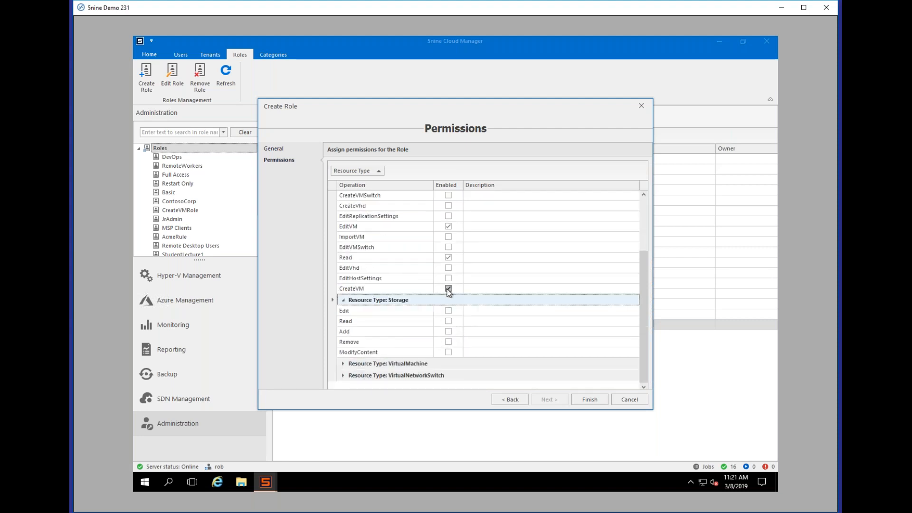
left_click(449, 321)
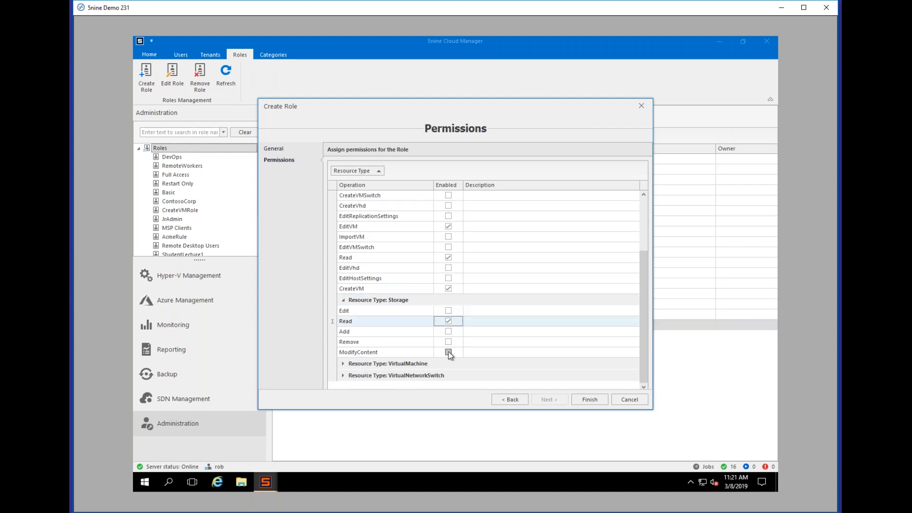
left_click(448, 331)
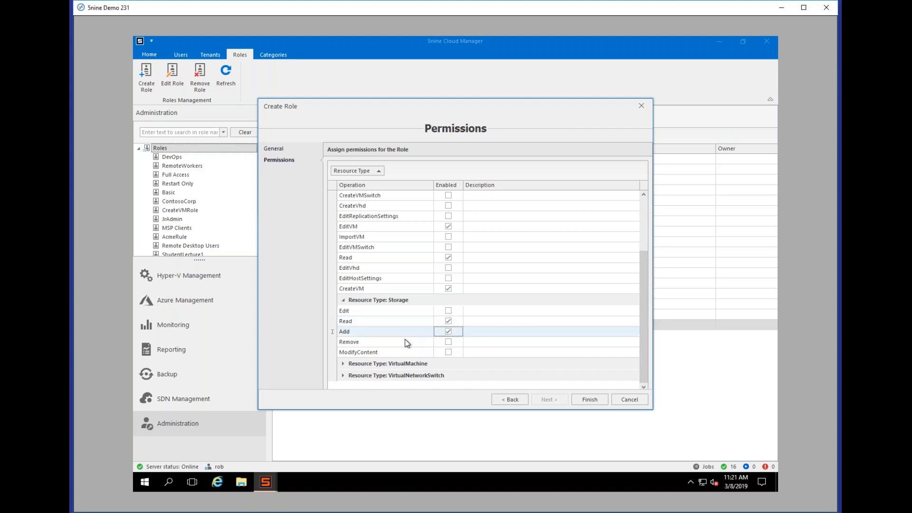
left_click(344, 364)
scroll(368, 363, "down", 5)
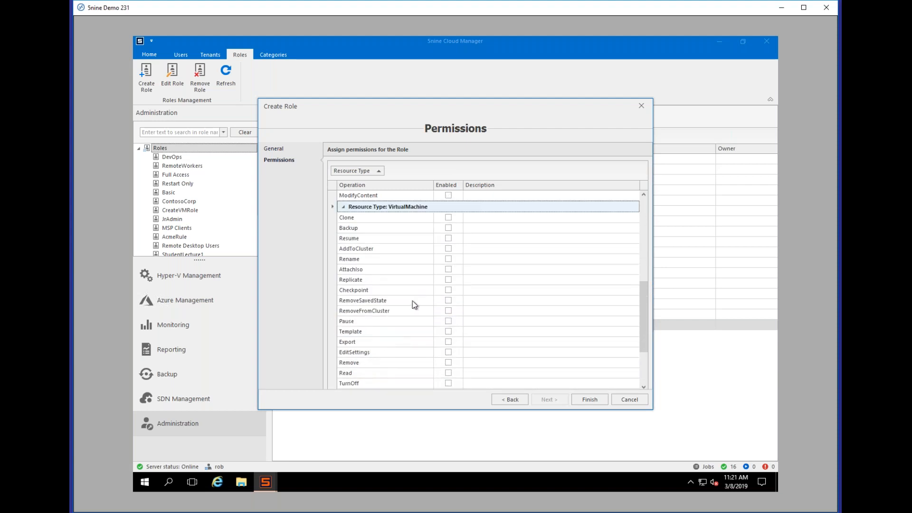
Step: Grant VirtualMachine Clone, Backup, Resume, AddToCluster, Rename, Checkpoint, Replicate, AttachIso, RemoveSavedState, RemoveFromCluster, Pause, Template, Export and EditSettings
left_click(448, 217)
left_click(448, 228)
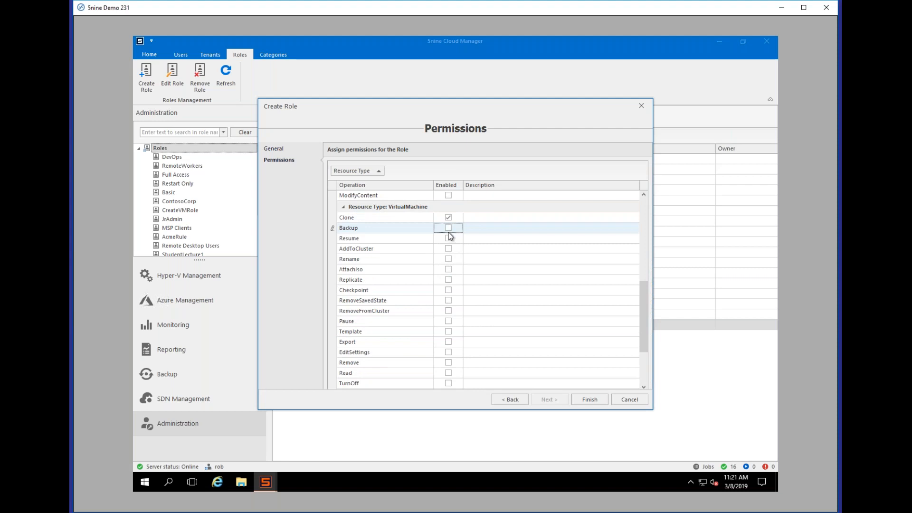
left_click(448, 238)
left_click(448, 249)
left_click(448, 259)
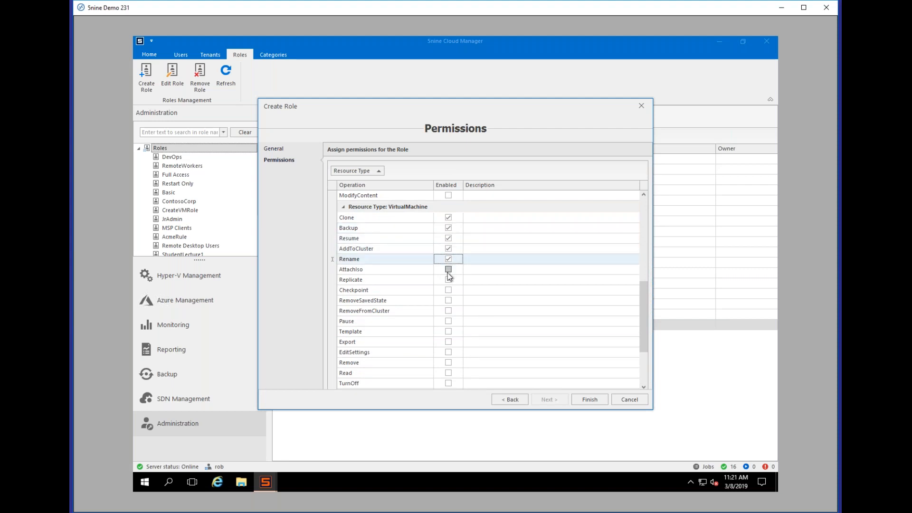
left_click(449, 279)
left_click(448, 291)
left_click(449, 280)
left_click(448, 269)
left_click(448, 300)
left_click(448, 311)
left_click(449, 321)
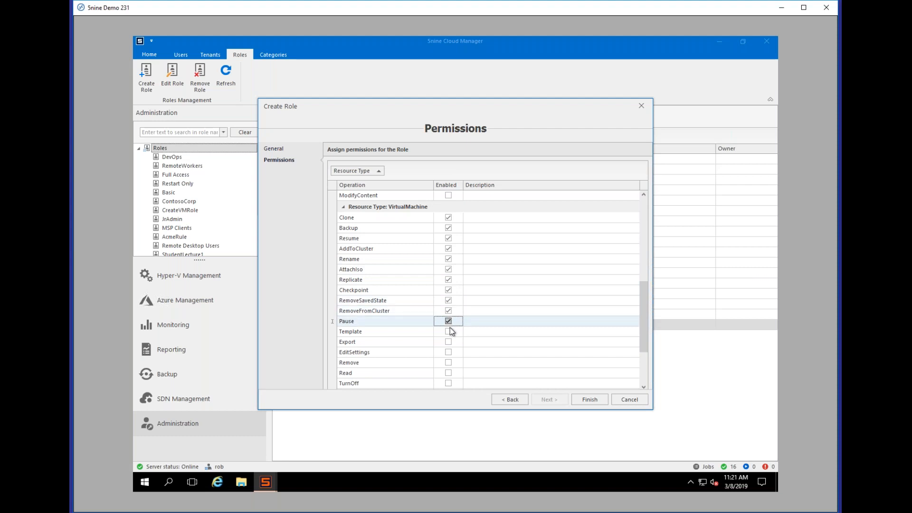
left_click(448, 332)
left_click(448, 342)
left_click(449, 352)
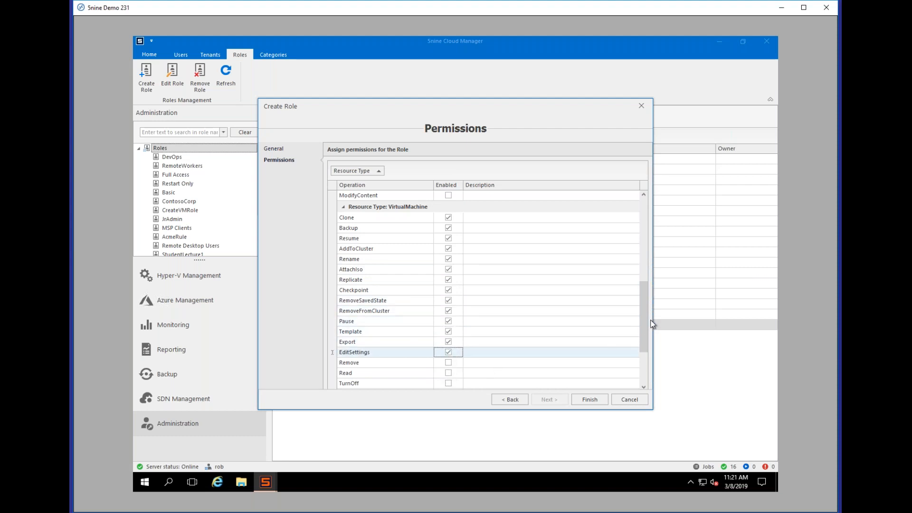
Step: Grant VirtualMachine Shutdown, Move, Connect, Save, Reset, Start, TurnOff and Read, plus VirtualNetworkSwitch Read
left_click_drag(643, 287, 643, 354)
left_click(448, 372)
left_click(448, 361)
left_click(449, 351)
left_click(449, 340)
left_click(448, 331)
left_click(449, 319)
left_click(449, 309)
left_click(448, 299)
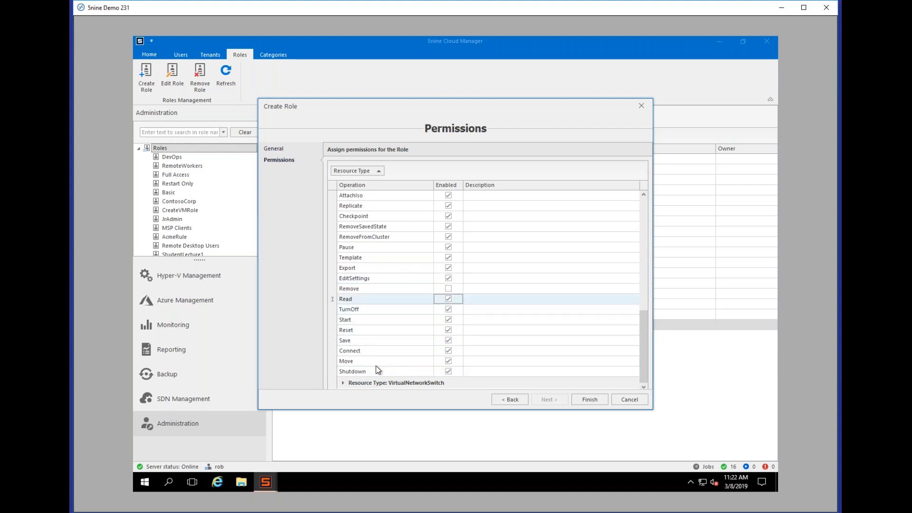
left_click(345, 385)
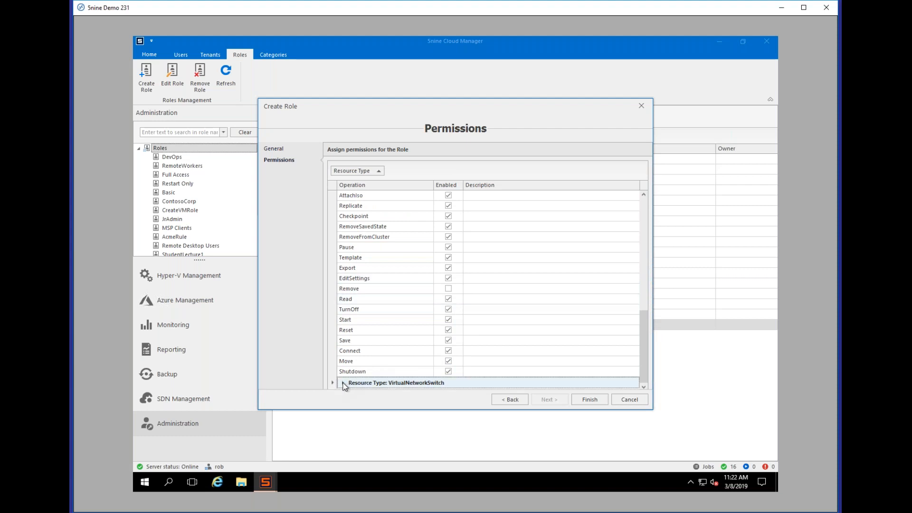
mouse_move(642, 336)
left_mouse_down()
mouse_move(640, 257)
mouse_move(635, 350)
left_mouse_up()
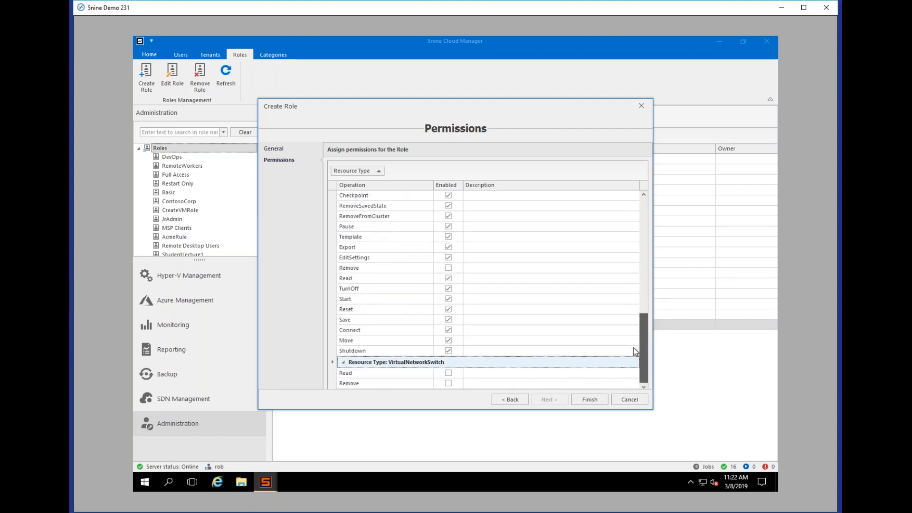
left_click(448, 373)
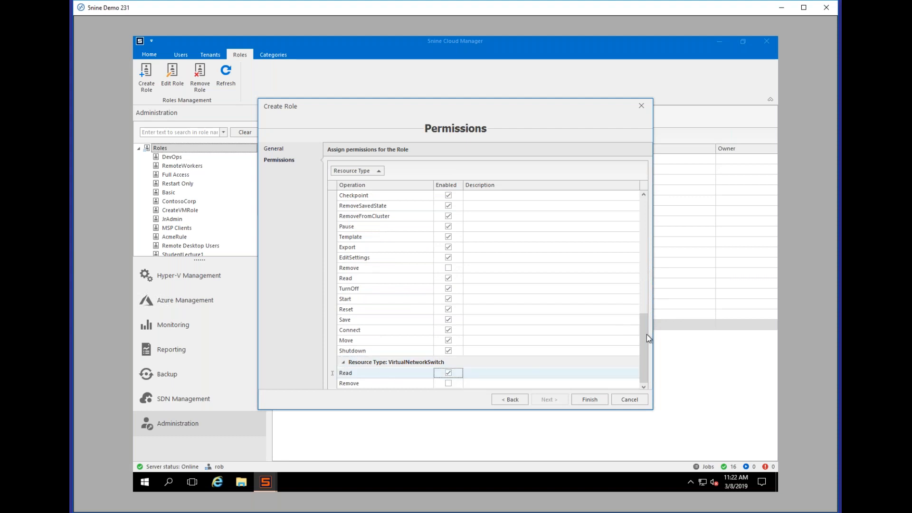
left_click_drag(645, 333, 641, 206)
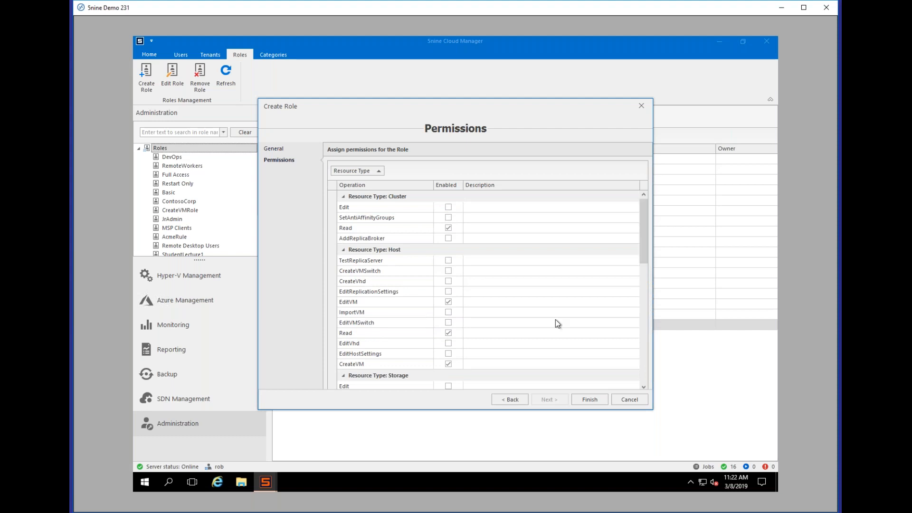
Step: After the duplicate-name error, rename the role to JrAdmin2 and finish creating it
left_click(583, 401)
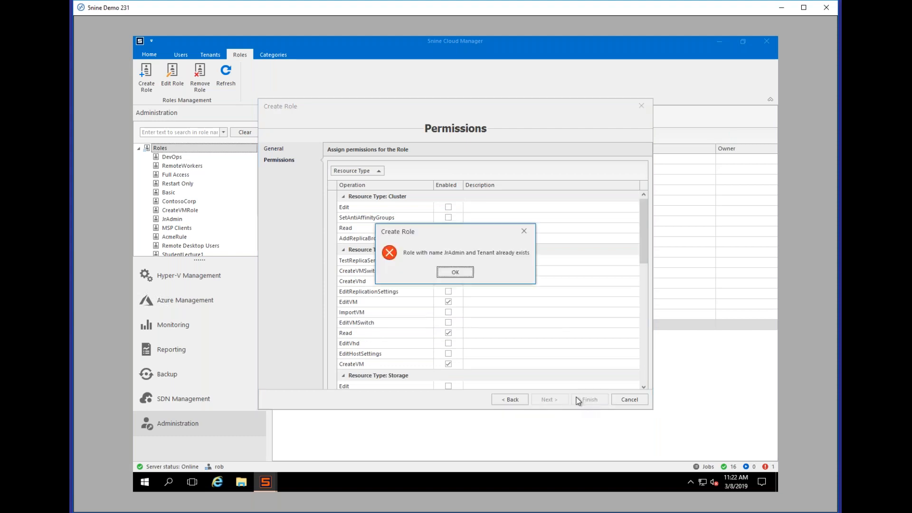
left_click(454, 270)
left_click(514, 397)
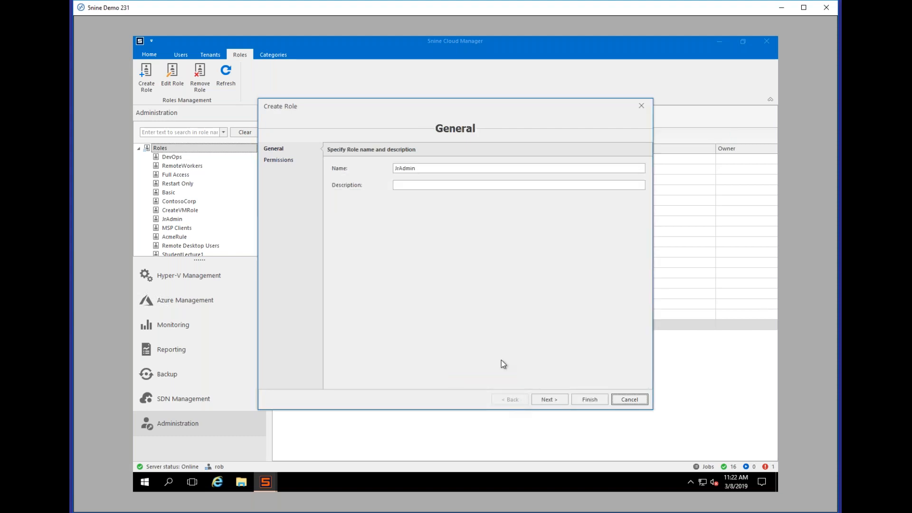
left_click(432, 166)
type("2")
left_click(553, 400)
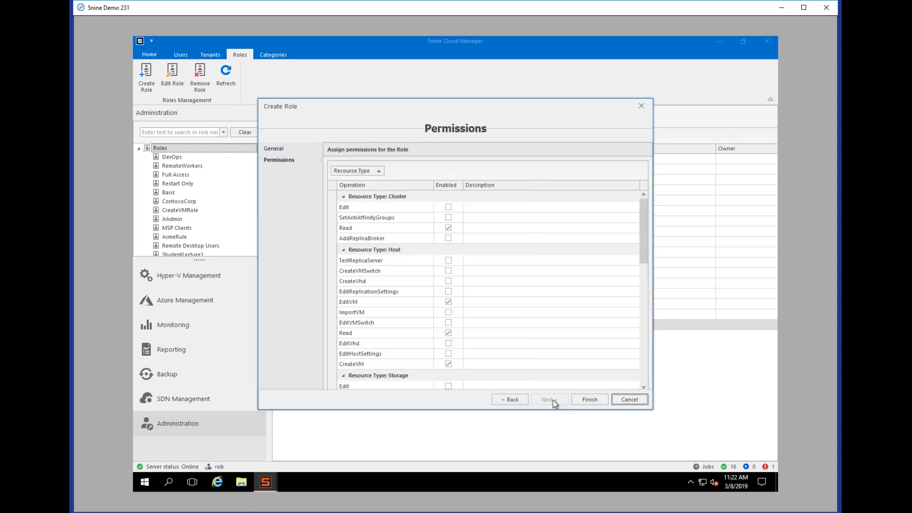
left_click(592, 399)
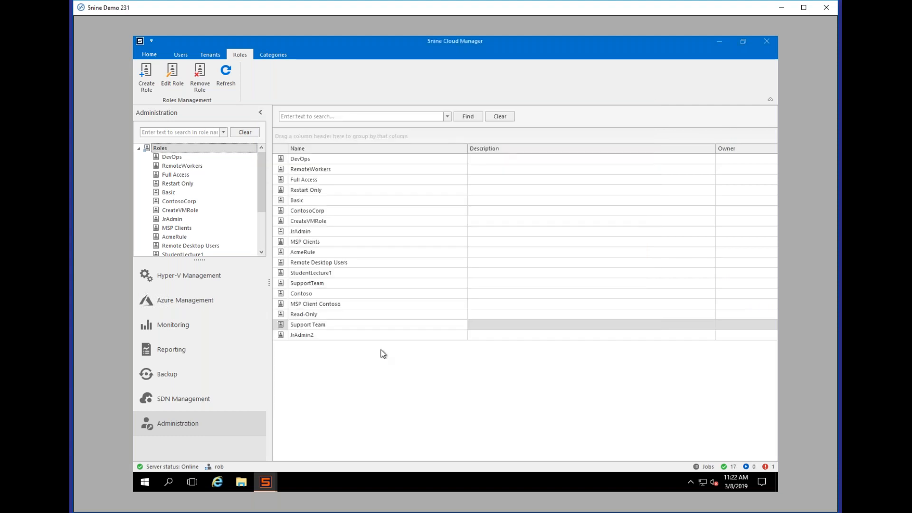
left_click(316, 336)
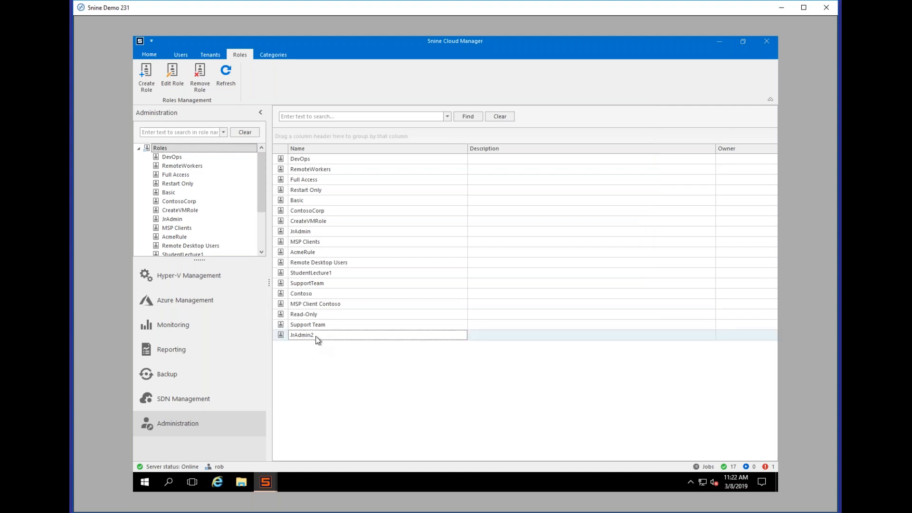
Step: Open Edit User for JrAdmin, leaving resource-based permissions turned off
left_click(181, 55)
left_click_drag(263, 189, 262, 227)
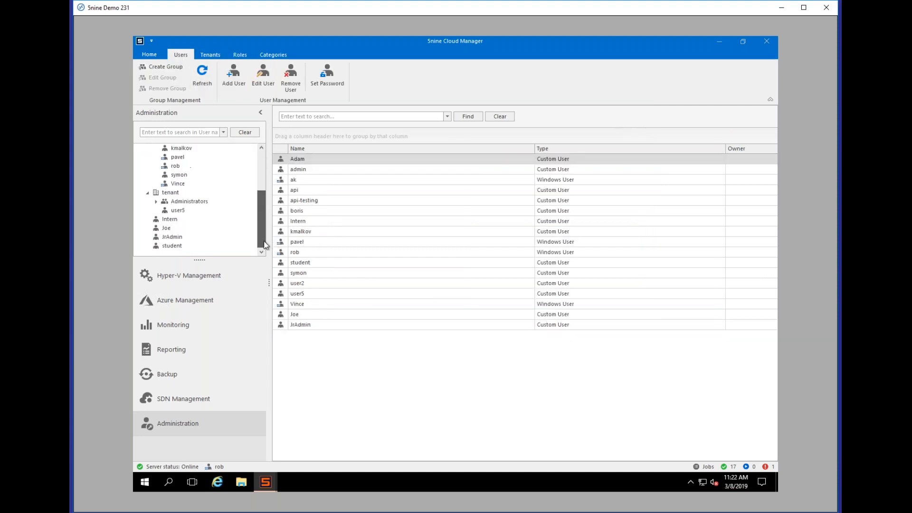
left_click(173, 236)
left_click(302, 76)
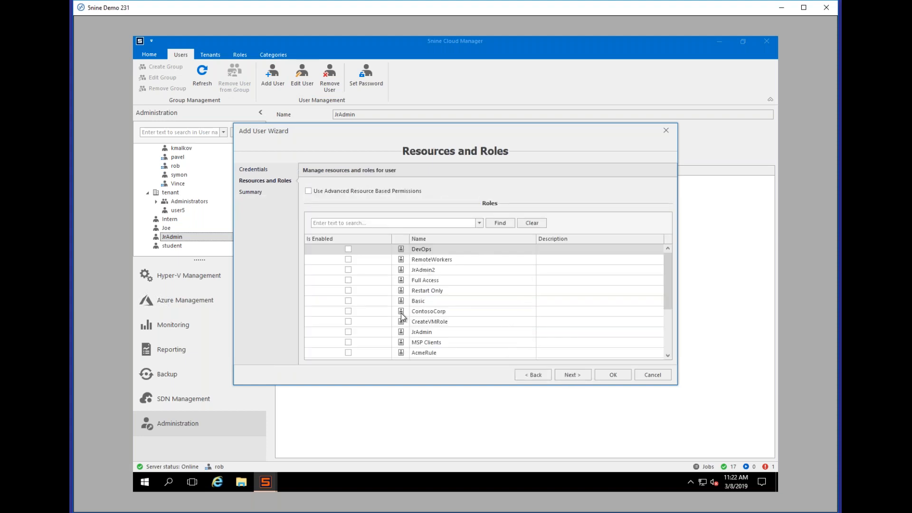
left_click(309, 191)
left_click(310, 260)
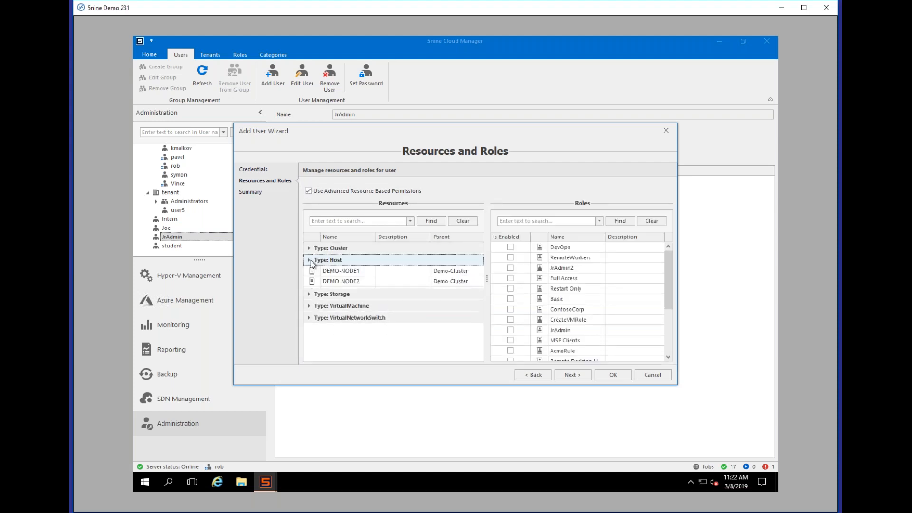
left_click(309, 260)
left_click(308, 191)
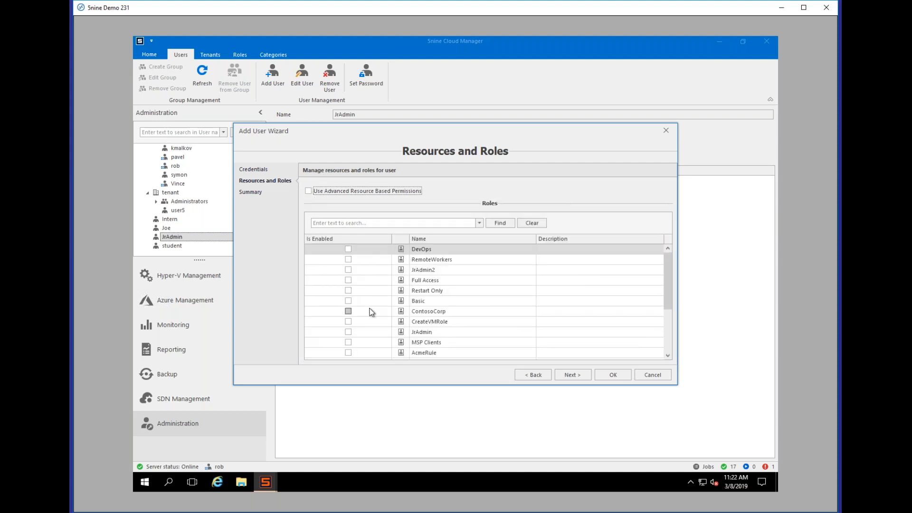
Step: Assign the JrAdmin2 role to JrAdmin on all available objects and apply the change
left_click_drag(668, 270, 668, 309)
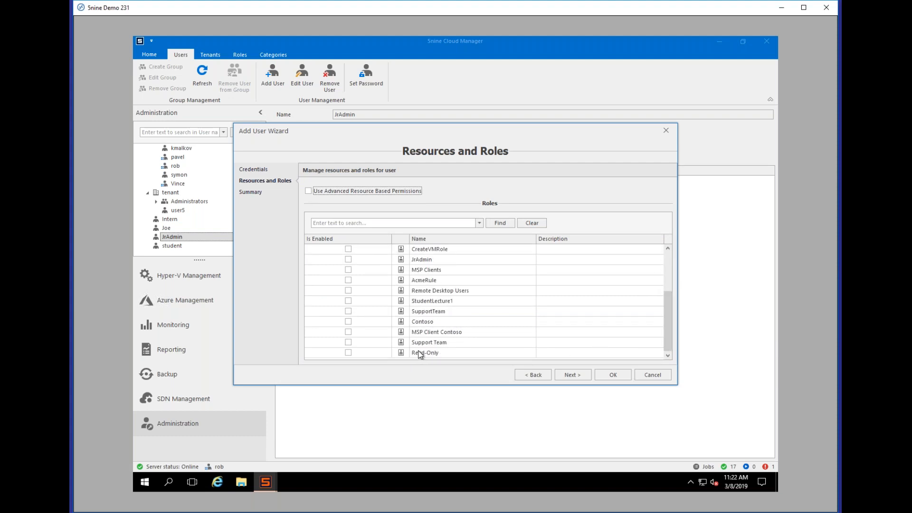
scroll(419, 296, "up", 1)
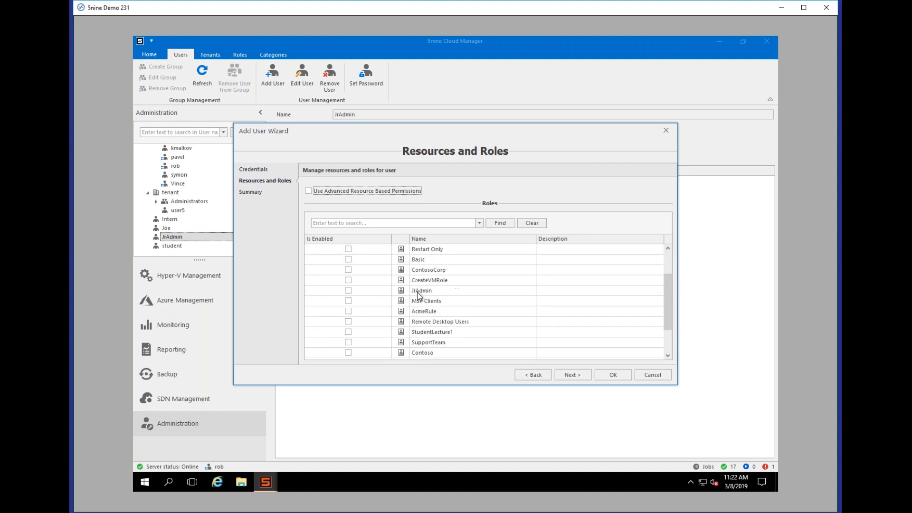
scroll(400, 317, "up", 1)
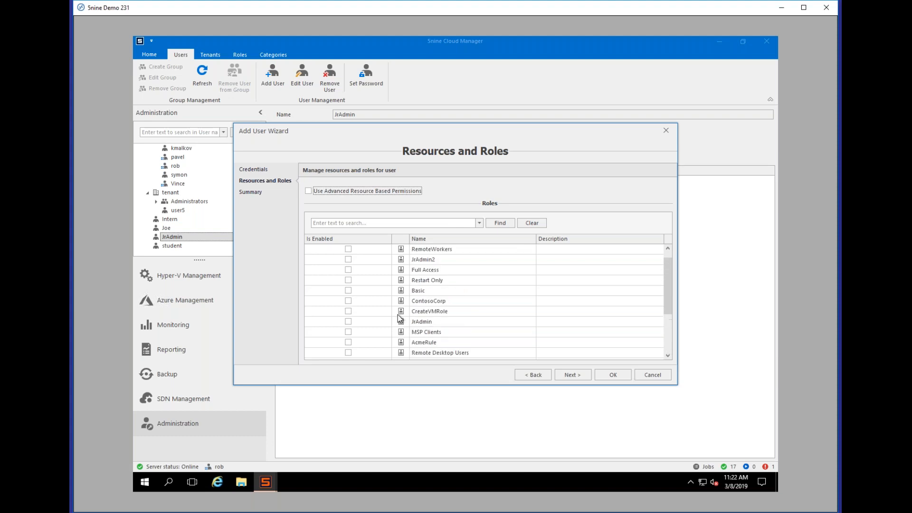
left_click(348, 260)
left_click(347, 260)
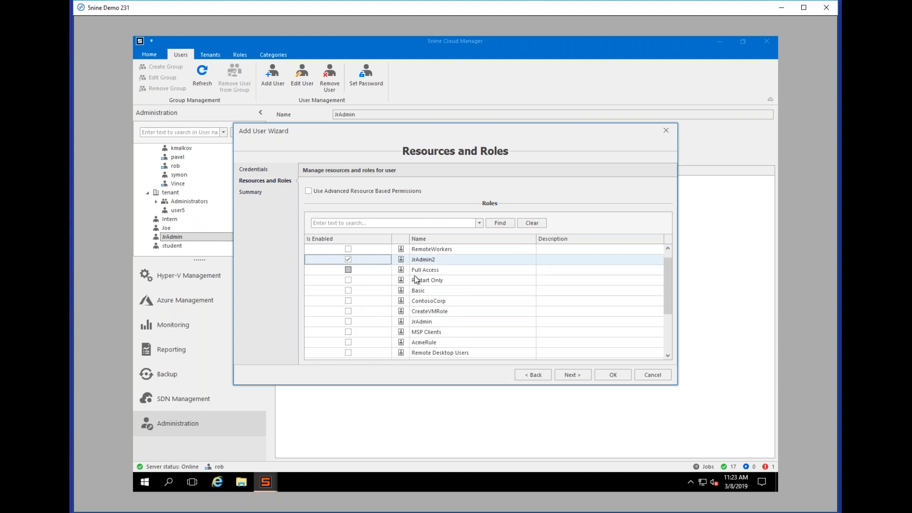
left_click(573, 375)
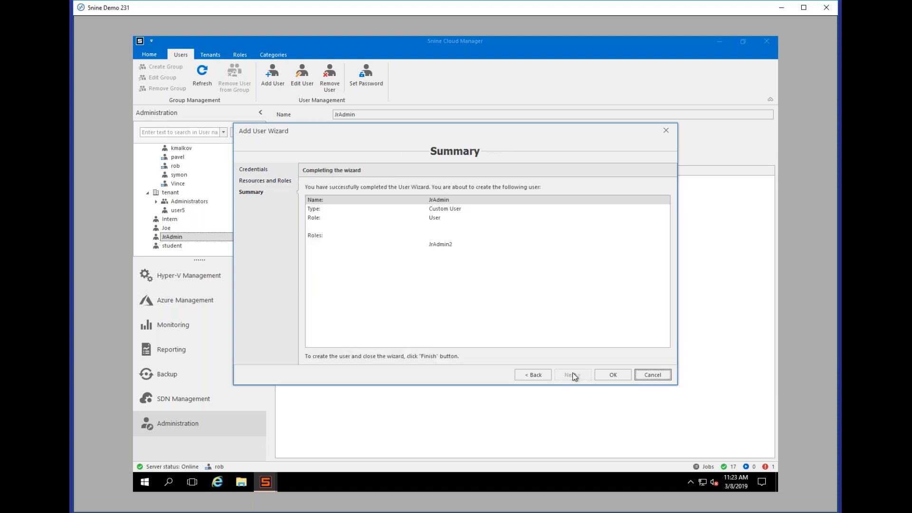
left_click(613, 375)
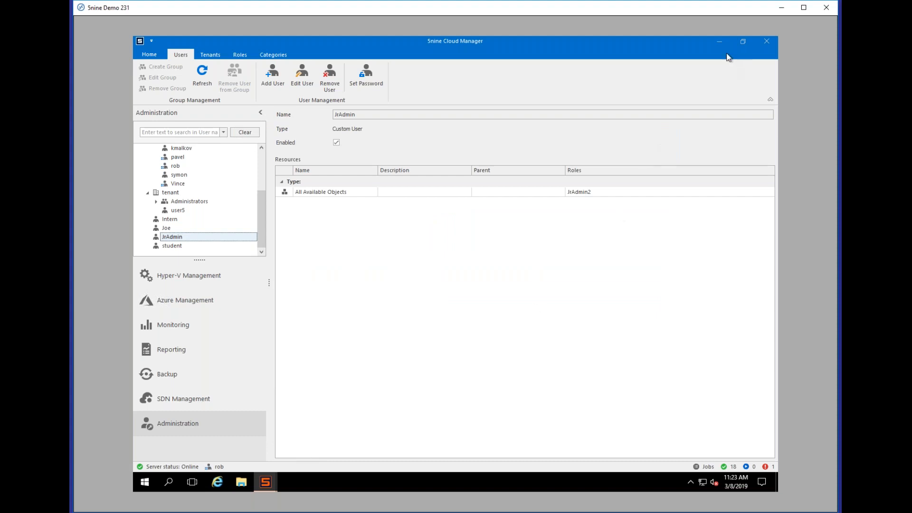
left_click(719, 43)
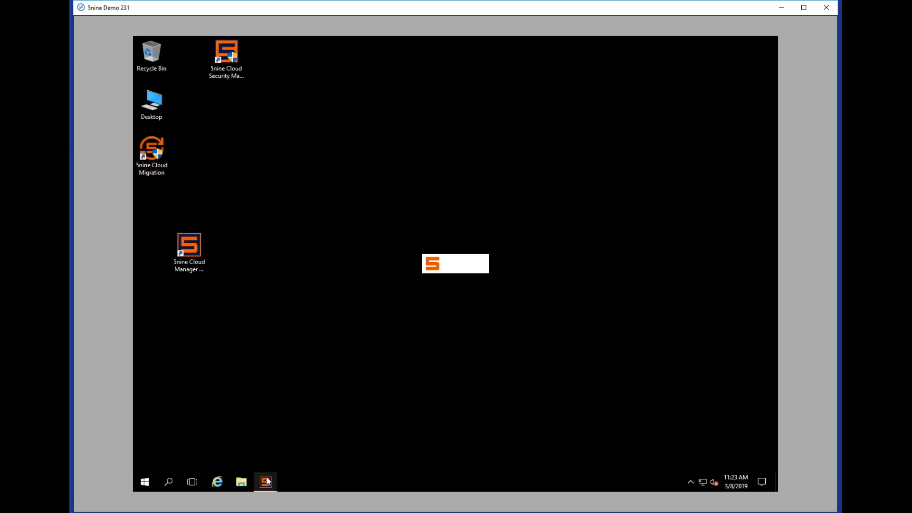
Step: Close the custom user's second Cloud Manager window and launch a new console from the desktop shortcut
mouse_move(265, 482)
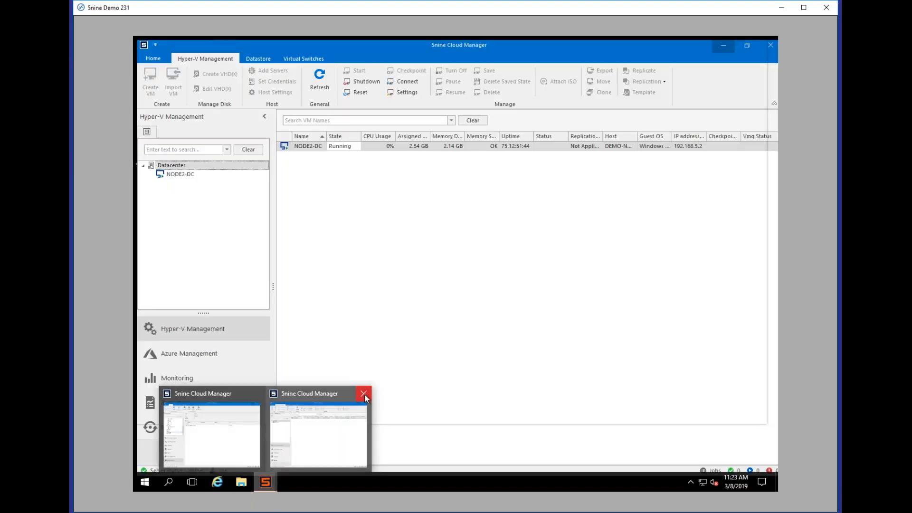
left_click(364, 394)
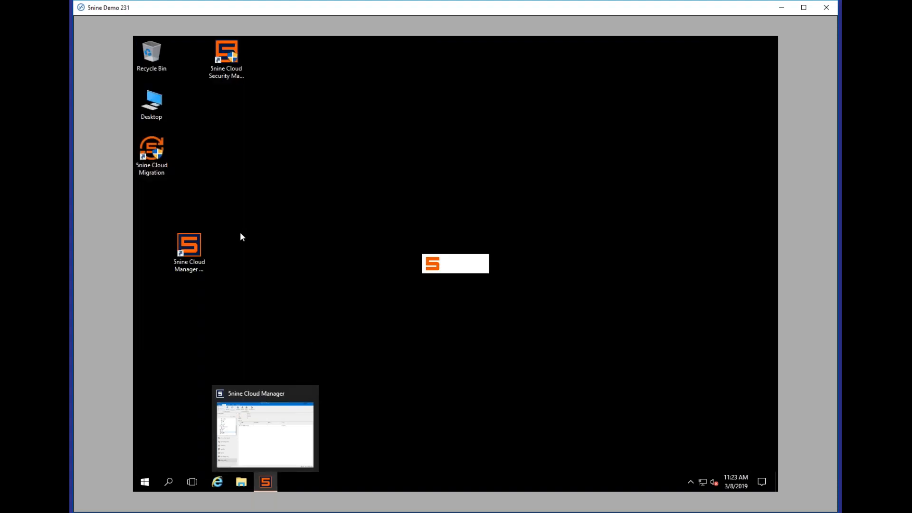
double_click(198, 251)
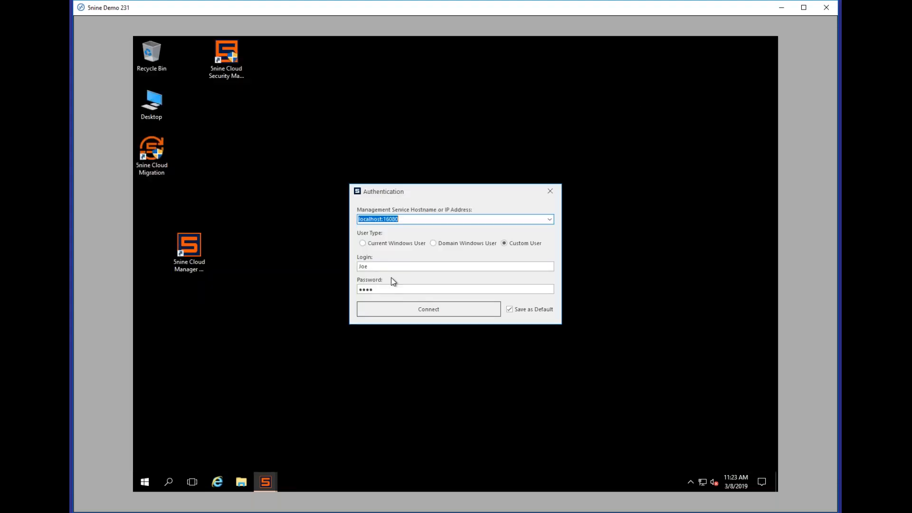
Step: Log in as JrAdmin with the account password and connect
double_click(386, 267)
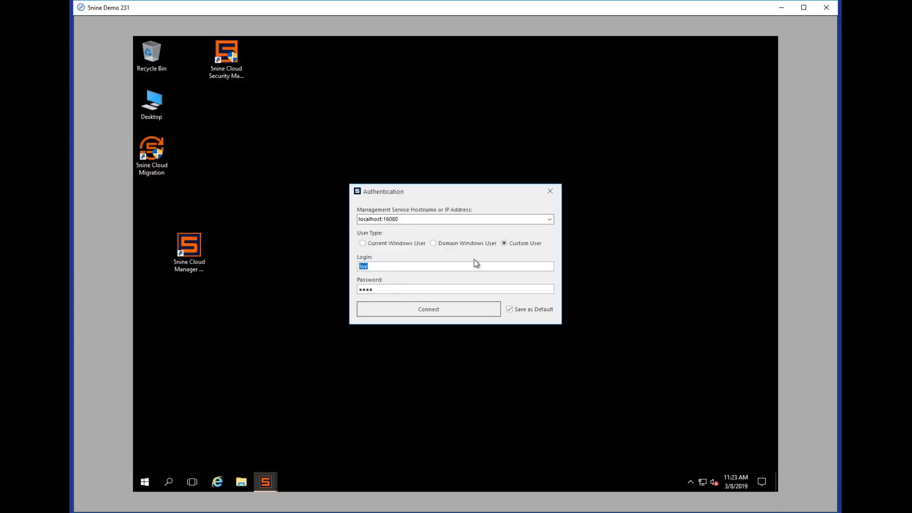
type("JrAdmin")
key("Tab")
type("••••")
key("Return")
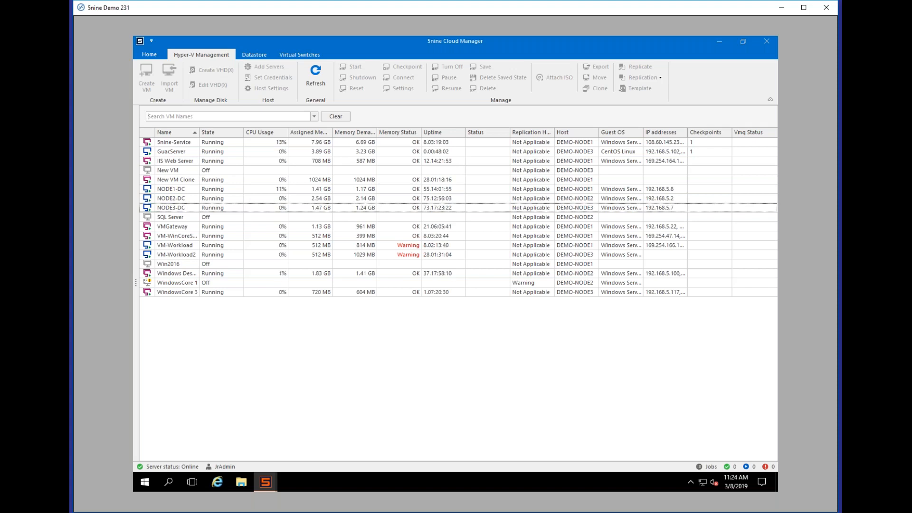
Step: Reveal the navigation panel and launch Create VM from the DEMO-NODE1 host's context menu
left_click_drag(138, 286, 271, 286)
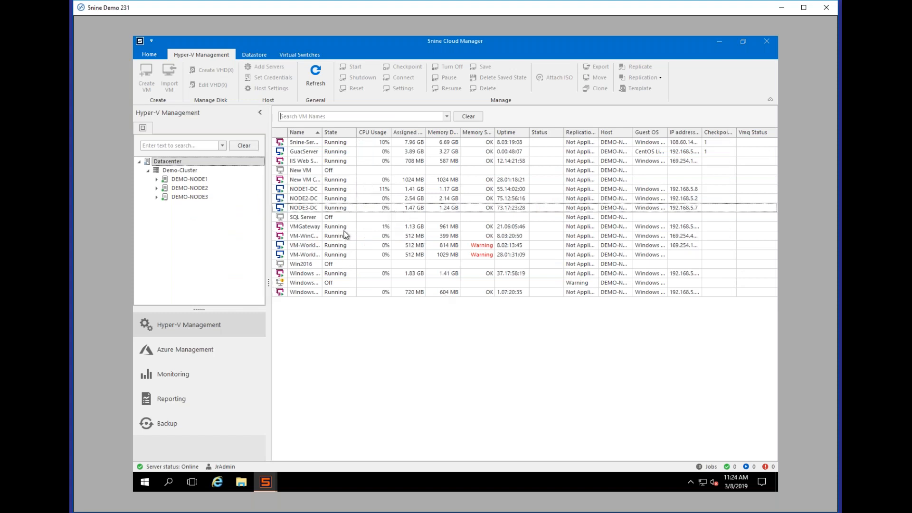
left_click(332, 190)
right_click(331, 190)
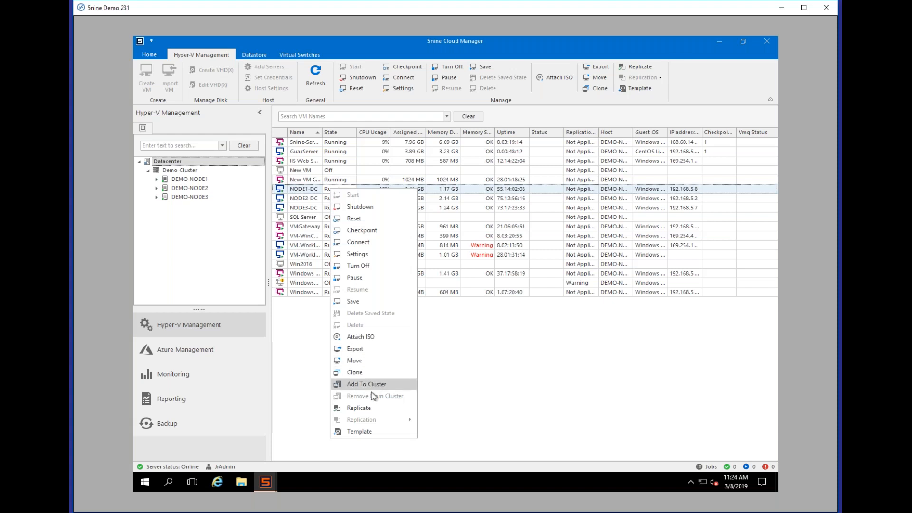
left_click(544, 351)
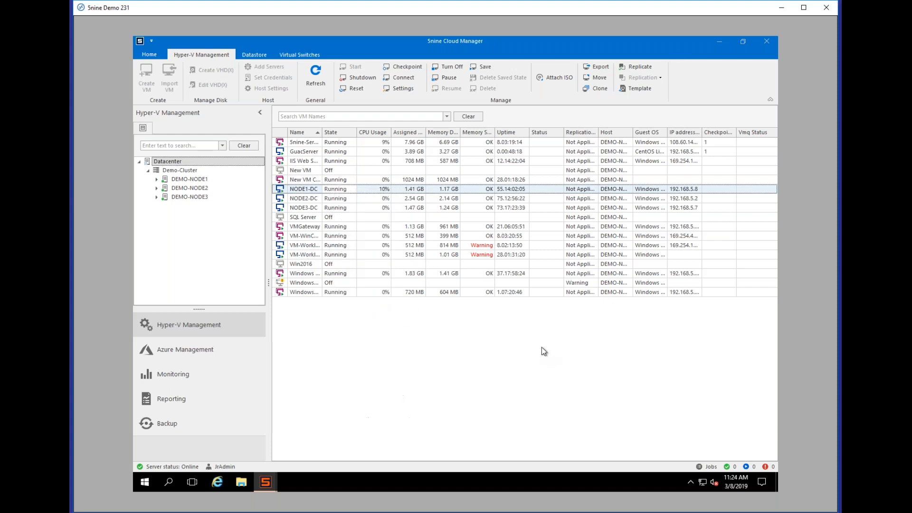
right_click(181, 172)
right_click(175, 179)
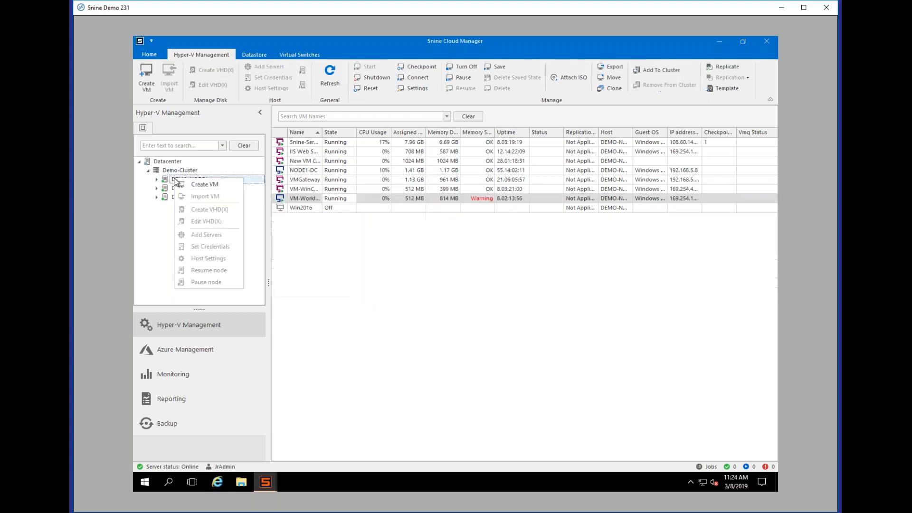
left_click(212, 188)
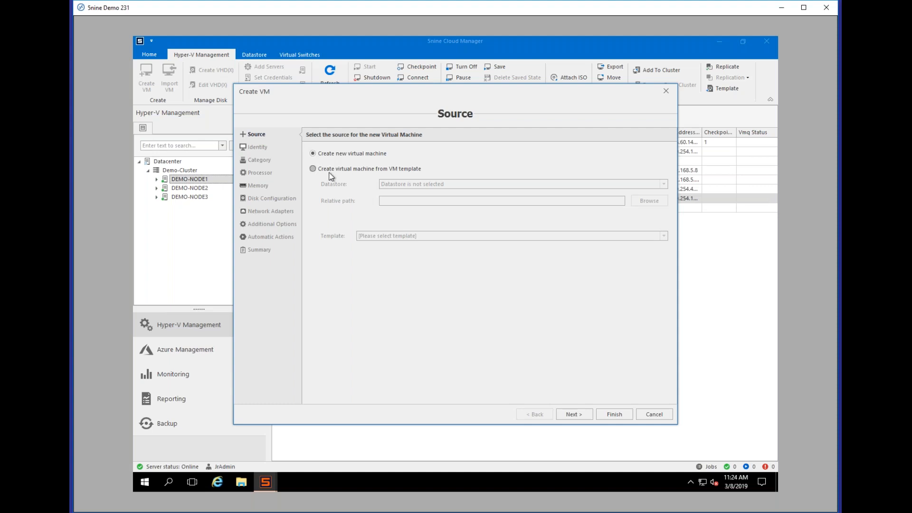
Step: Choose template-based creation, pick Template Storage On Demo-Node3, review the template list, then cancel the wizard
left_click(331, 172)
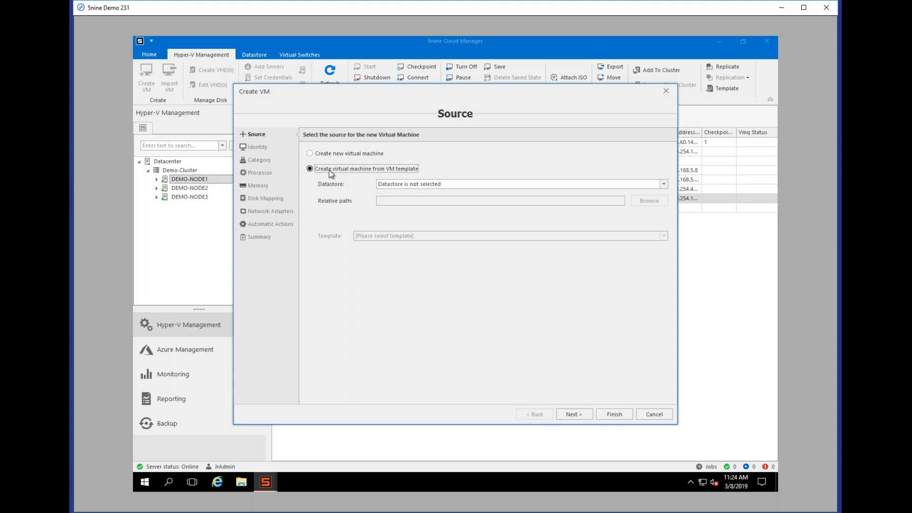
left_click(667, 184)
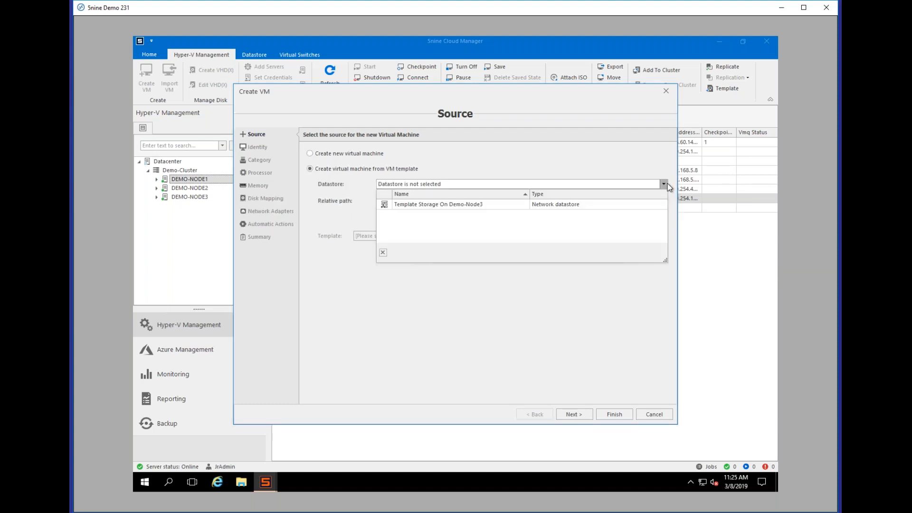
left_click(462, 207)
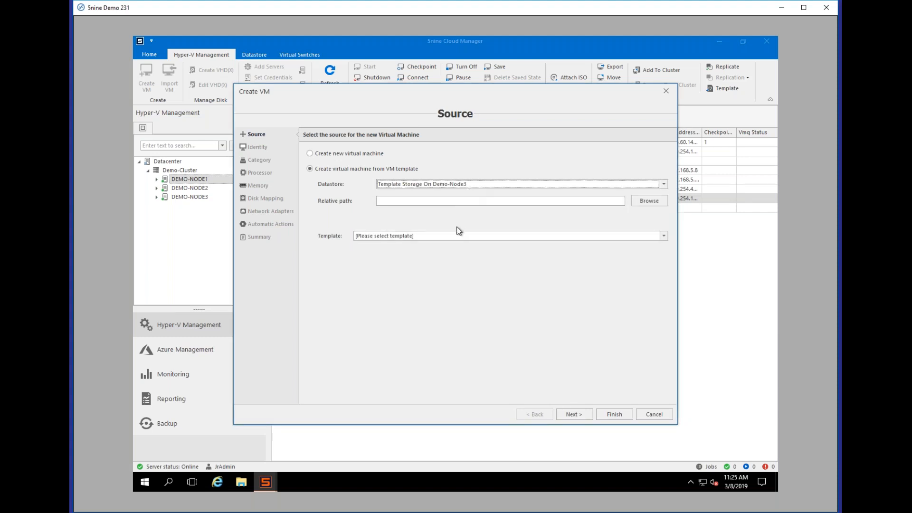
left_click(664, 236)
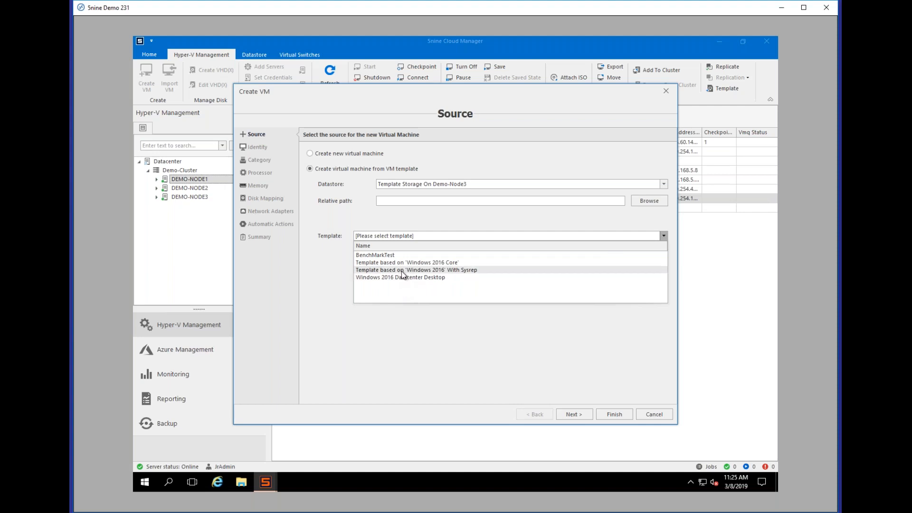
left_click(318, 290)
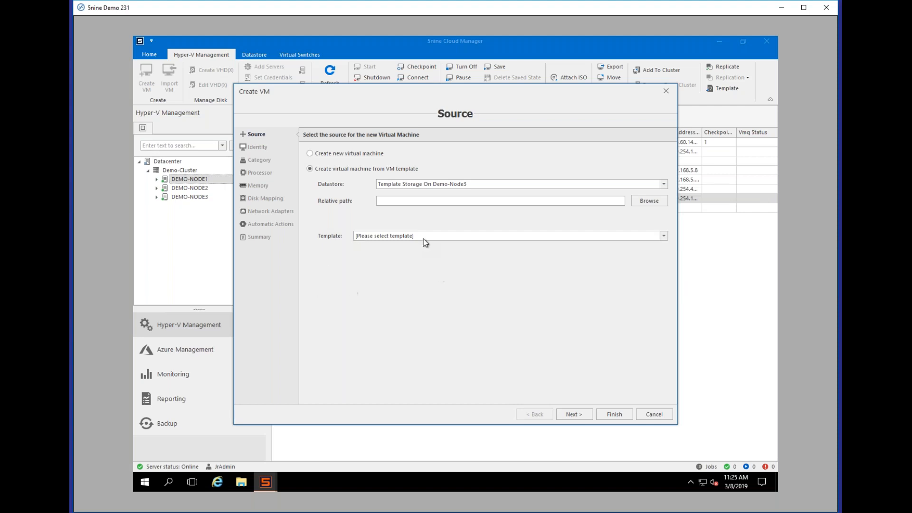
left_click(654, 415)
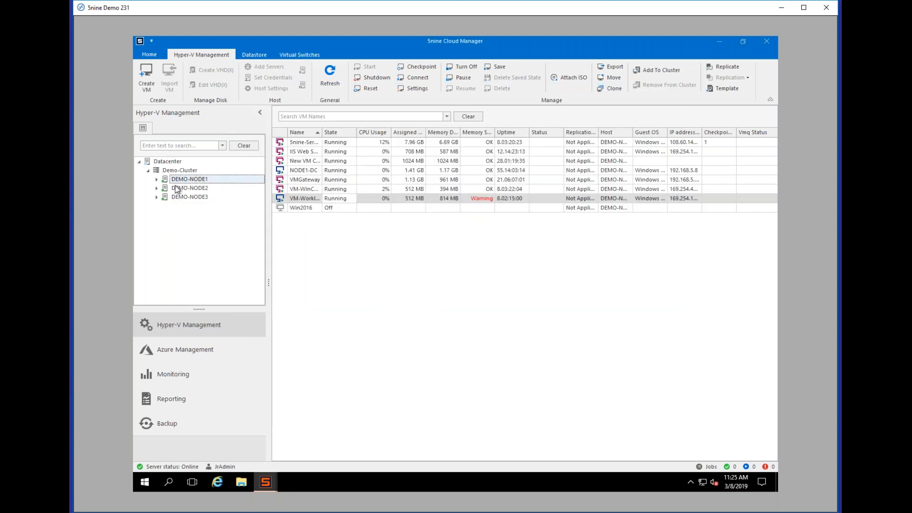
Step: Minimize this Cloud Manager window and bring up the other Cloud Manager session
left_click(719, 42)
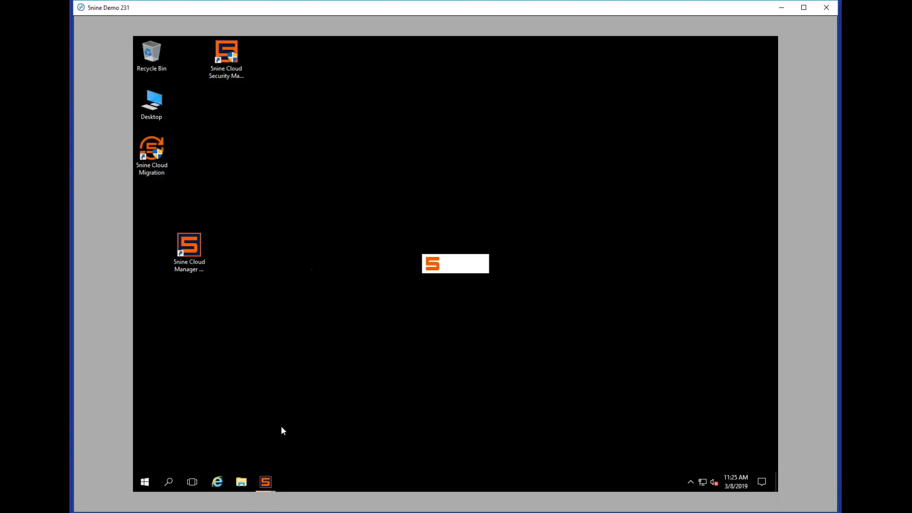
mouse_move(267, 482)
left_click(214, 450)
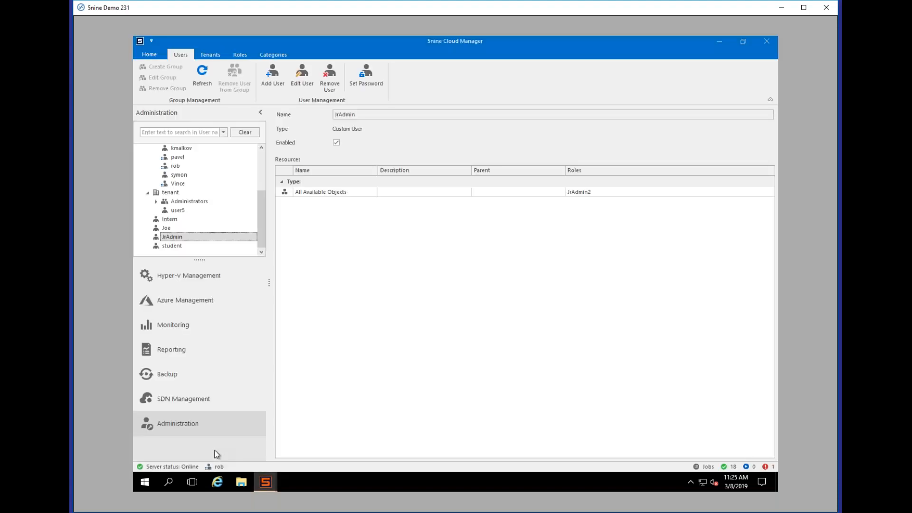
left_click(204, 276)
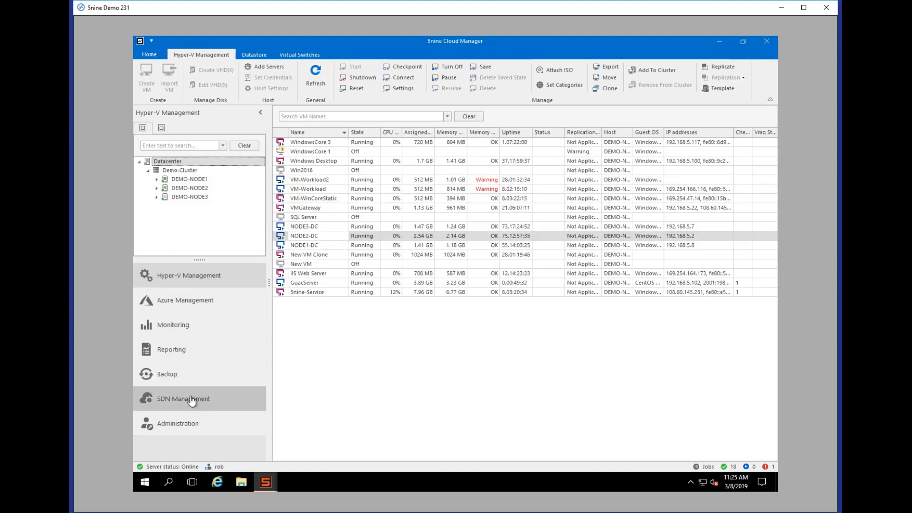
Step: In Administration, collapse Global Administrators and the tenant group, then list All Users
left_click(192, 421)
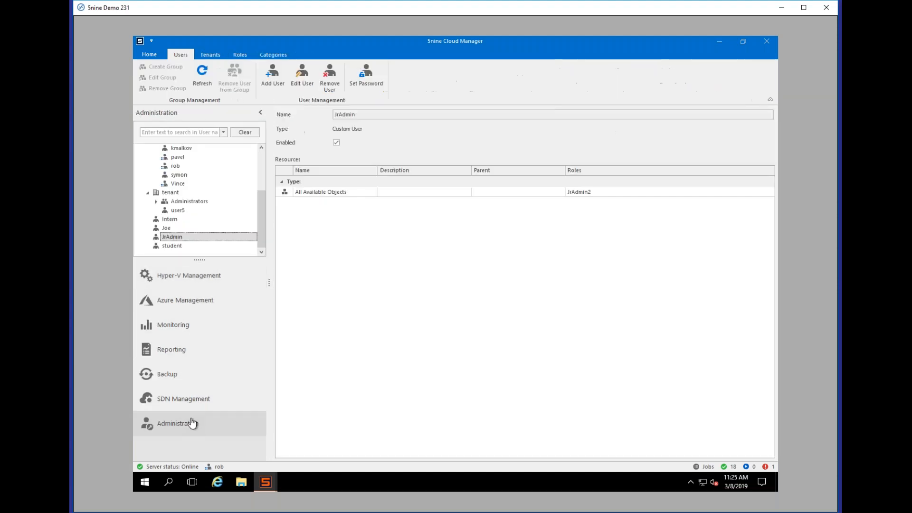
scroll(262, 160, "up", 5)
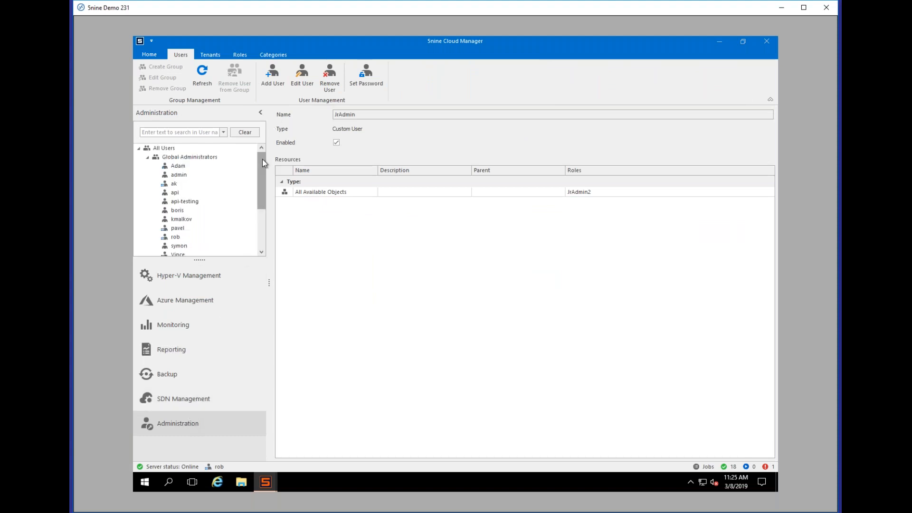
left_click(148, 157)
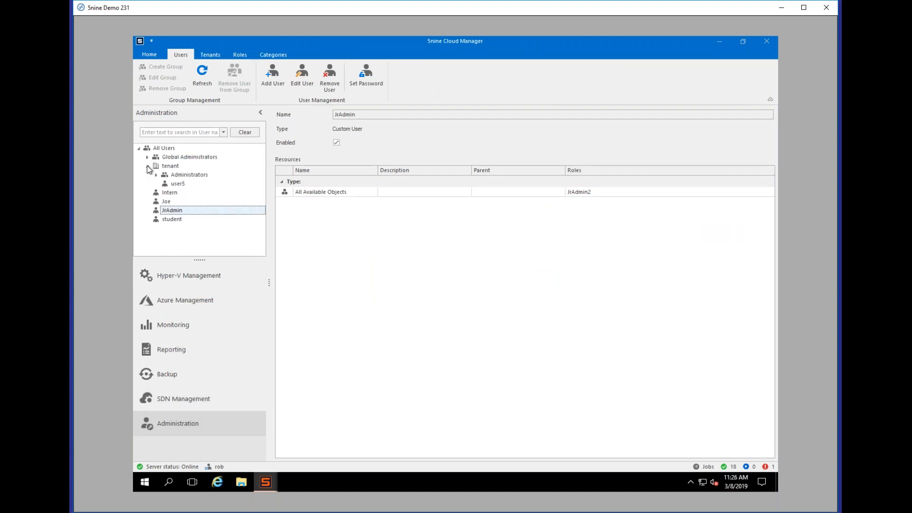
left_click(147, 166)
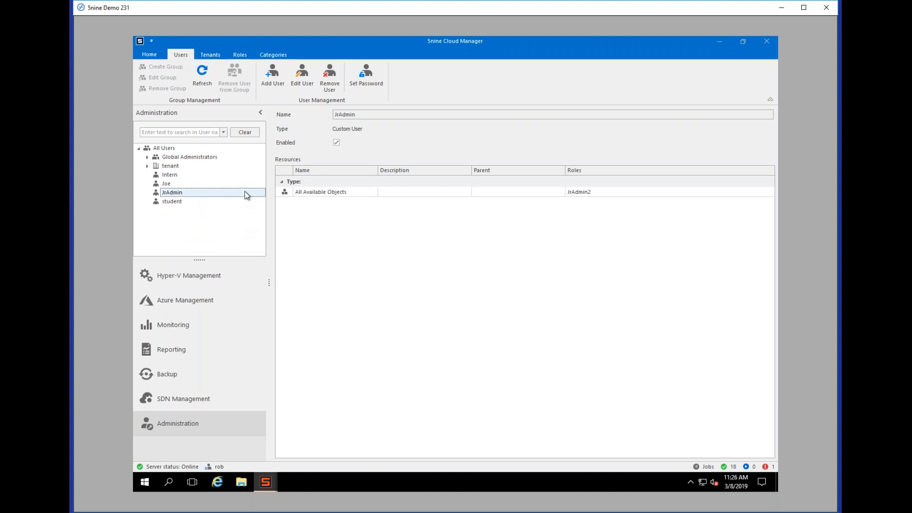
left_click(170, 149)
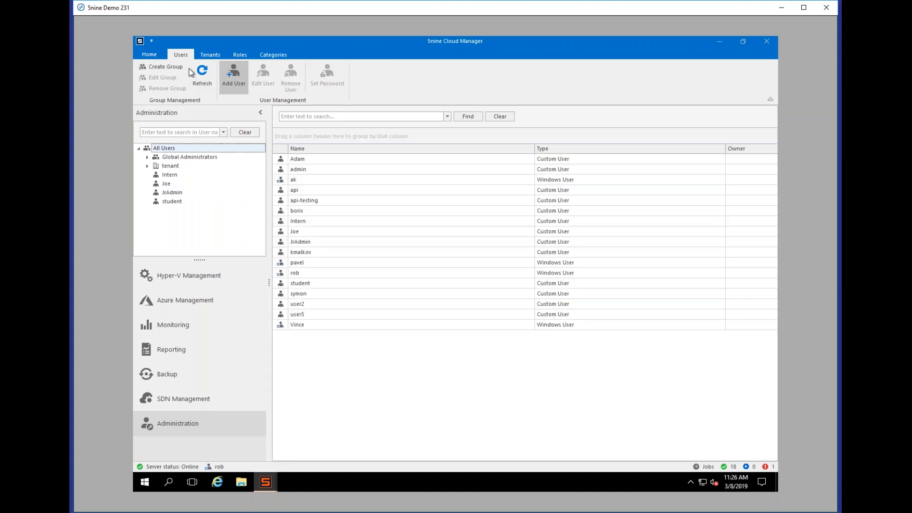
Step: Create an Active Directory group from the 'hyper-v' search result demo.local\Hyper-V Administrators, continuing to Resources and Roles
left_click(171, 70)
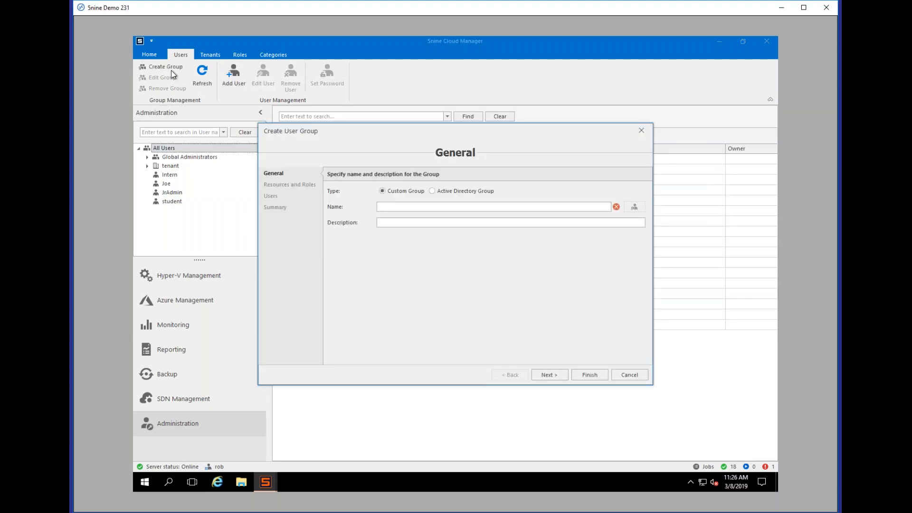
left_click(443, 192)
left_click(635, 207)
type("hyper-v")
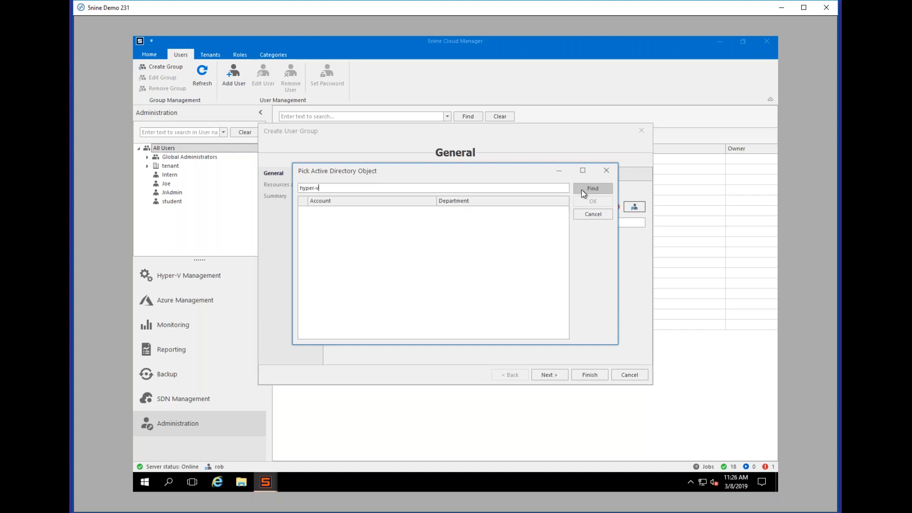
left_click(581, 192)
left_click(379, 215)
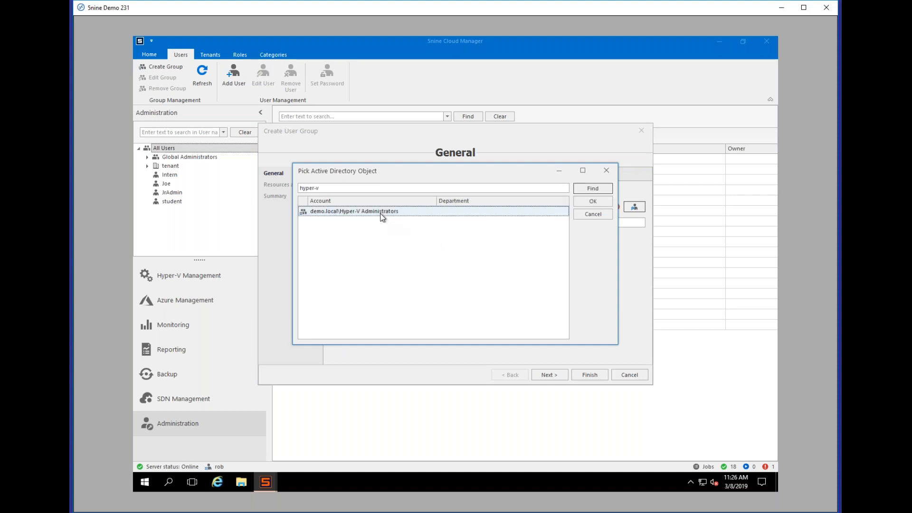
left_click(593, 201)
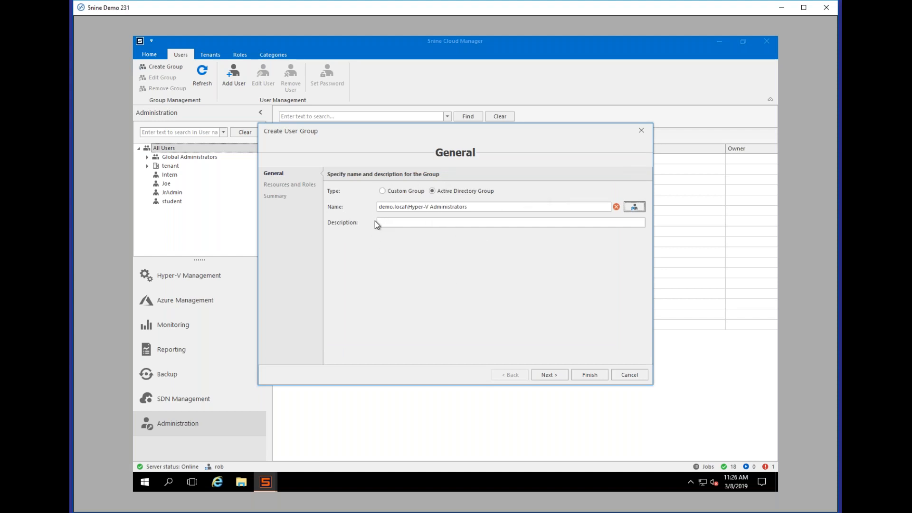
left_click_drag(409, 207, 492, 207)
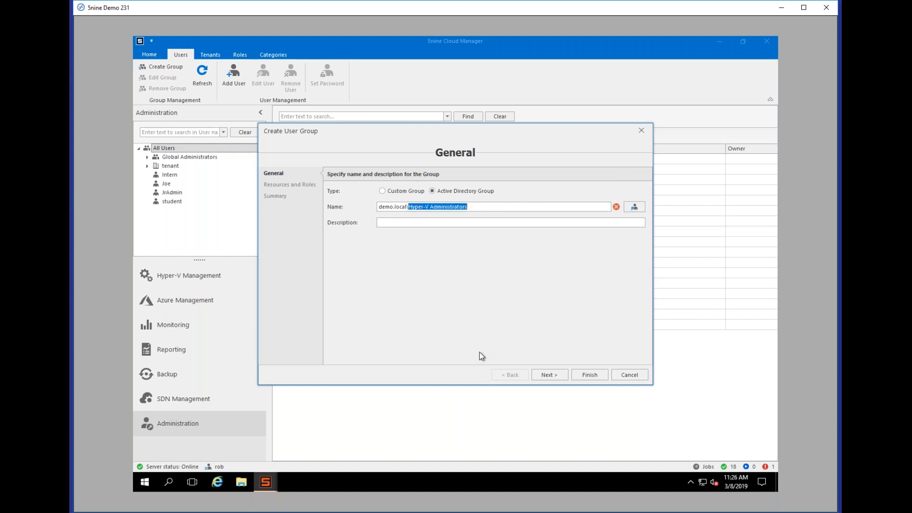
left_click(547, 374)
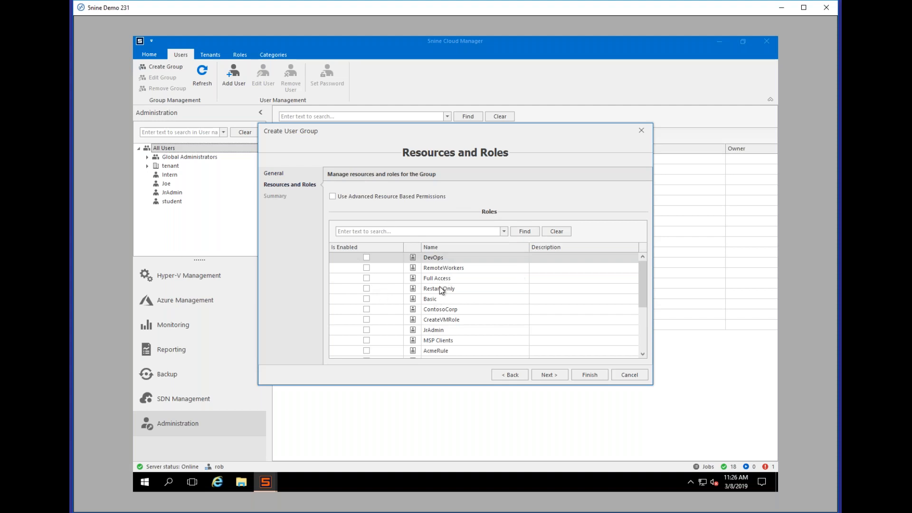
Step: Turn on advanced resource permissions and give host DEMO-NODE2 the Full Access role
left_click(333, 197)
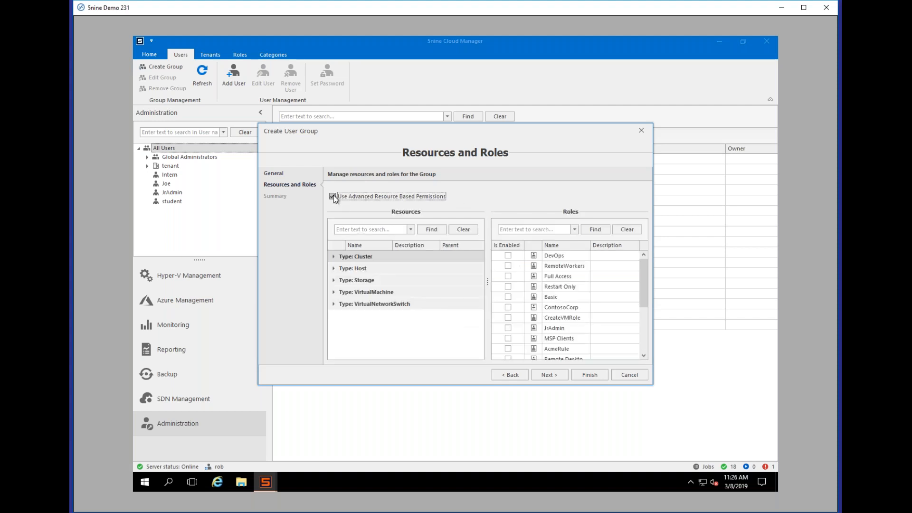
left_click(334, 269)
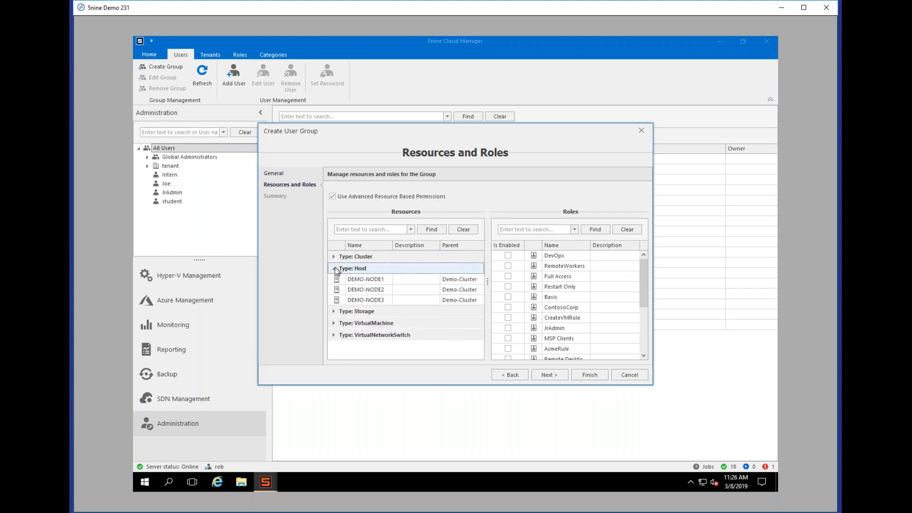
left_click(373, 291)
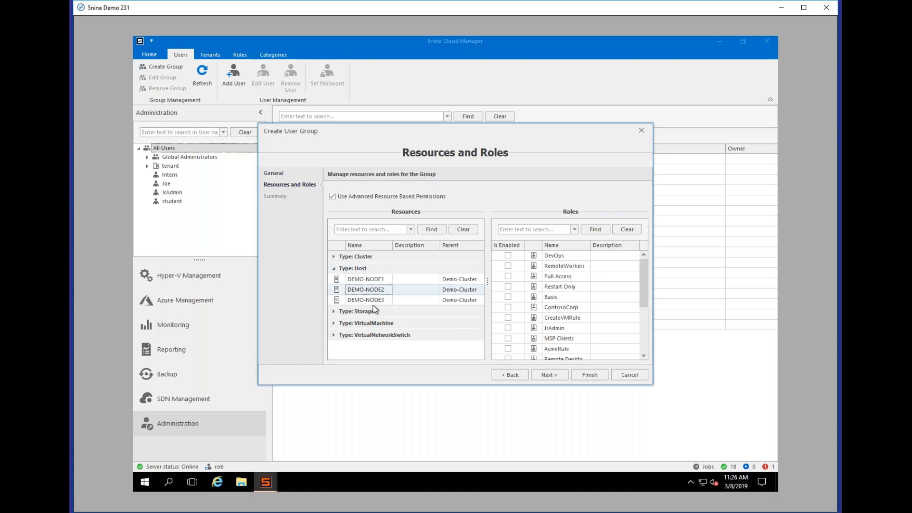
left_click(507, 276)
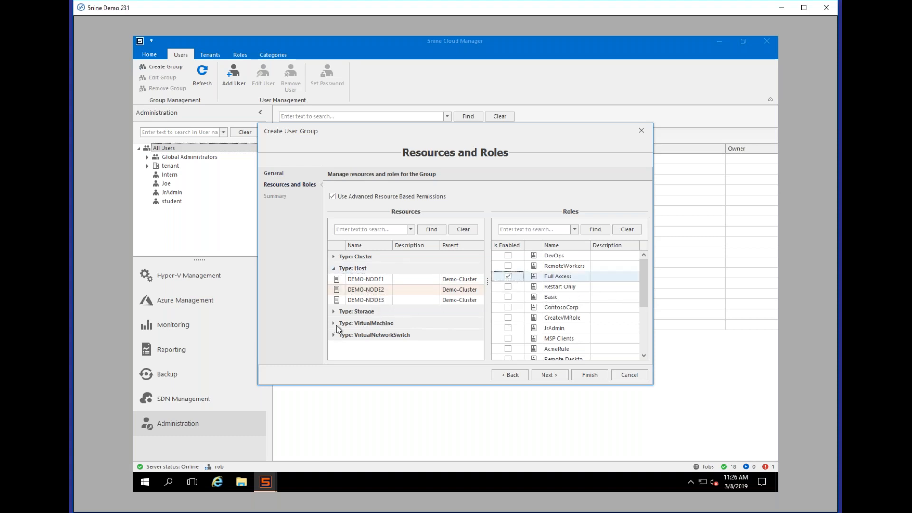
Step: Give all five virtual network switches the Full Access role
left_click(334, 311)
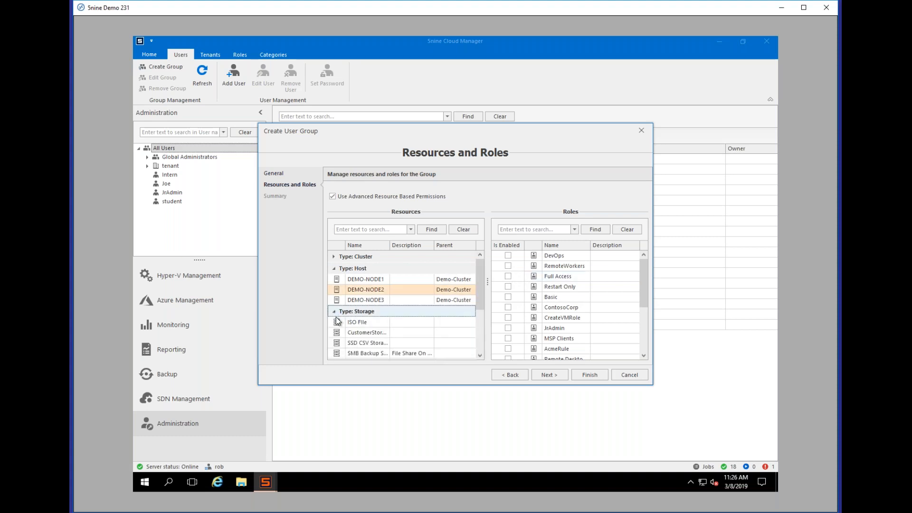
left_click(334, 313)
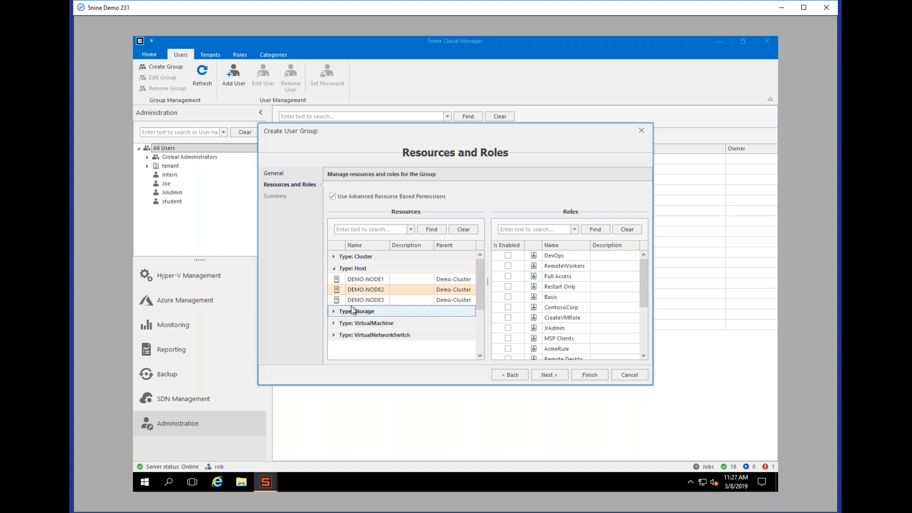
left_click(334, 337)
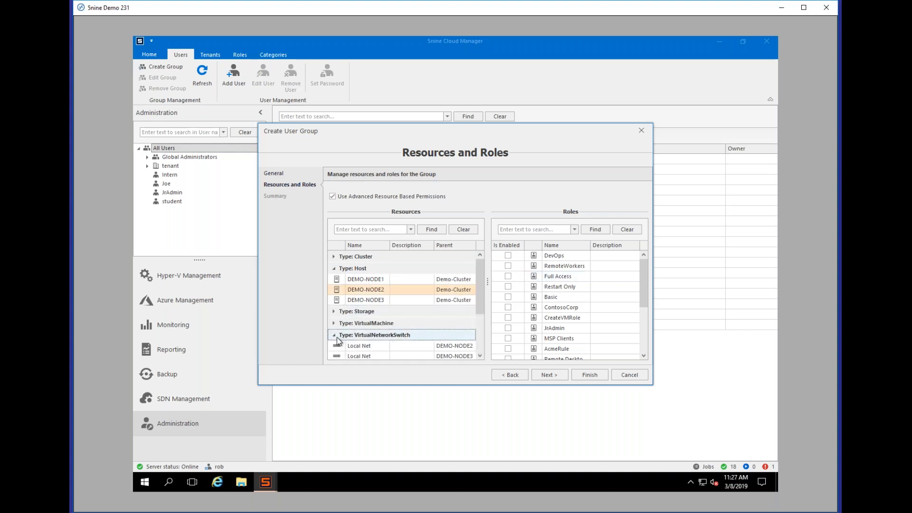
scroll(351, 335, "down", 1)
left_click(367, 315)
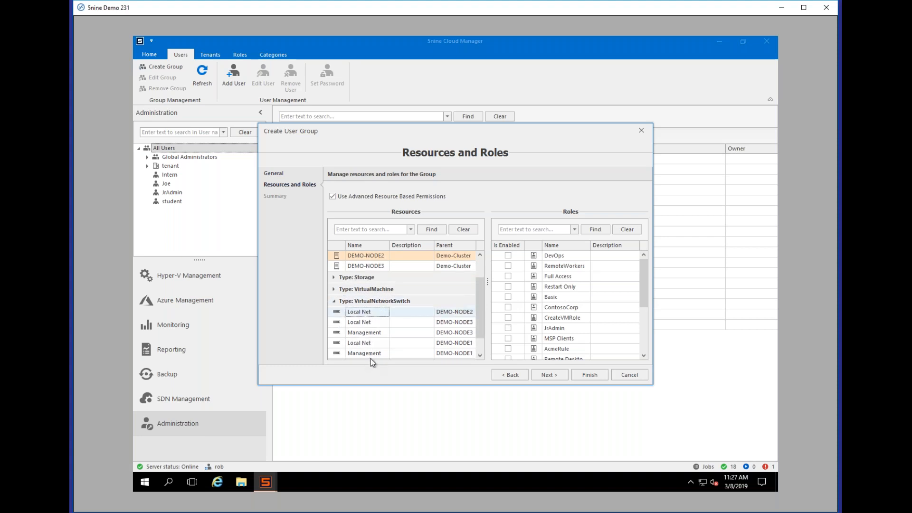
left_click(370, 354, "shift")
left_click(508, 276)
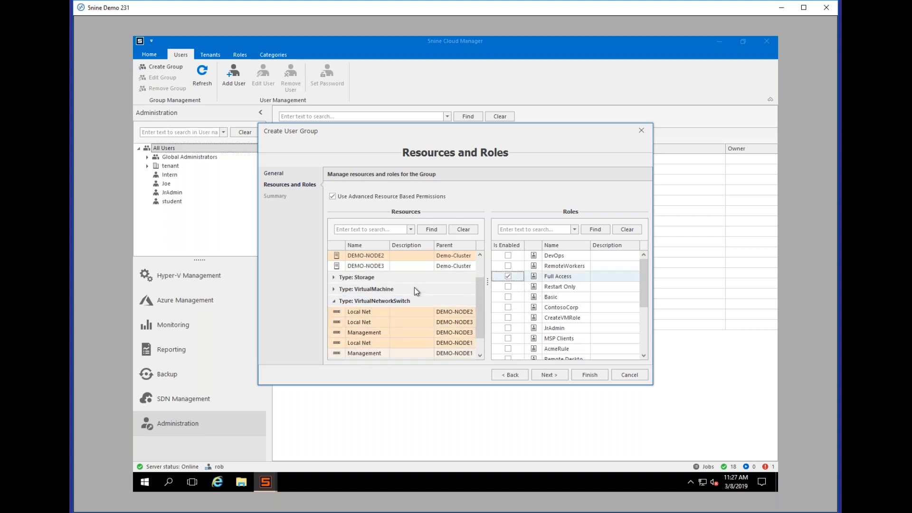
Step: Expand the storage resources, widen the resource names, and finish creating the group
left_click(342, 291)
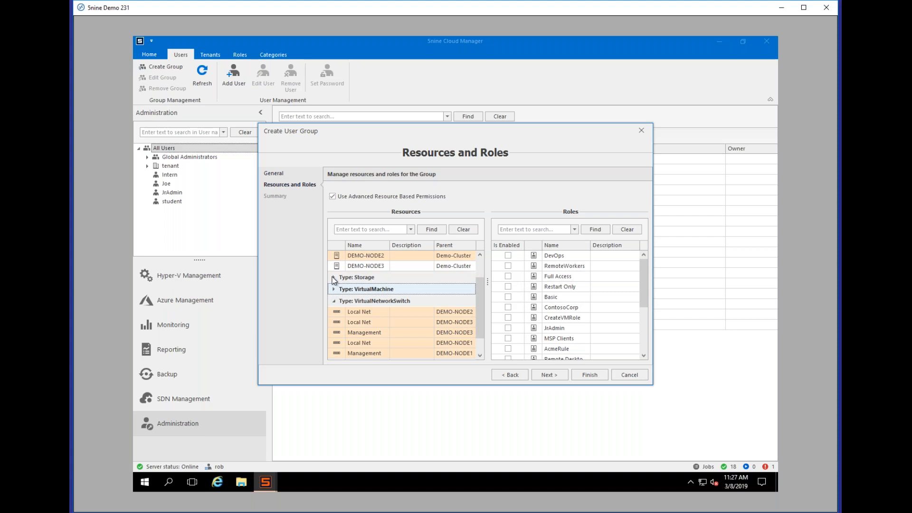
left_click(333, 277)
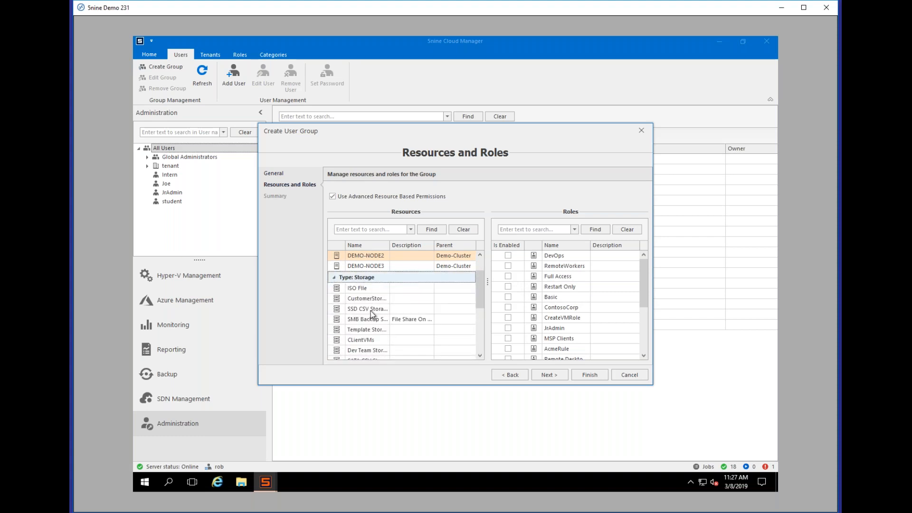
left_click_drag(390, 246, 413, 248)
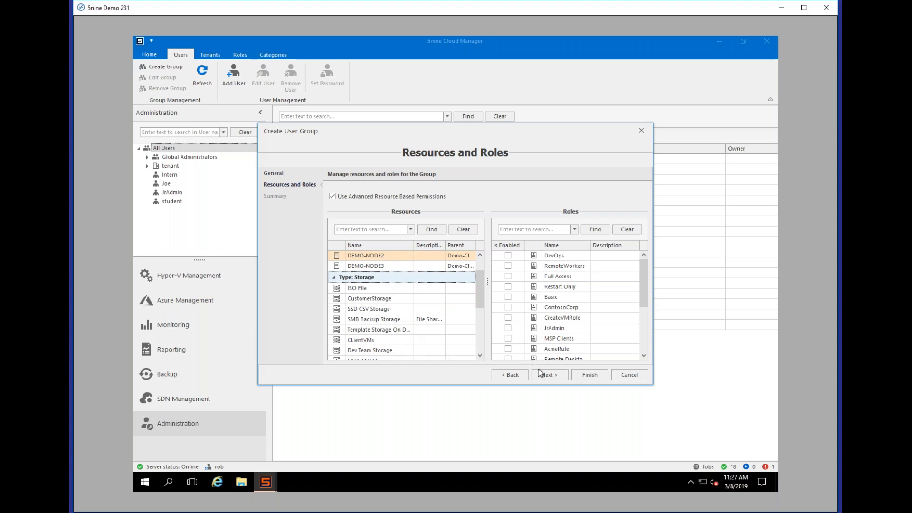
left_click(592, 376)
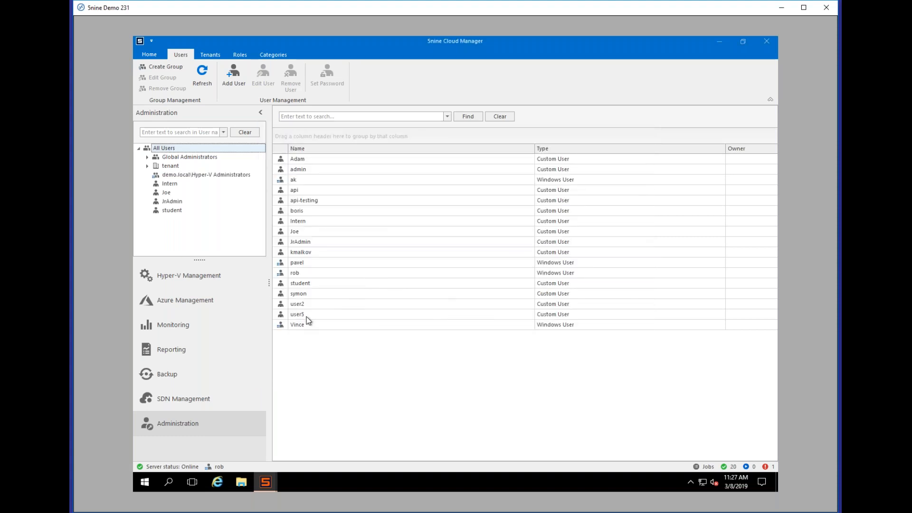
Step: Open the SSD CSV Storage datastore under CSV in the Datastore view
left_click(211, 283)
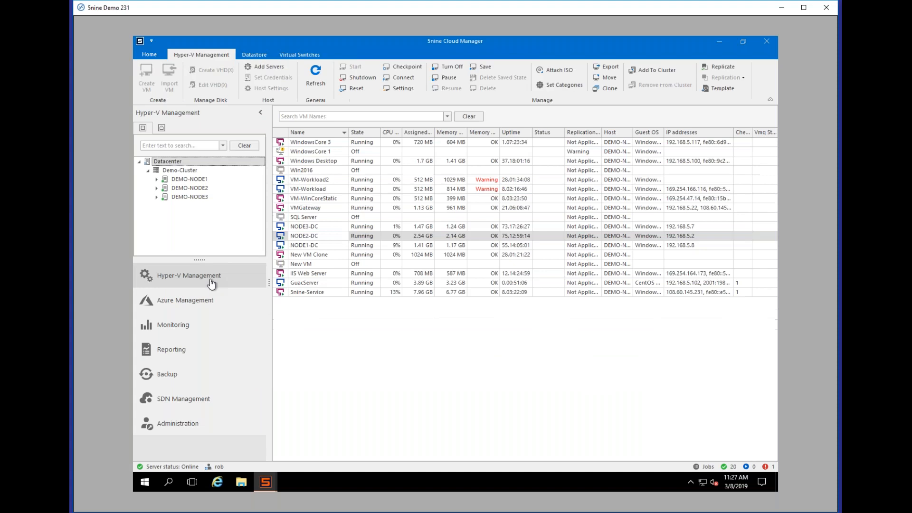
left_click(254, 54)
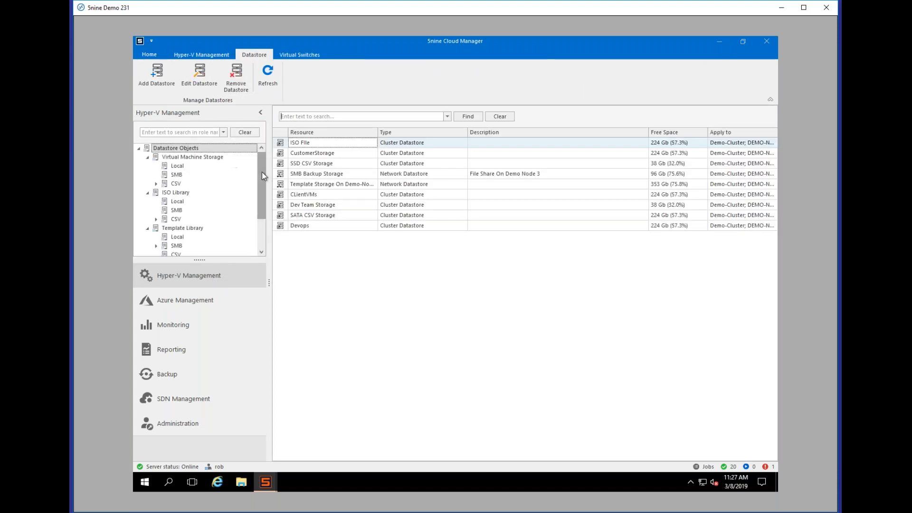
left_click(177, 186)
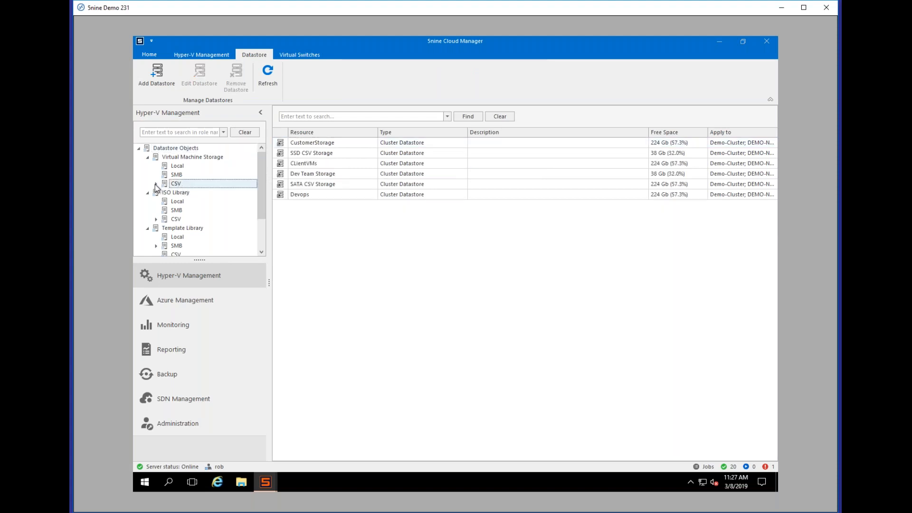
left_click(157, 185)
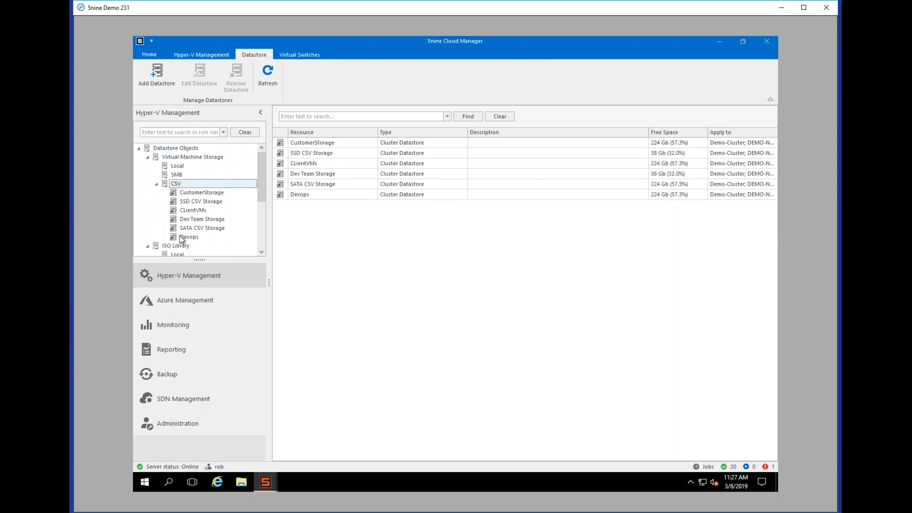
left_click(209, 201)
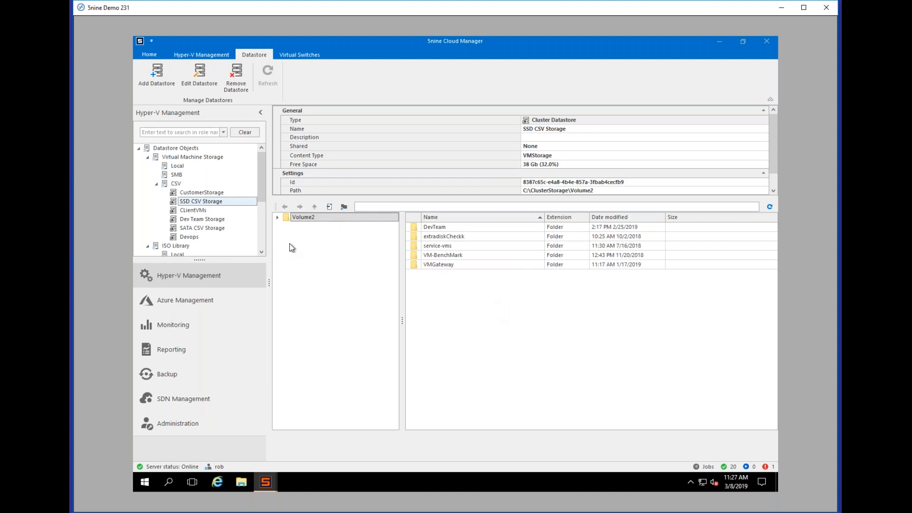
Step: Create and open a DevTeam2 folder in Volume2, then begin adding a new datastore
right_click(432, 299)
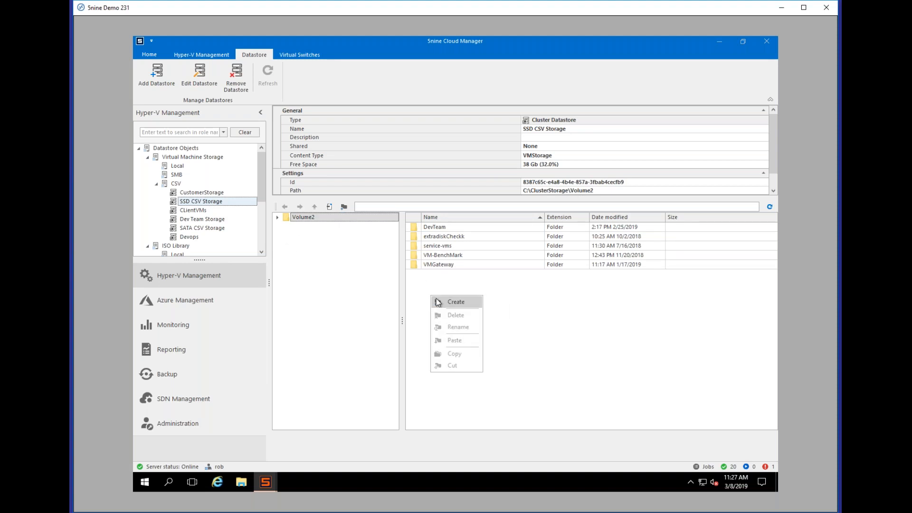
left_click(437, 302)
type("DevTeam")
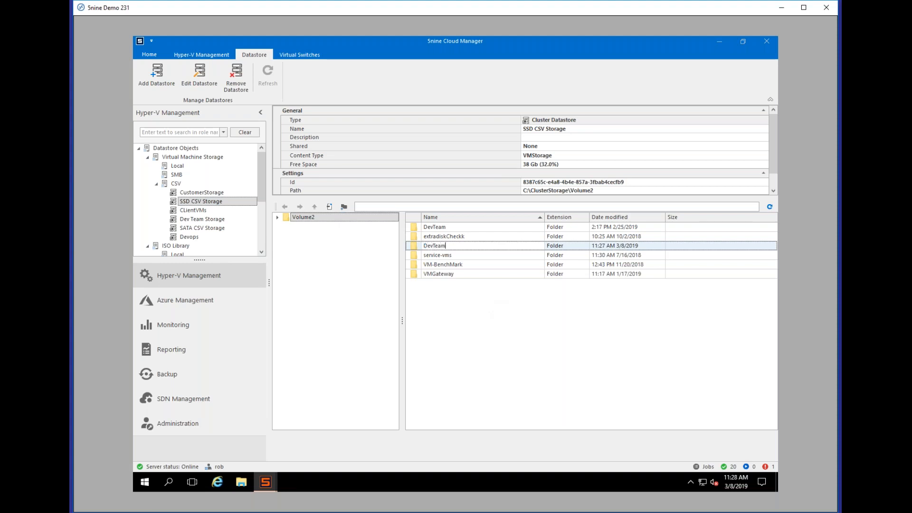
type("2")
left_click(443, 298)
double_click(437, 236)
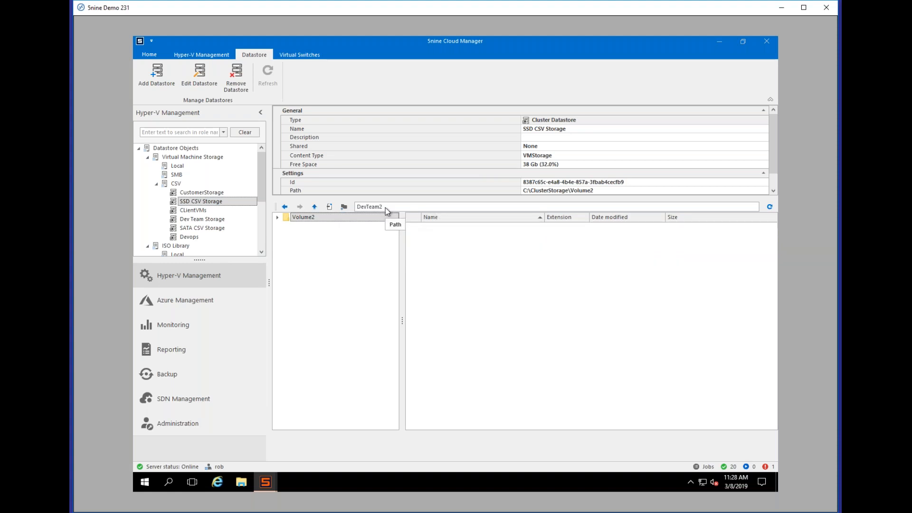
left_click(176, 184)
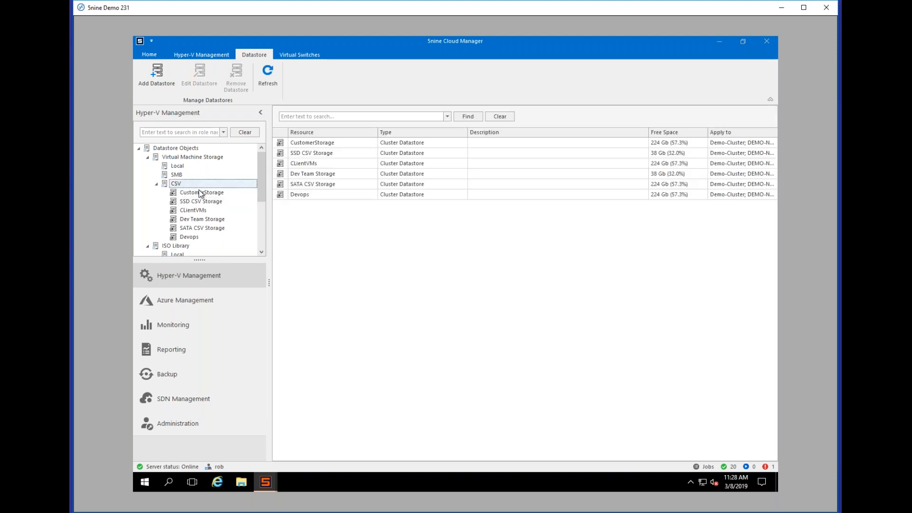
left_click(167, 80)
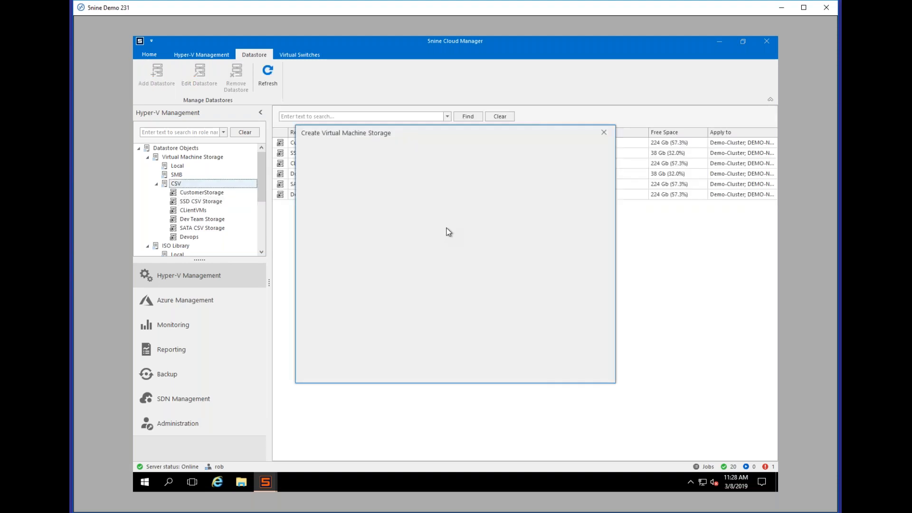
Step: Create the 'Devs STore' datastore on Demo-Cluster at C:\ClusterStorage\Volume2\DevTeam2
type("Dev")
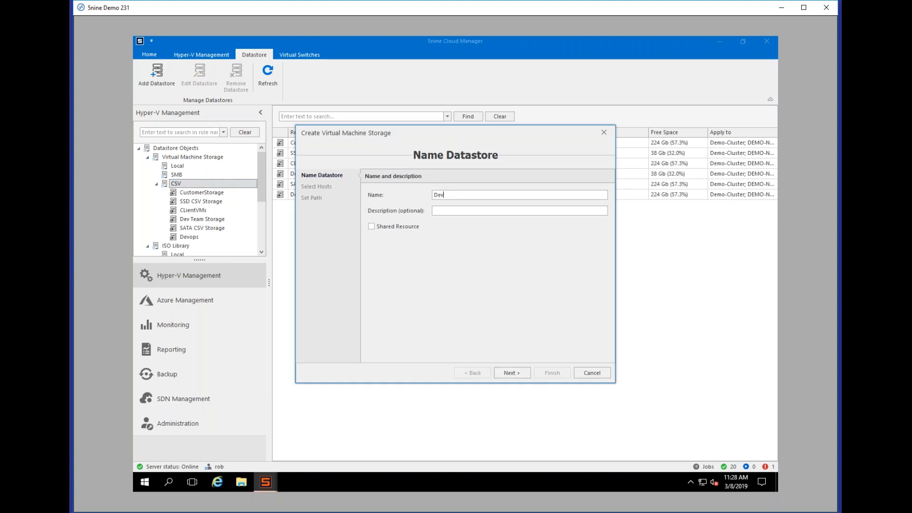
type("s STore")
left_click(508, 371)
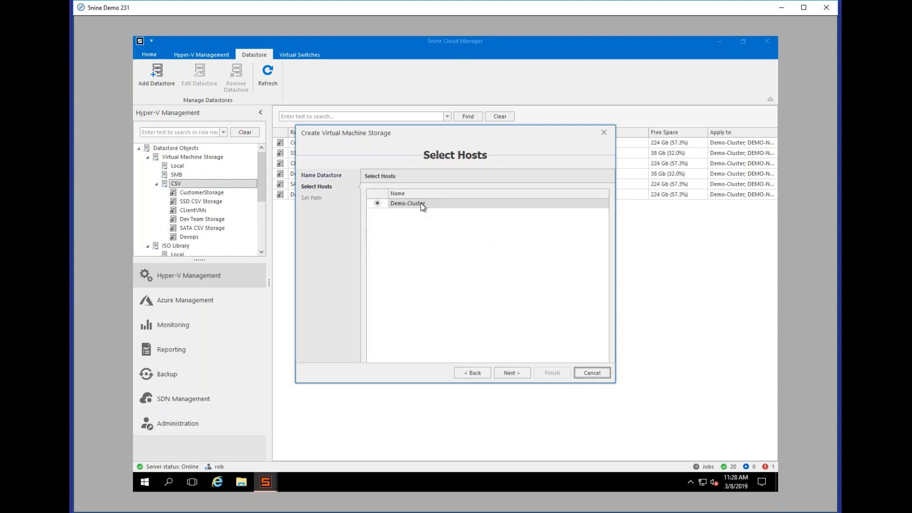
left_click(512, 372)
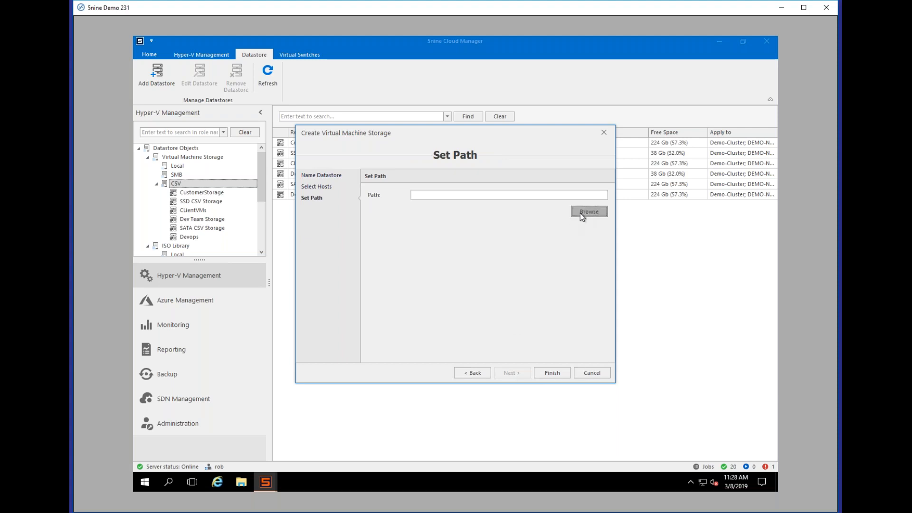
left_click(582, 216)
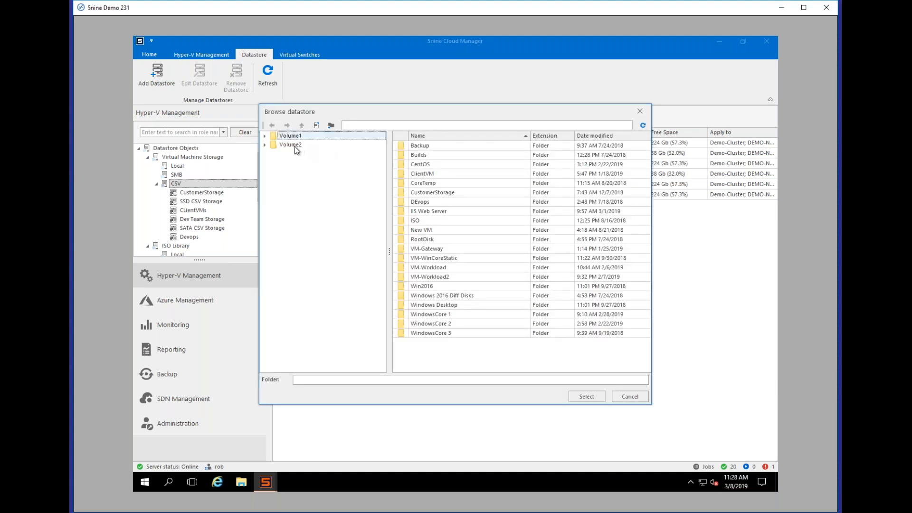
left_click(296, 147)
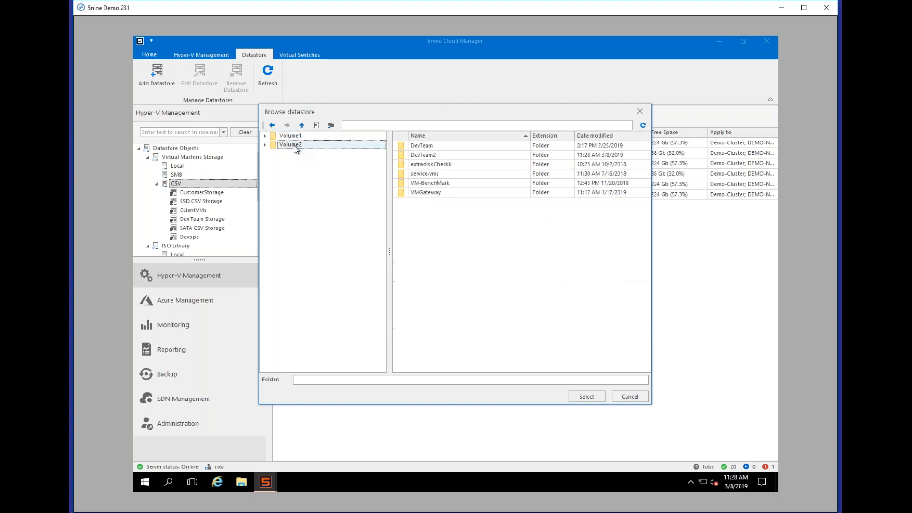
double_click(416, 157)
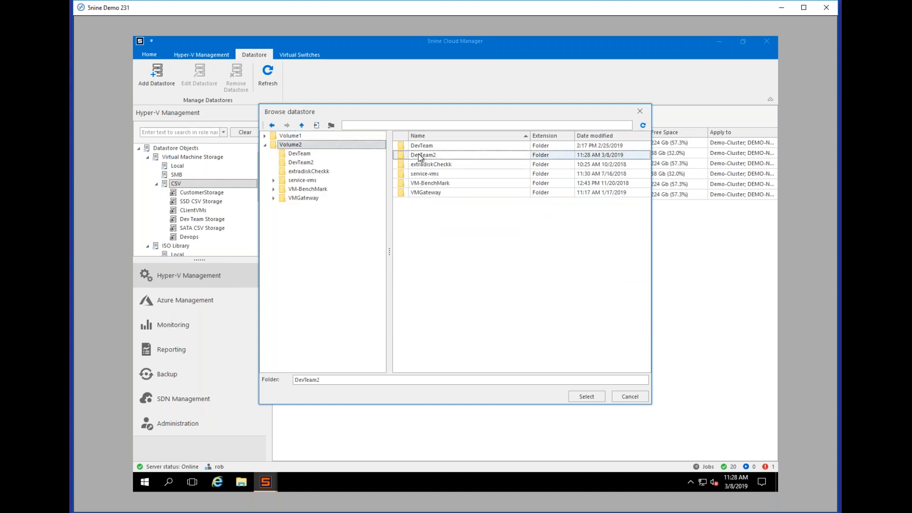
left_click(584, 397)
left_click(542, 373)
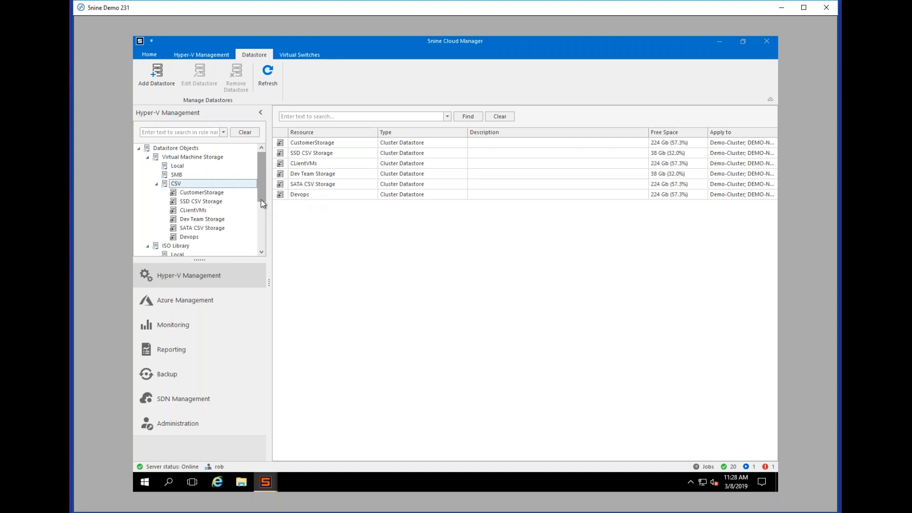
Step: Check the DevTeam2 folder in SSD CSV Storage, then browse the ISO Library CSV datastores
left_click(209, 200)
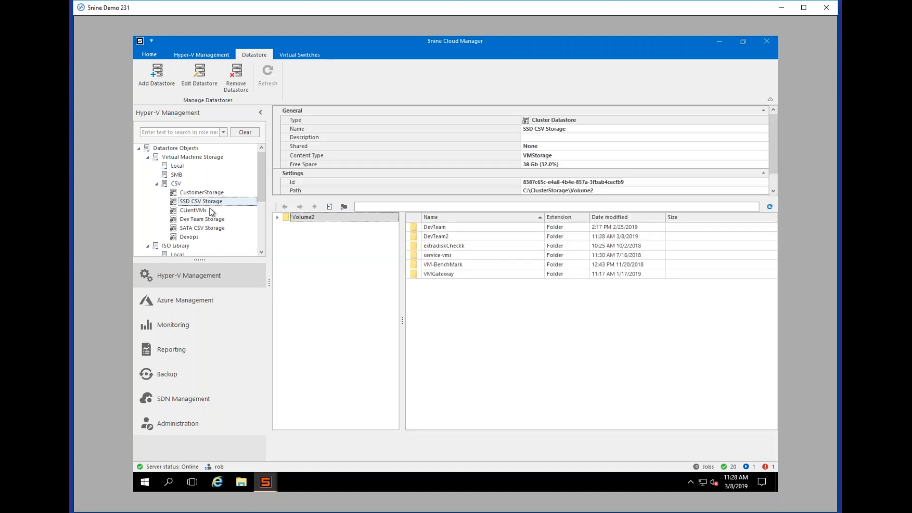
left_click(431, 239)
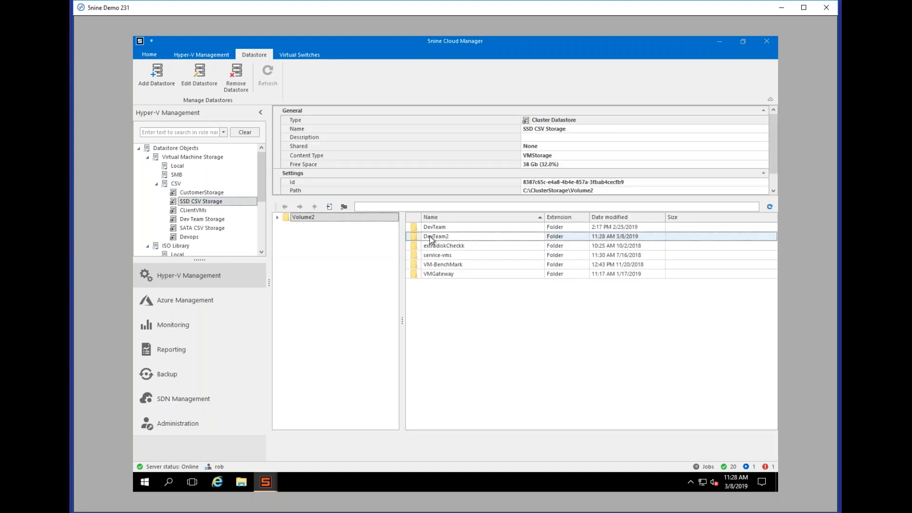
double_click(433, 238)
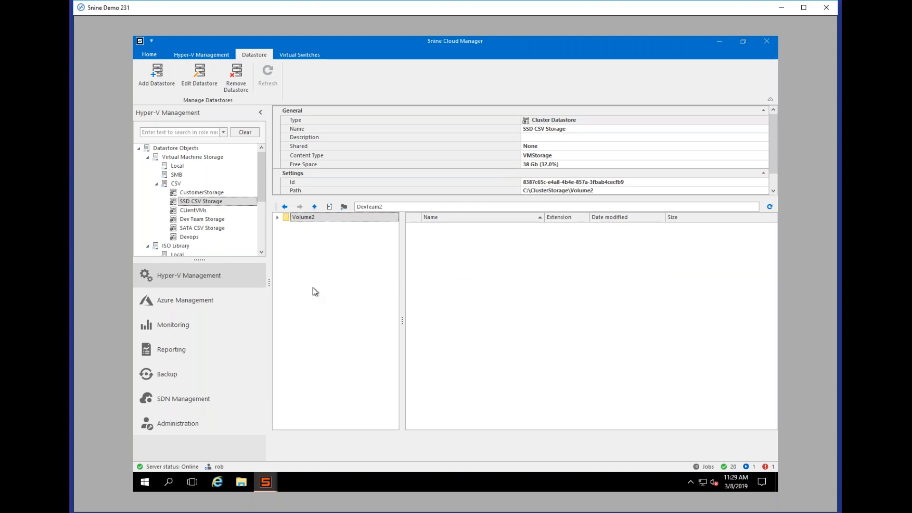
left_click(156, 184)
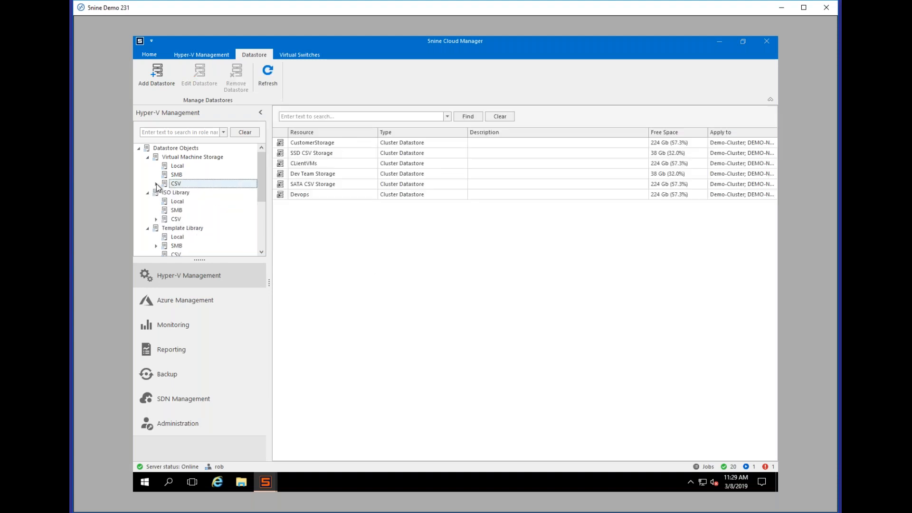
left_click(175, 219)
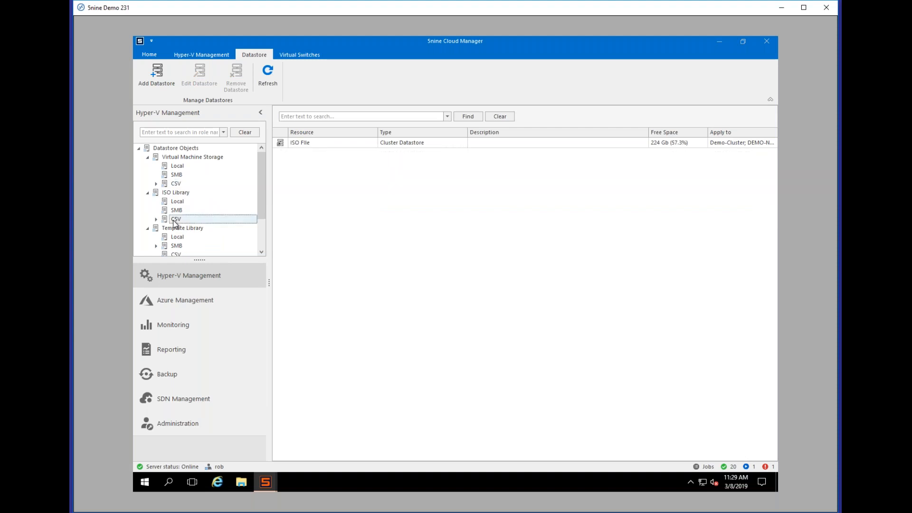
left_click(156, 220)
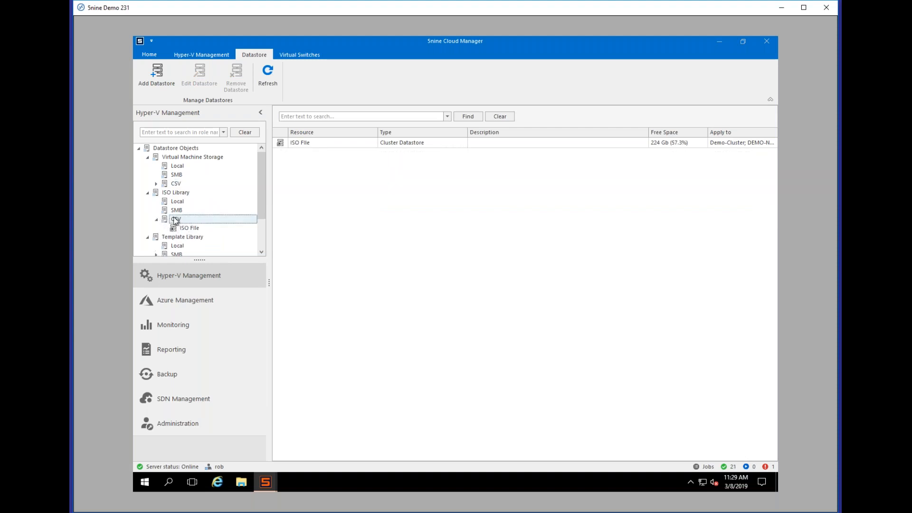
left_click_drag(259, 209, 260, 240)
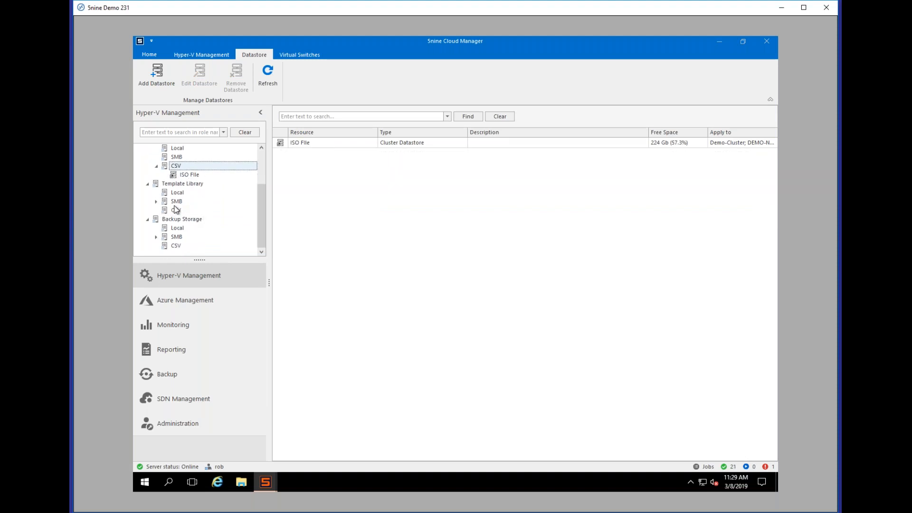
Step: Create a DevTeam folder in Template Storage On Demo-Node3 and bring up Template Library actions
double_click(176, 202)
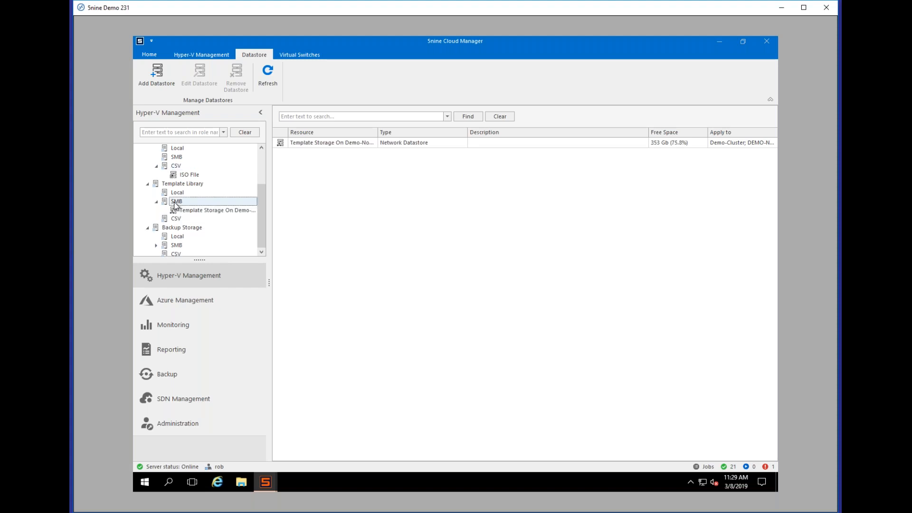
left_click(212, 211)
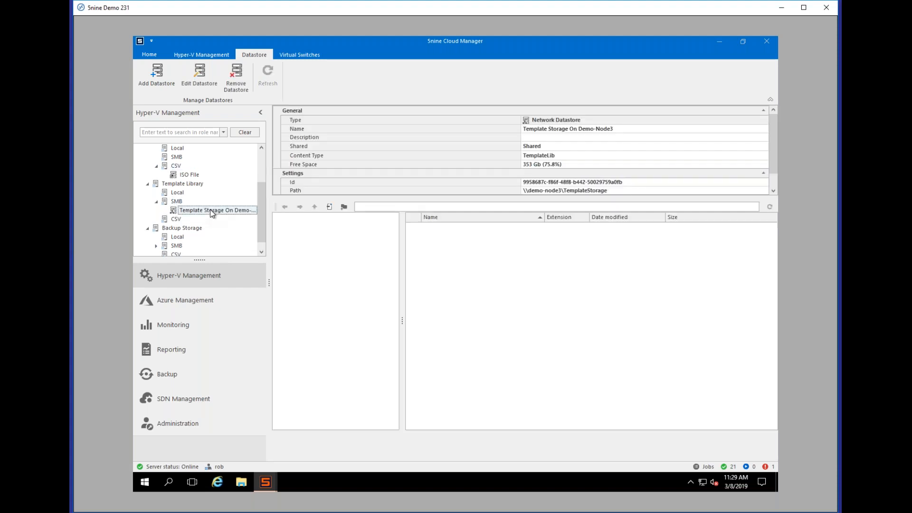
left_click(596, 191)
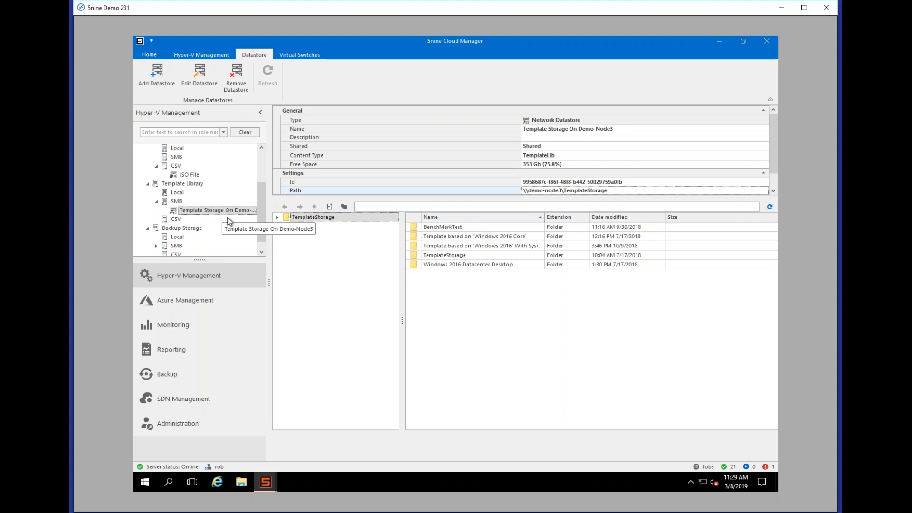
right_click(436, 302)
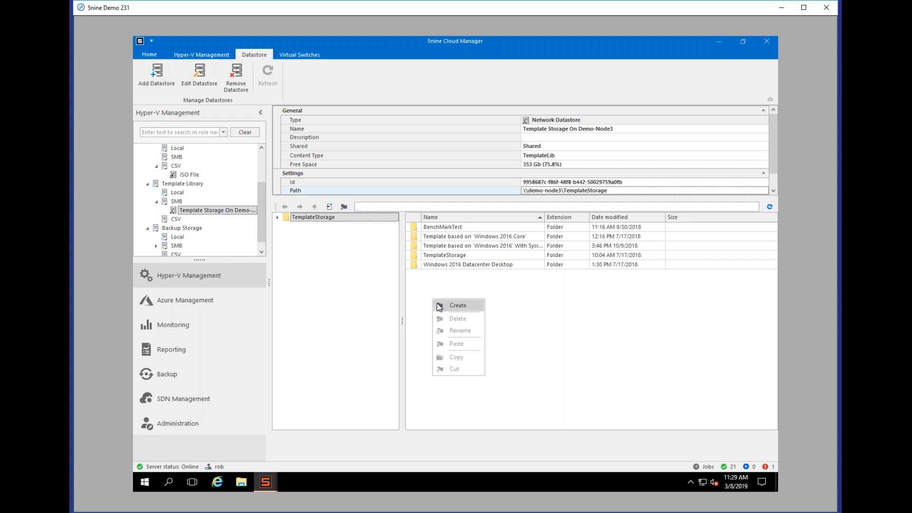
left_click(447, 305)
type("DevTeam")
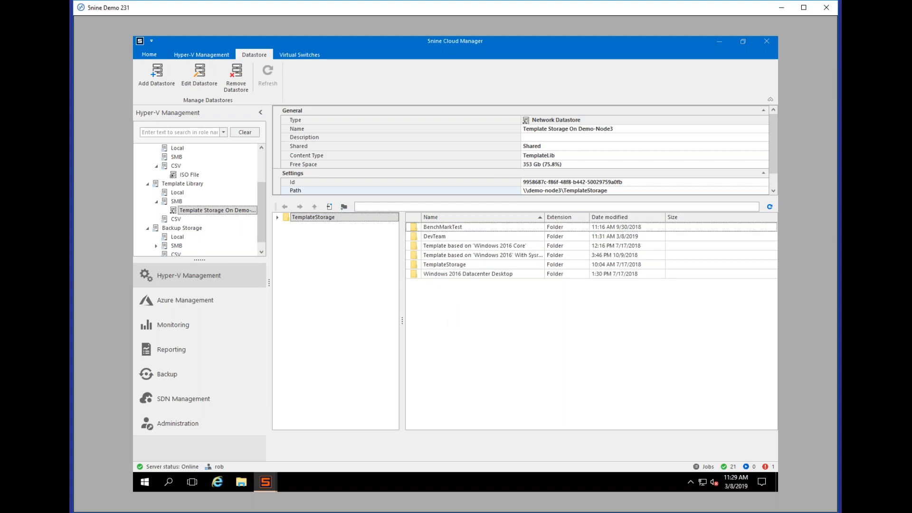
right_click(210, 214)
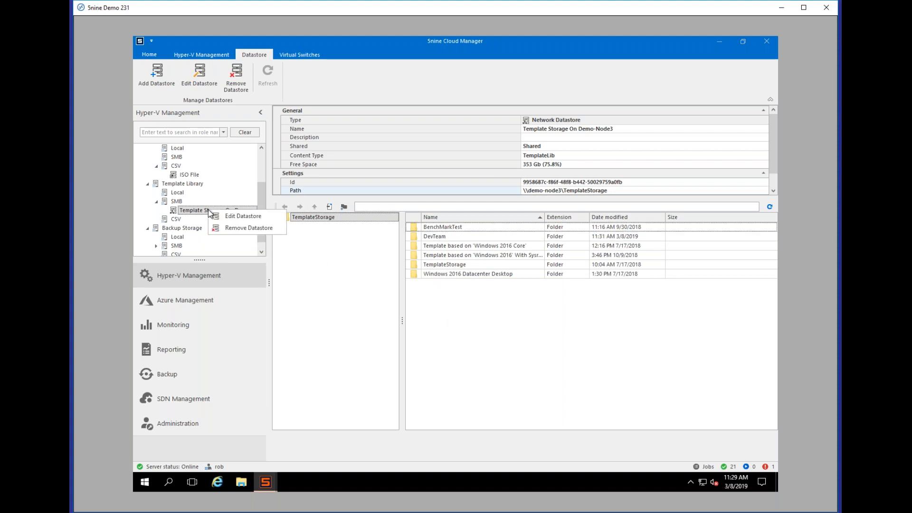
right_click(173, 185)
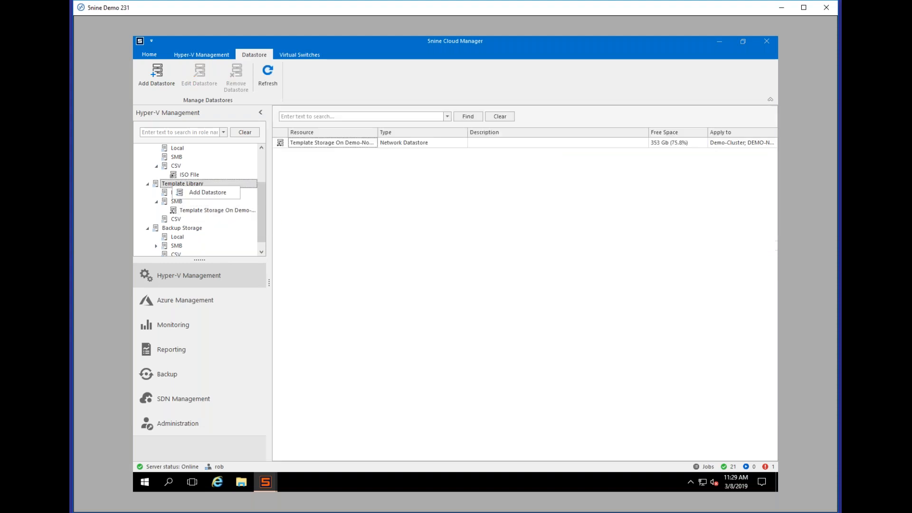
Step: Name a new Template Library datastore DevTemplates and make it a network share (SMB)
left_click(191, 192)
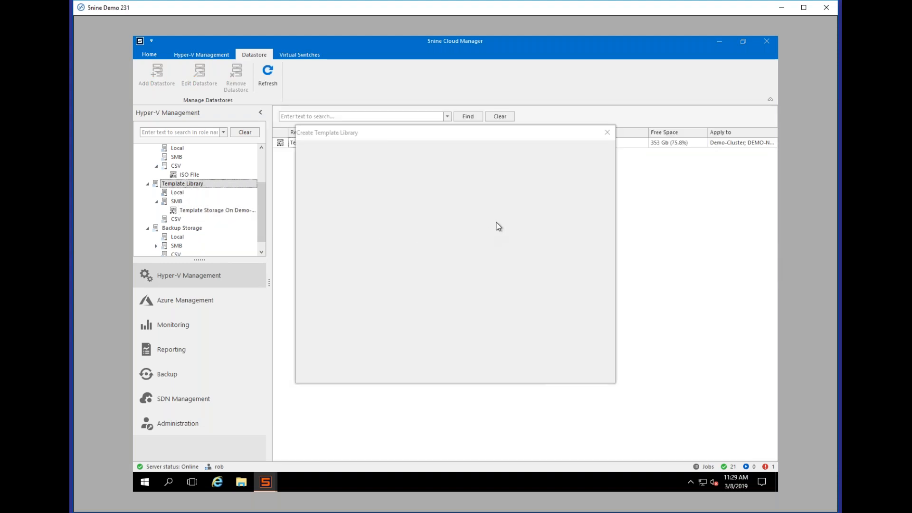
left_click(487, 195)
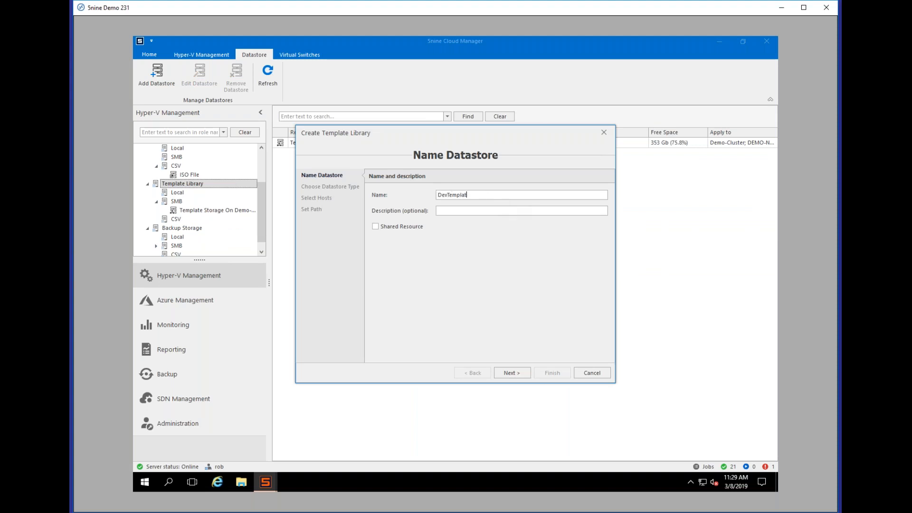
left_click(509, 372)
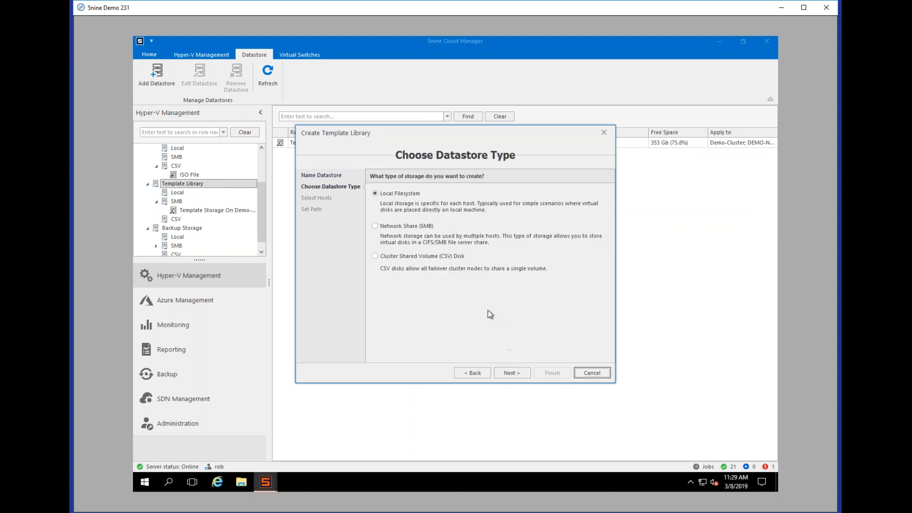
left_click(407, 227)
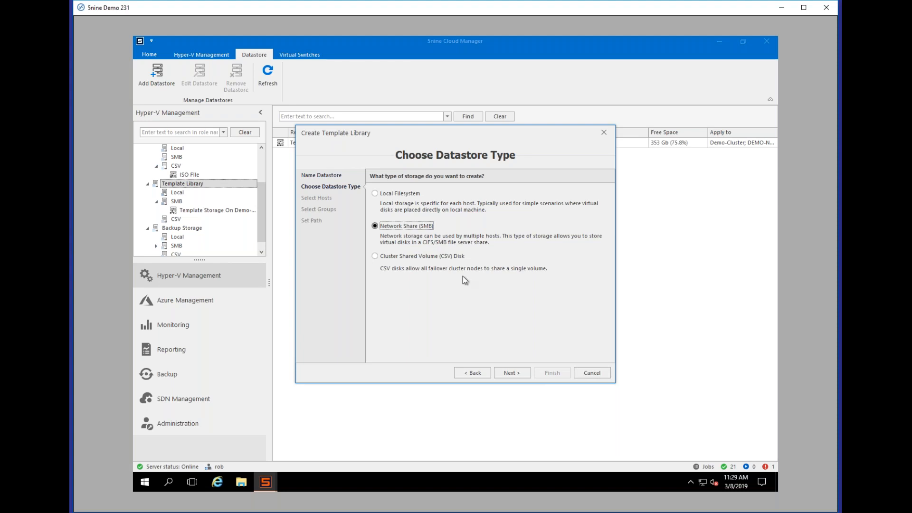
left_click(514, 376)
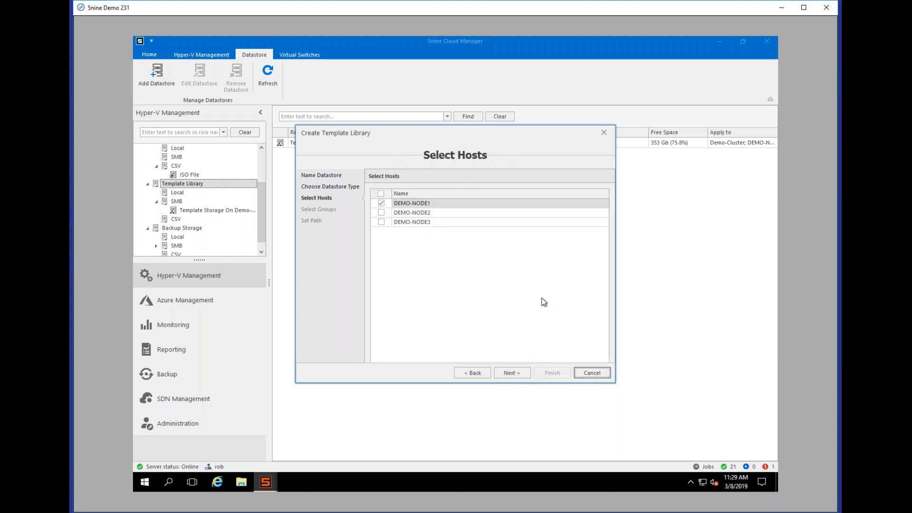
Step: Add hosts DEMO-NODE2 and DEMO-NODE3, set path \\demo-node3\template, and finish
left_click(382, 224)
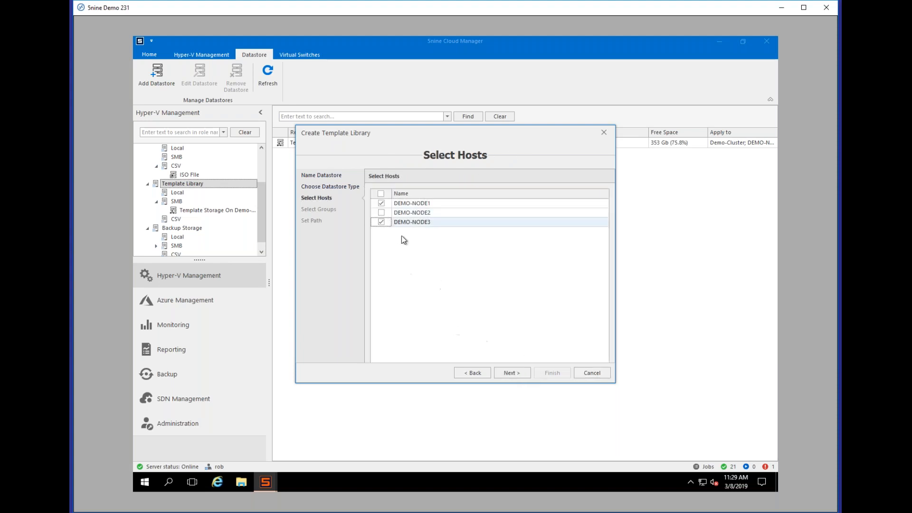
left_click(382, 213)
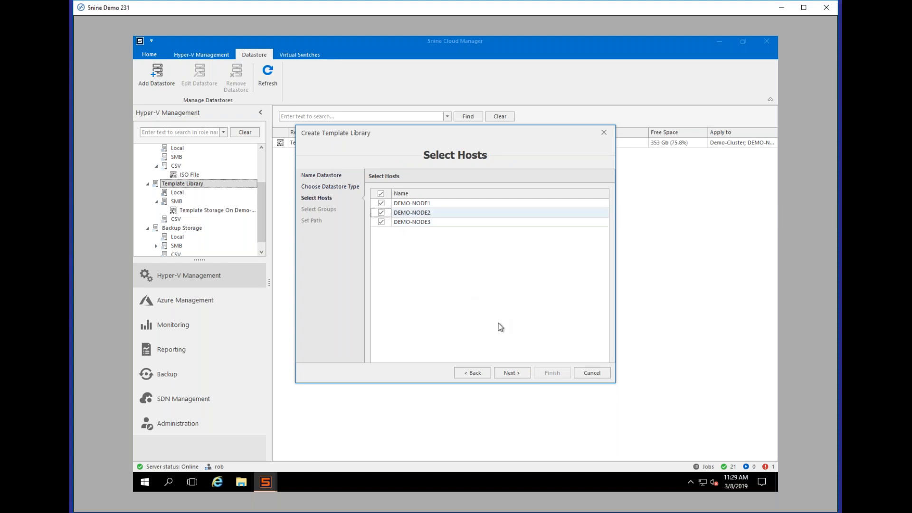
left_click(512, 373)
left_click(512, 373)
left_click(454, 195)
type("\\\\demo-node3\\templateStorage")
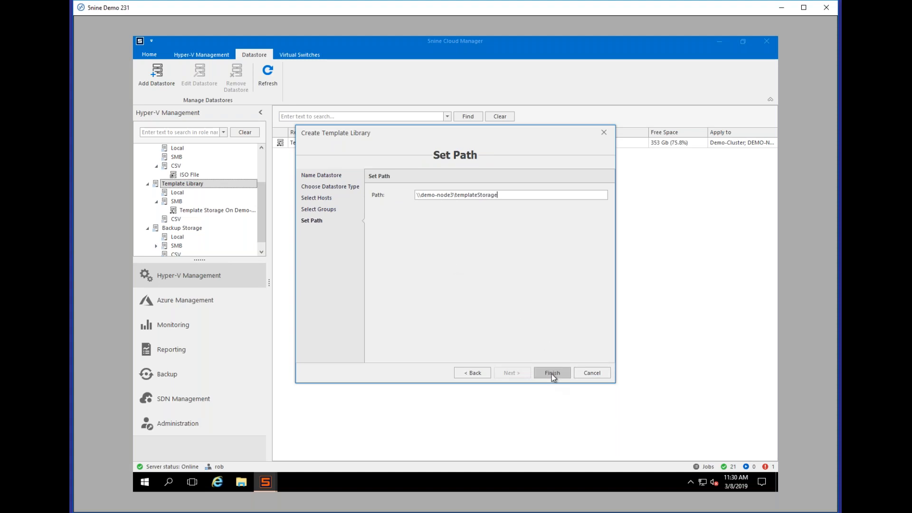
left_click(552, 373)
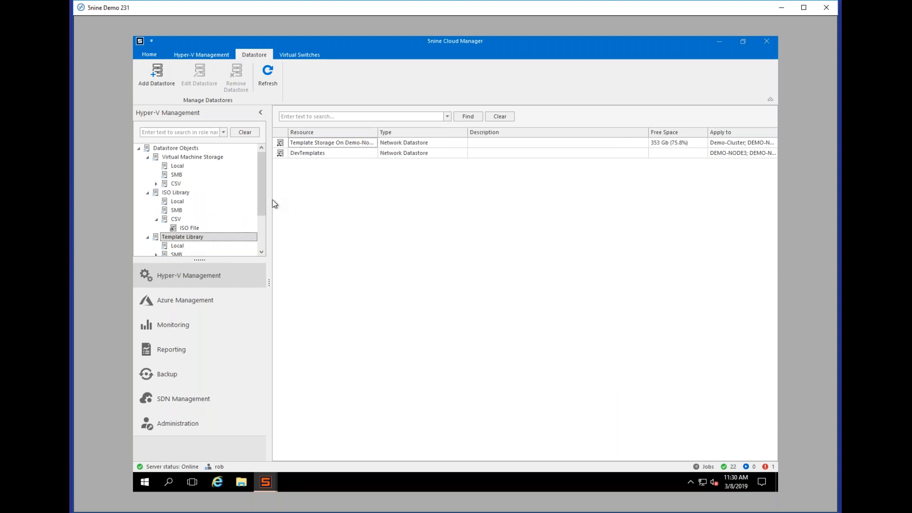
Step: Copy BenchMarkTest in Template Storage On Demo-Node3 and paste it inside the DevTeam folder
scroll(262, 212, "down", 2)
double_click(175, 219)
left_click(208, 228)
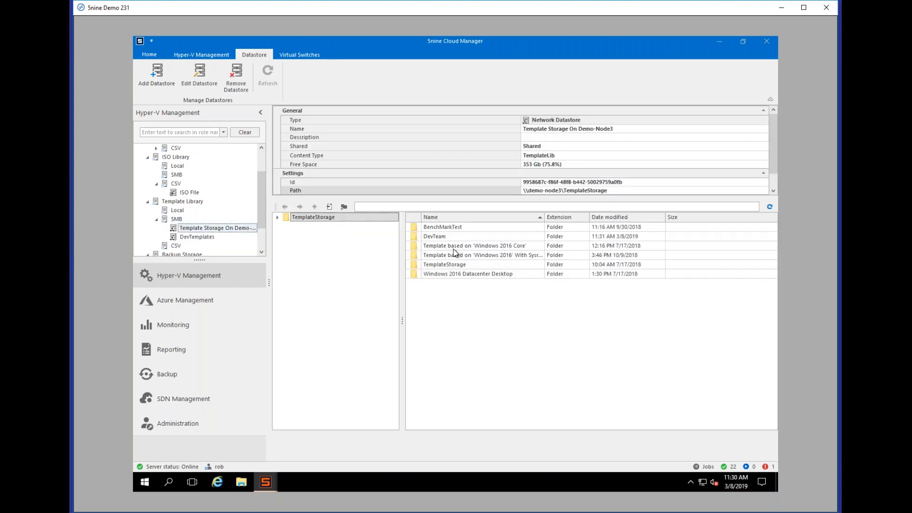
left_click(452, 228)
right_click(452, 229)
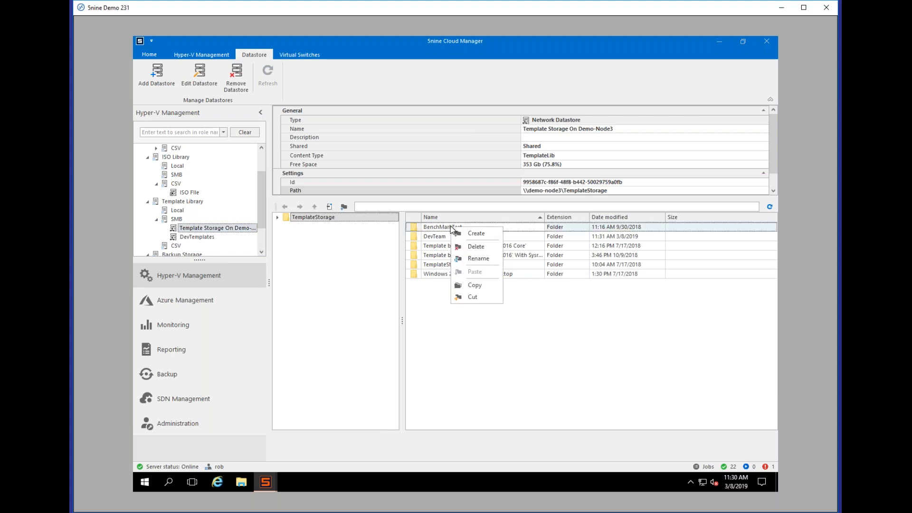
left_click(475, 287)
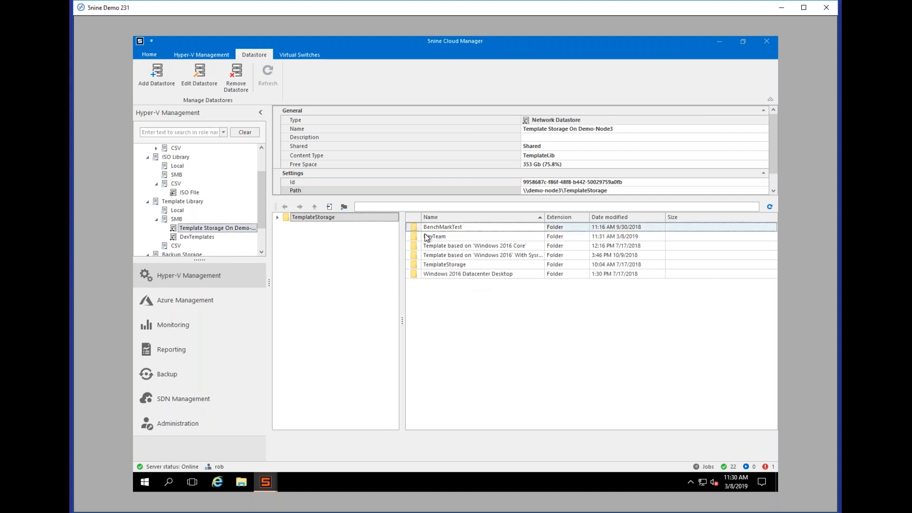
double_click(427, 237)
right_click(438, 246)
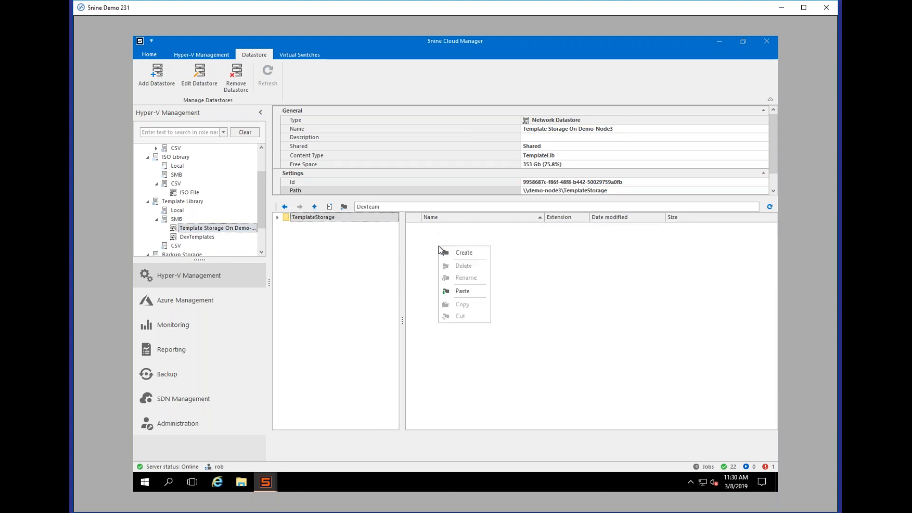
left_click(460, 295)
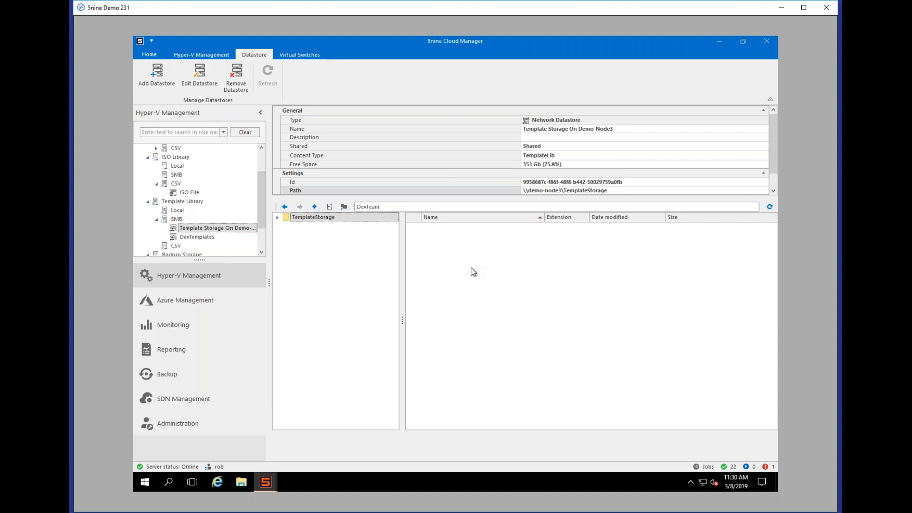
left_click(192, 427)
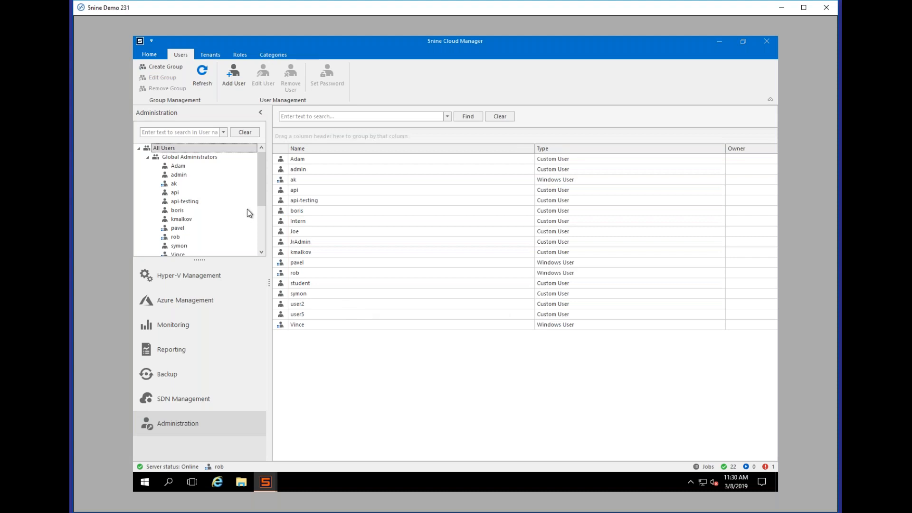
Step: Edit the Hyper-V Administrators group and go to its Resources and Roles page
left_click_drag(261, 196, 265, 243)
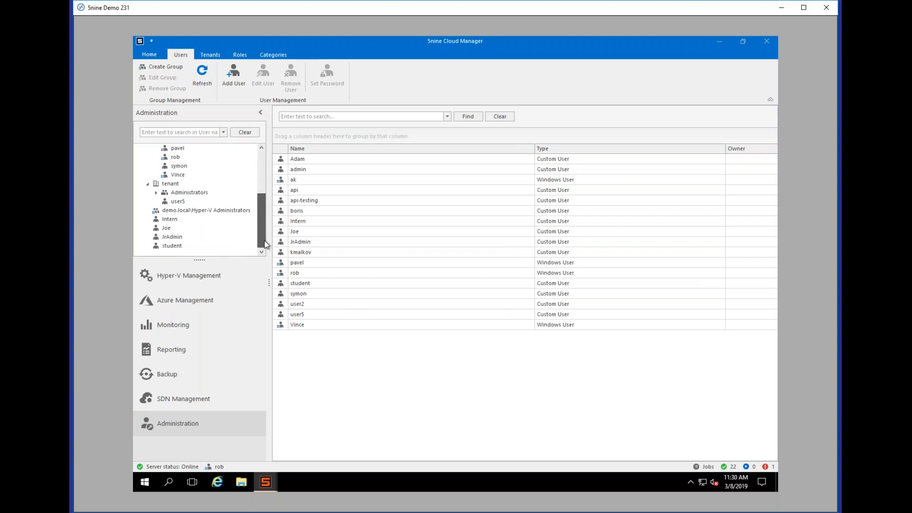
left_click(193, 211)
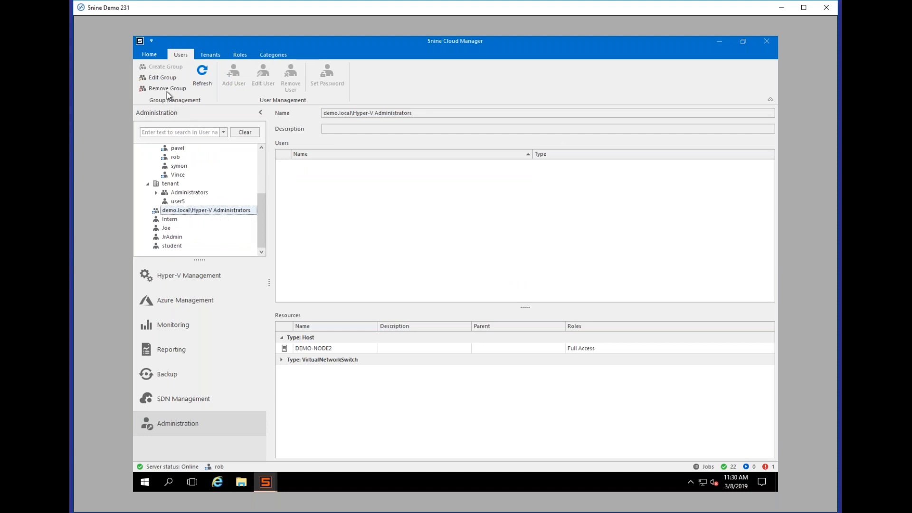
left_click(162, 77)
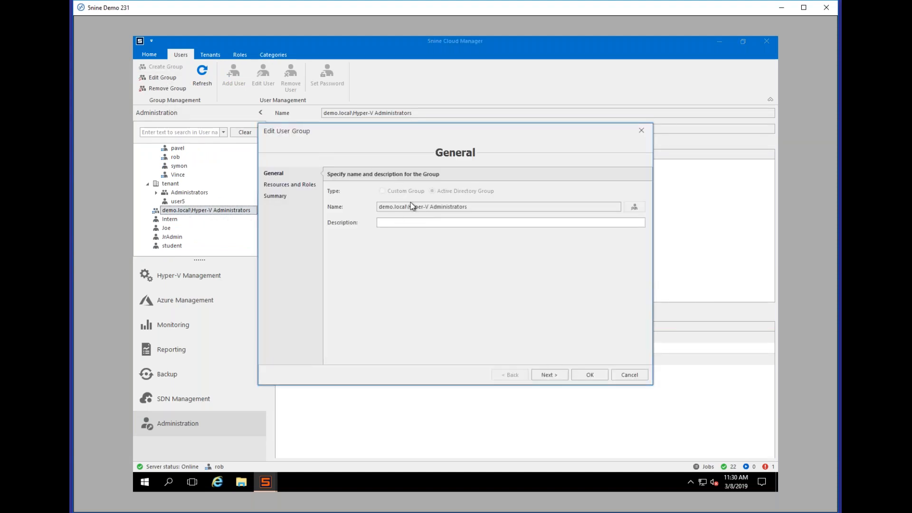
left_click(548, 374)
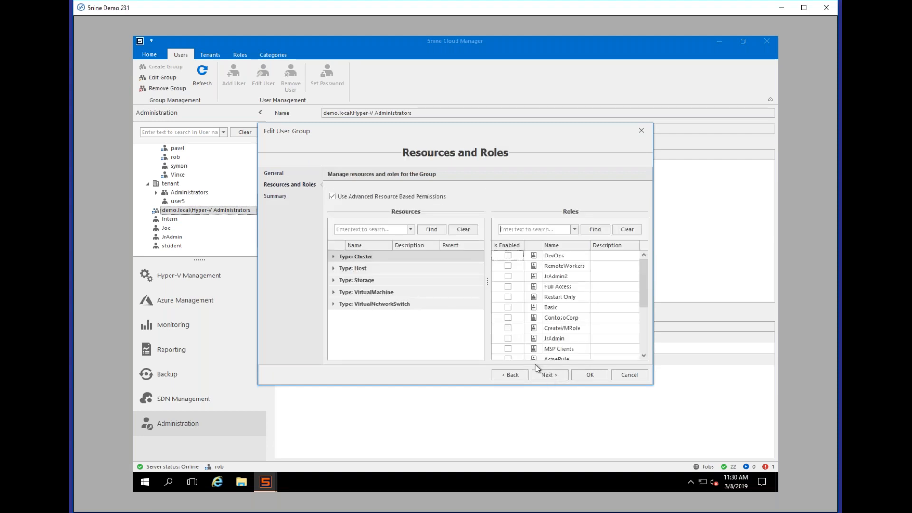
Step: Expand the host and virtual switch resources and review DEMO-NODE1's switch permissions
left_click(333, 268)
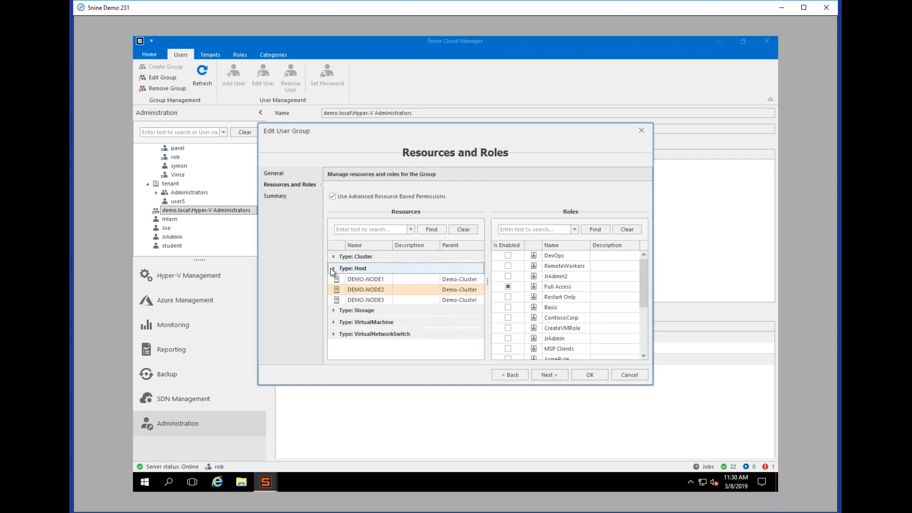
left_click(333, 323)
left_click(334, 325)
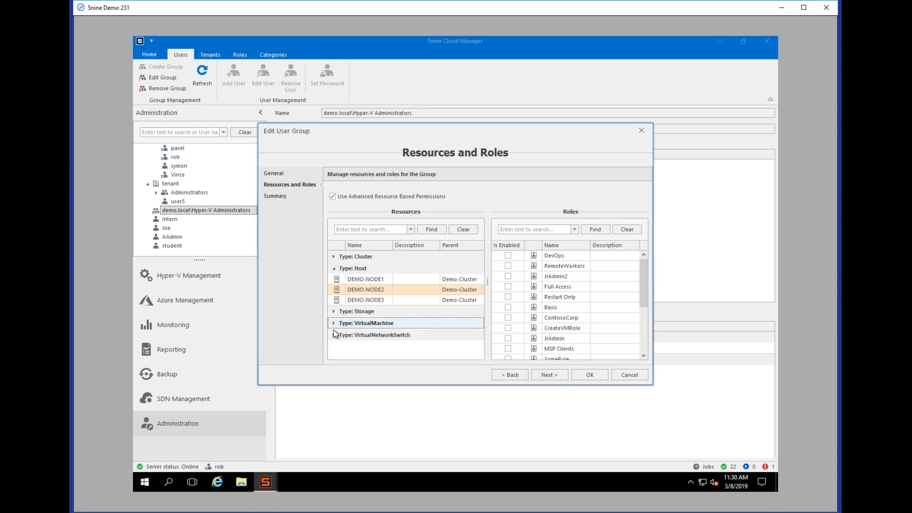
left_click(335, 336)
left_click(334, 336)
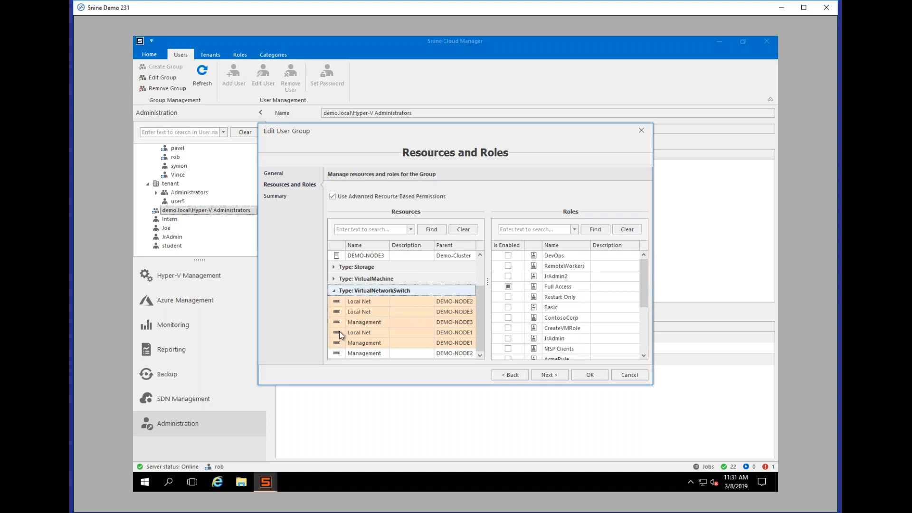
left_click(335, 342)
left_click(338, 332)
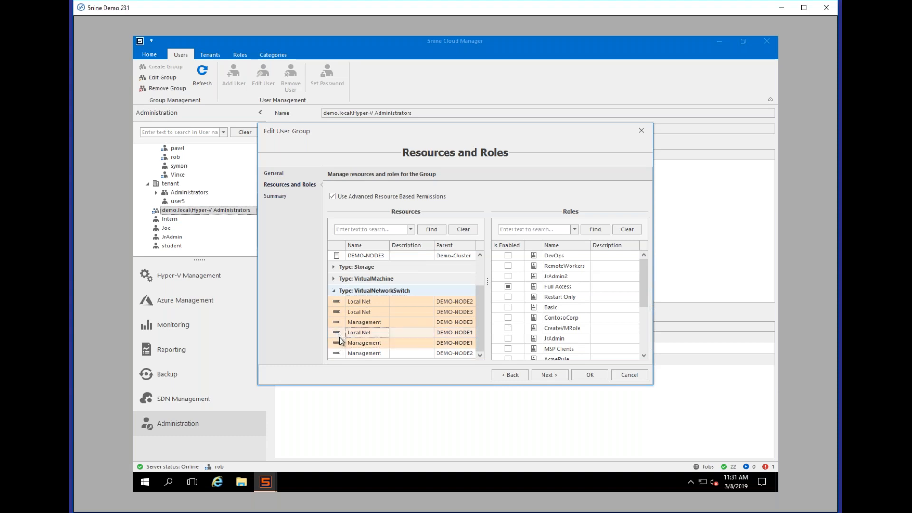
left_click(507, 287)
Step: Grant Full Access on DEMO-NODE2's Local Net switch and JrAdmin2 on its Management switch
left_click(407, 301)
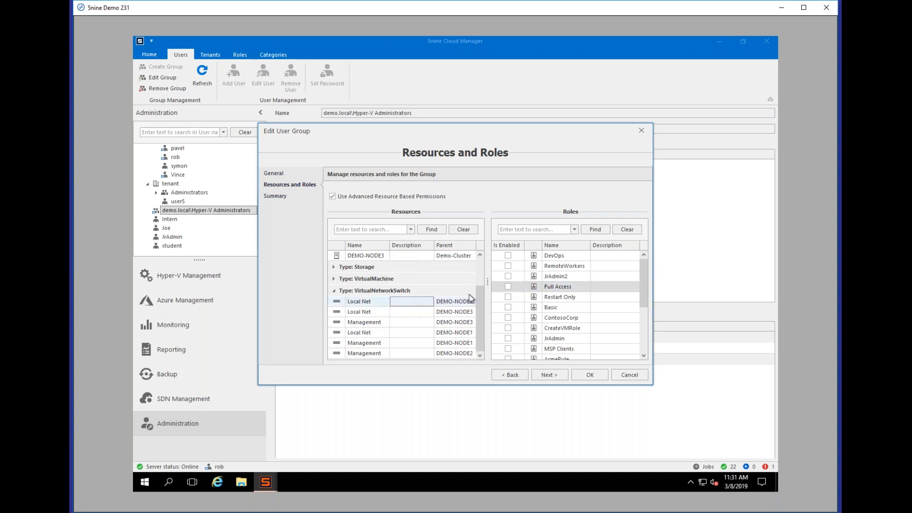
left_click(508, 287)
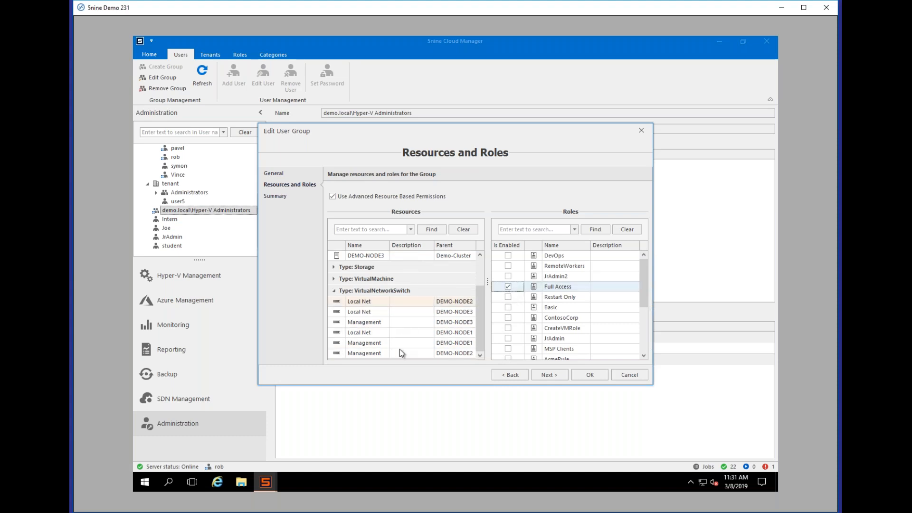
left_click(407, 353)
left_click(508, 287)
left_click(507, 277)
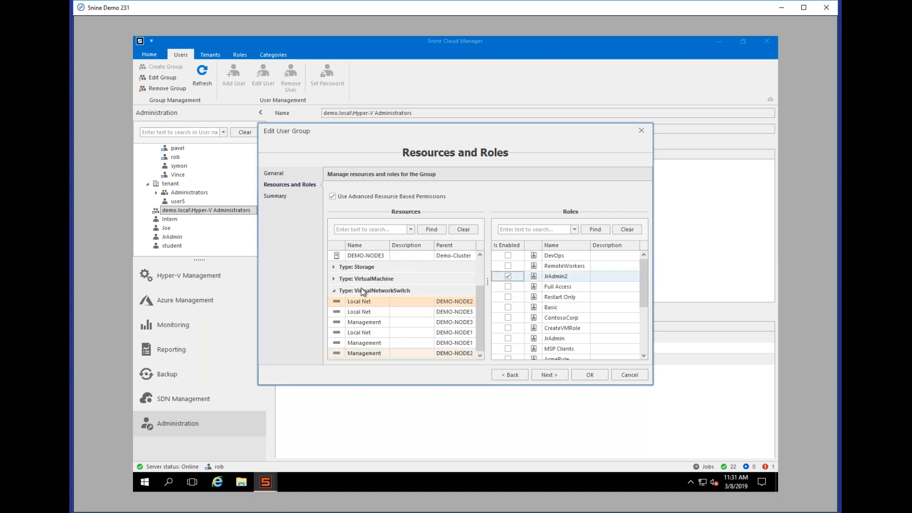
left_click(334, 294)
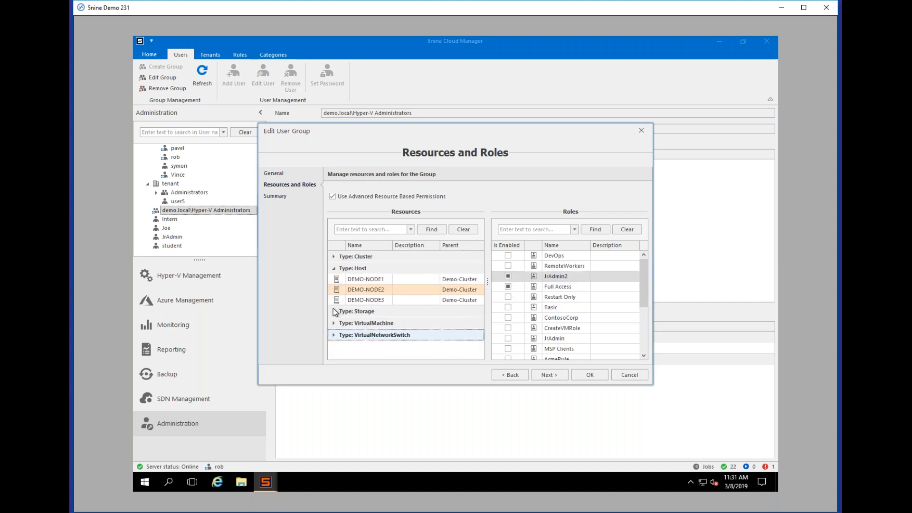
Step: Grant the Full Access role on the DevTemplates datastore
left_click(334, 311)
scroll(386, 323, "down", 1)
scroll(386, 325, "down", 1)
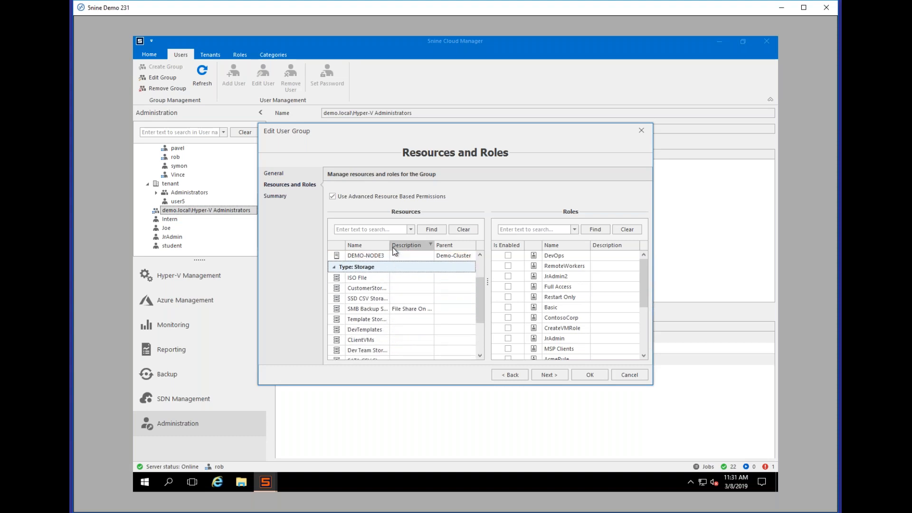
left_click_drag(434, 245, 420, 246)
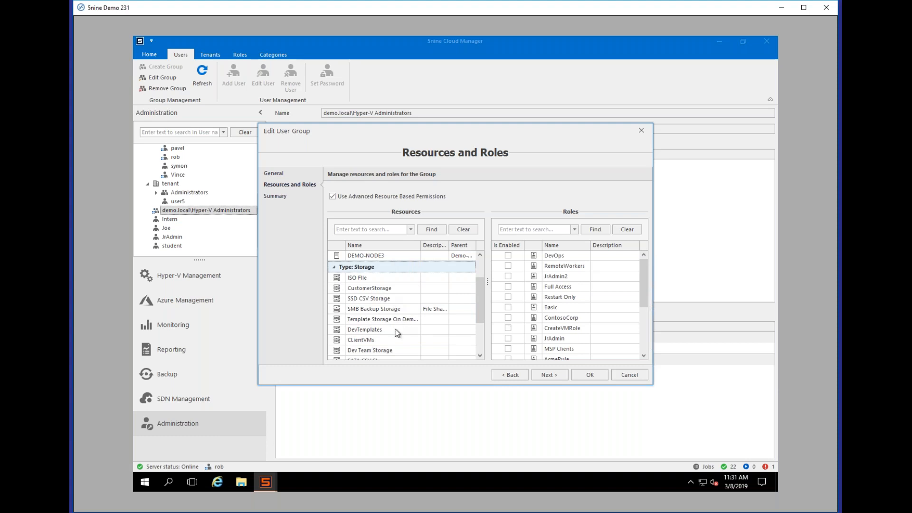
left_click(386, 320)
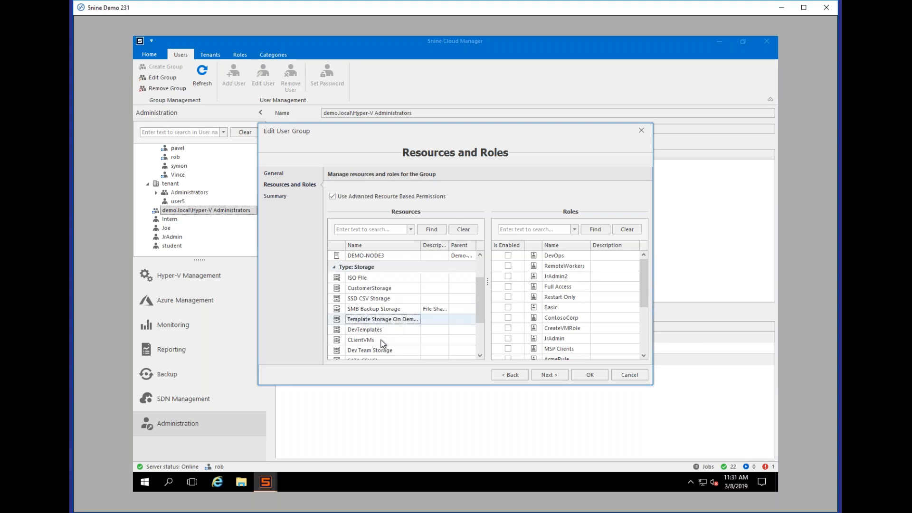
left_click(375, 332)
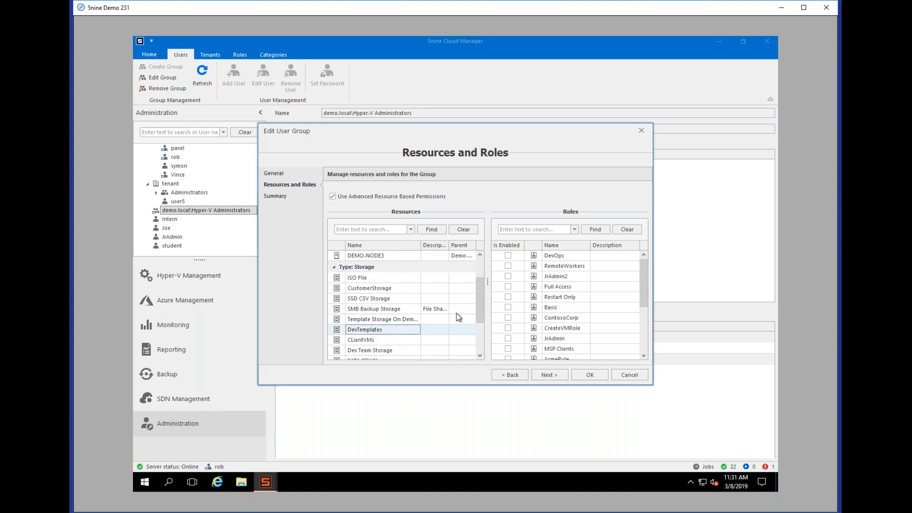
left_click(508, 287)
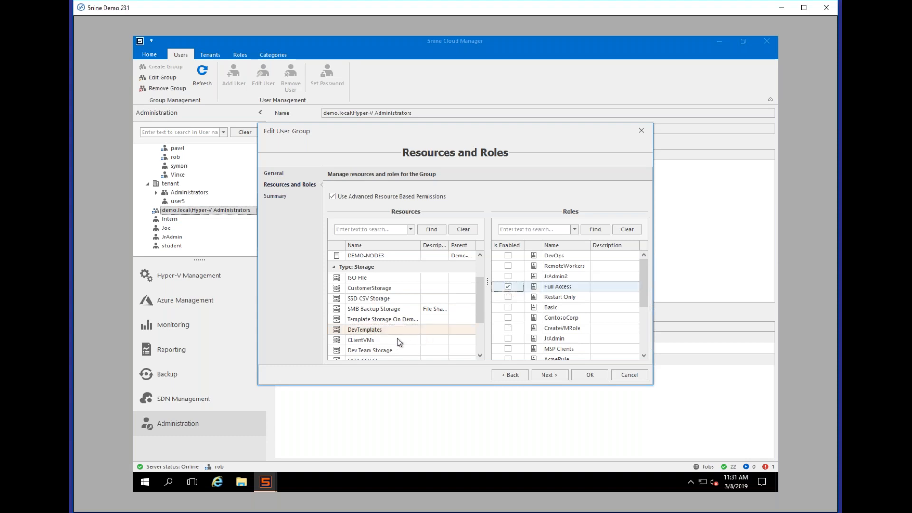
Step: Grant the JrAdmin2 role on the Devs STore datastore
scroll(397, 338, "down", 1)
scroll(409, 335, "down", 2)
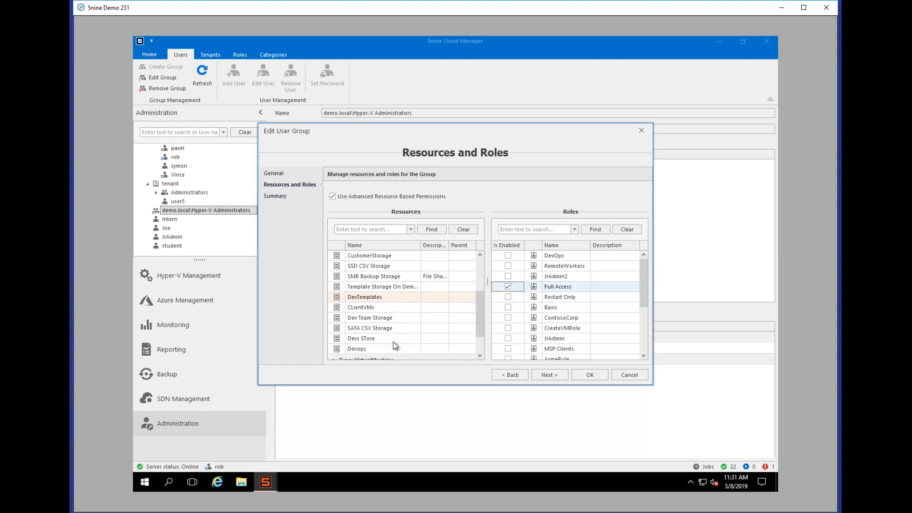
left_click(402, 337)
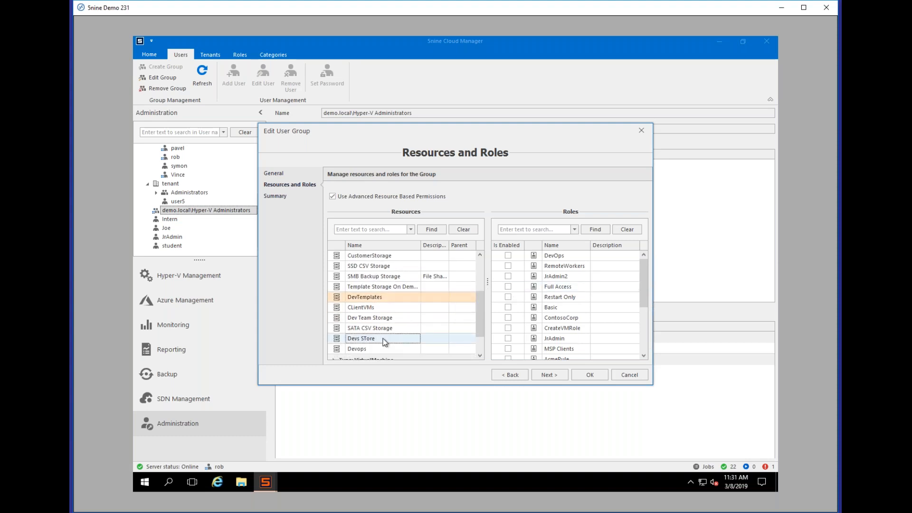
left_click(508, 276)
Step: Select the NODE1-DC virtual machine resource and advance to the Summary
left_click_drag(481, 307, 479, 332)
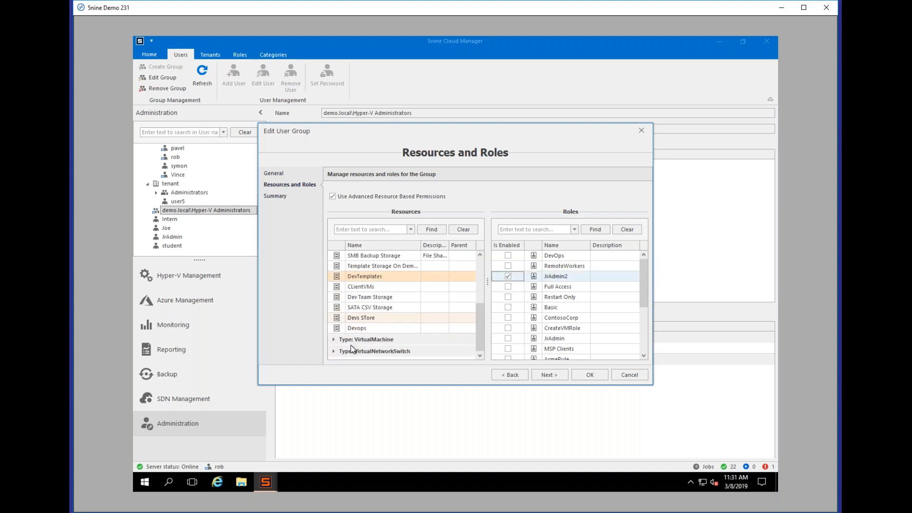
left_click(334, 340)
scroll(350, 344, "down", 2)
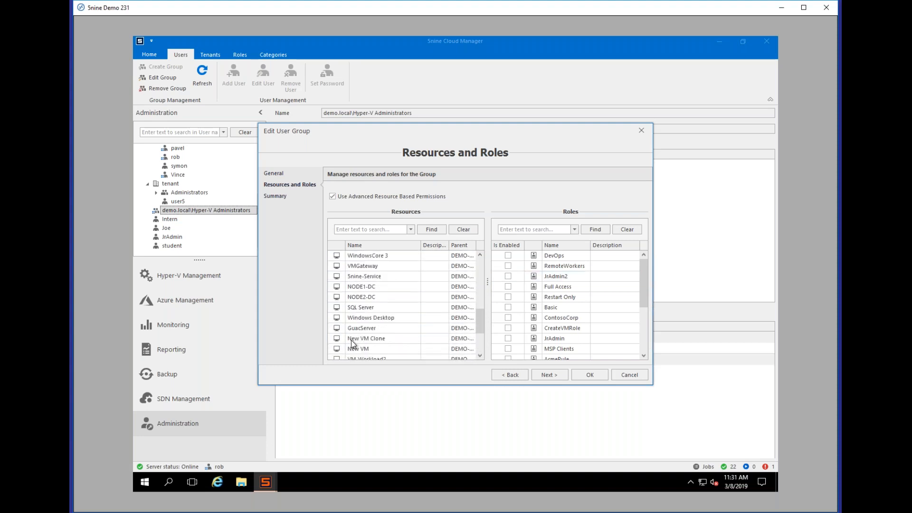
left_click(369, 260)
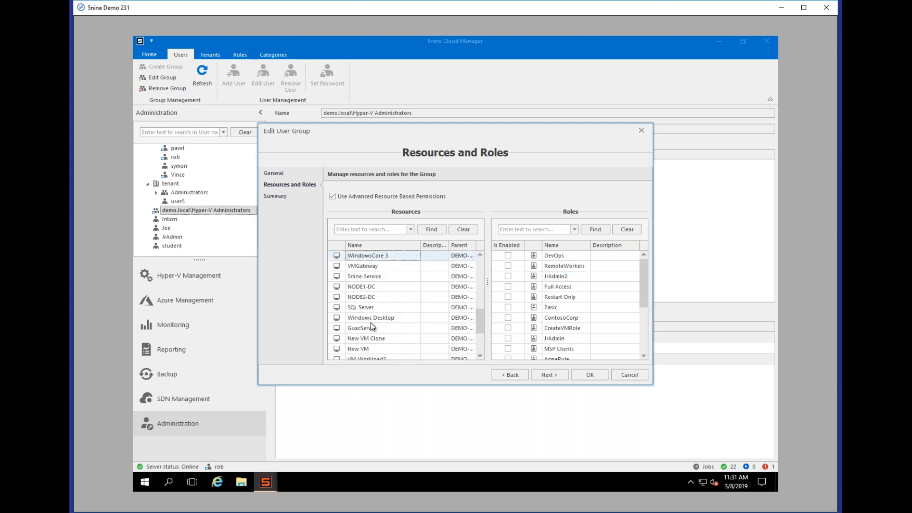
left_click(370, 351, "shift")
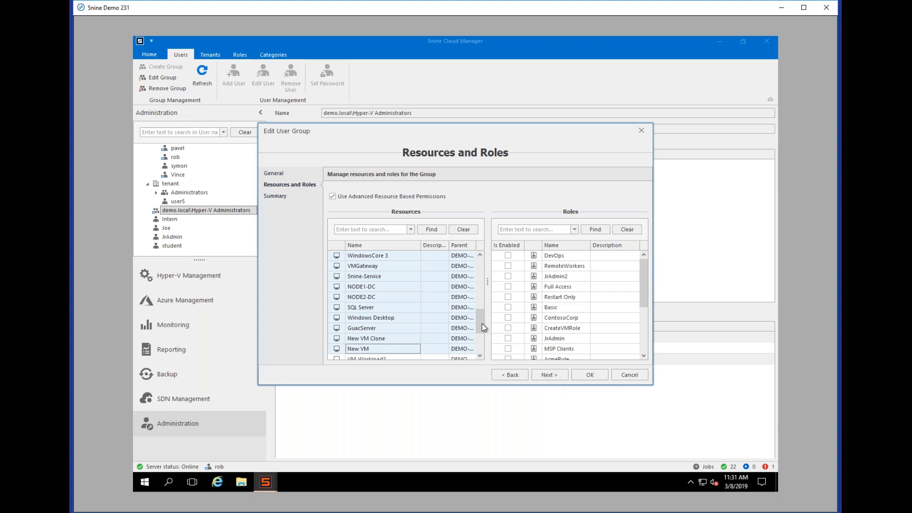
left_click(443, 287)
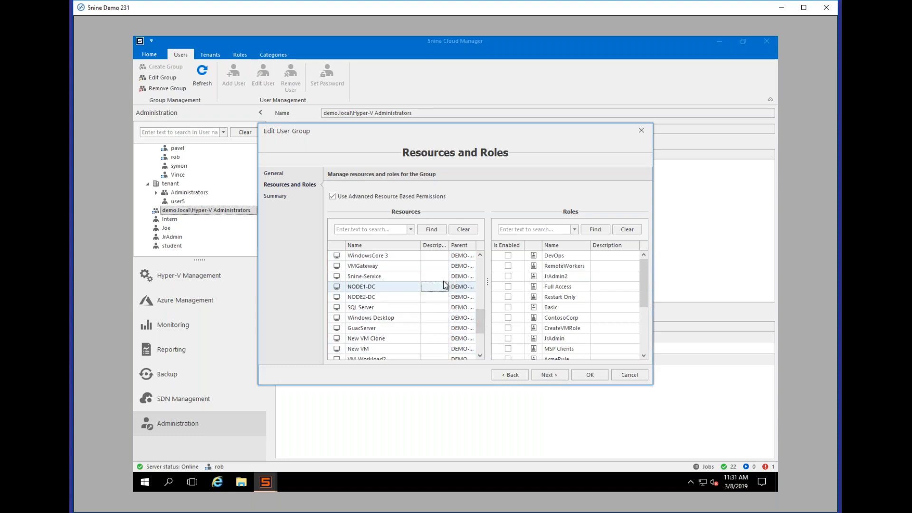
left_click(550, 376)
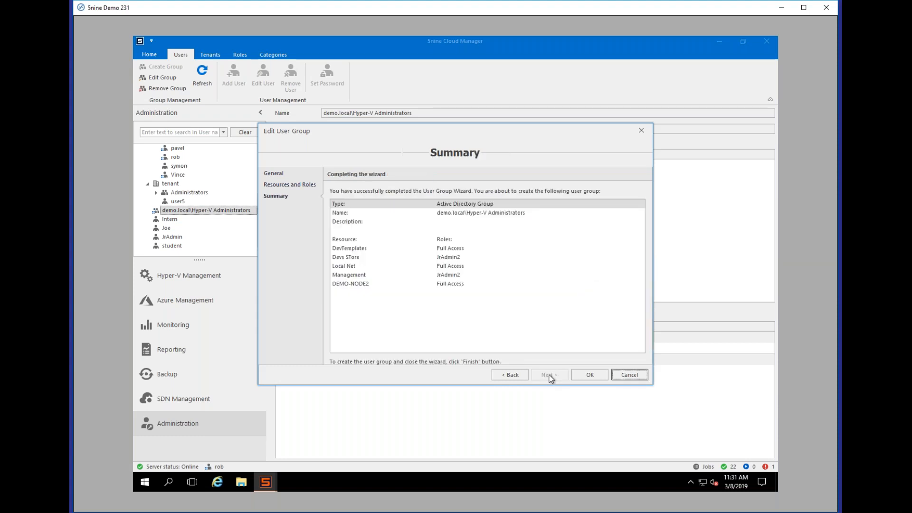
Step: Save the Hyper-V Administrators role assignments and return to Hyper-V Management
left_click(580, 375)
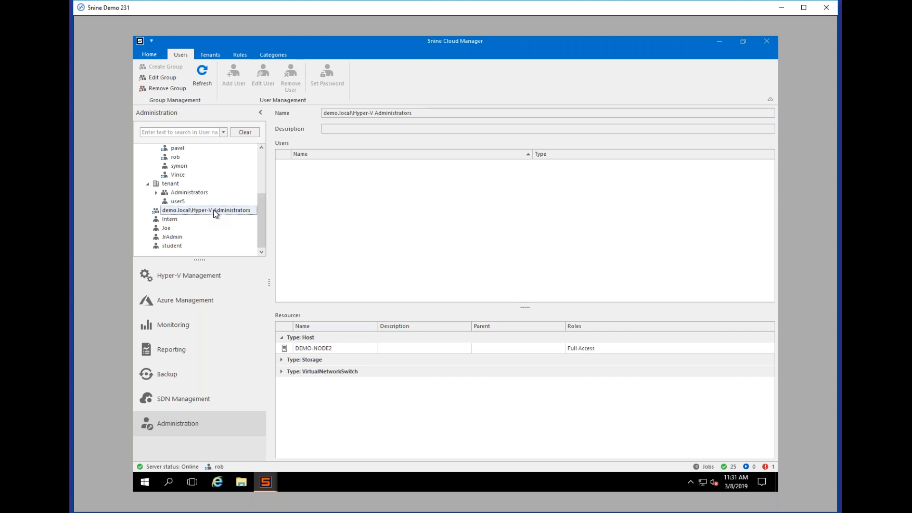
left_click(212, 278)
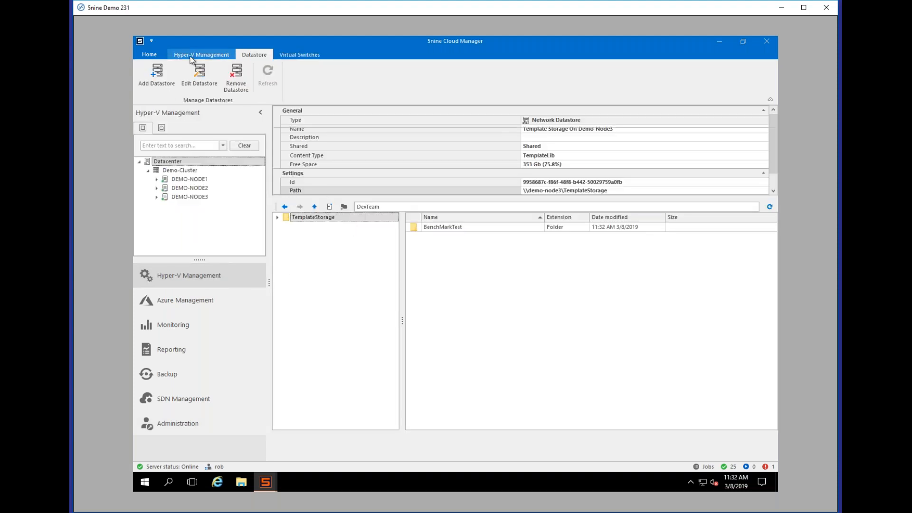
Step: Expand DEMO-NODE1 in the virtual machine list and start the Create VM wizard for it
left_click(191, 56)
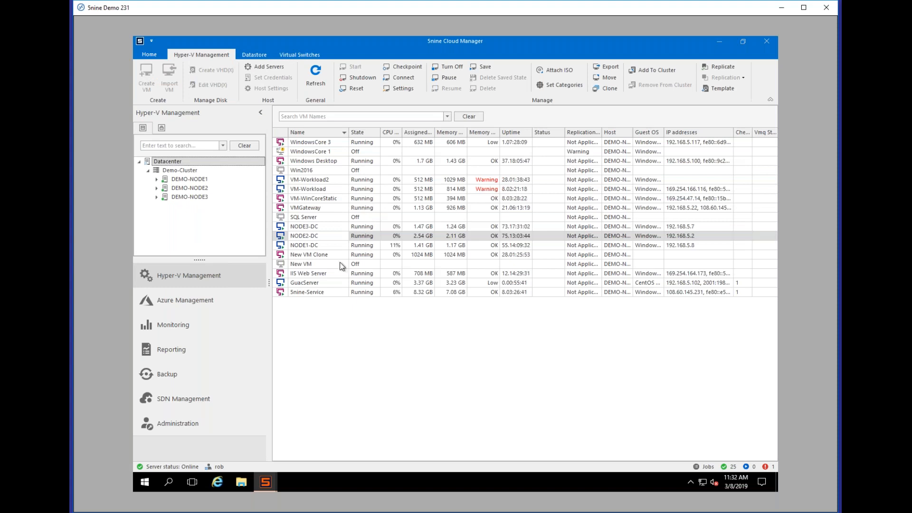
left_click(187, 183)
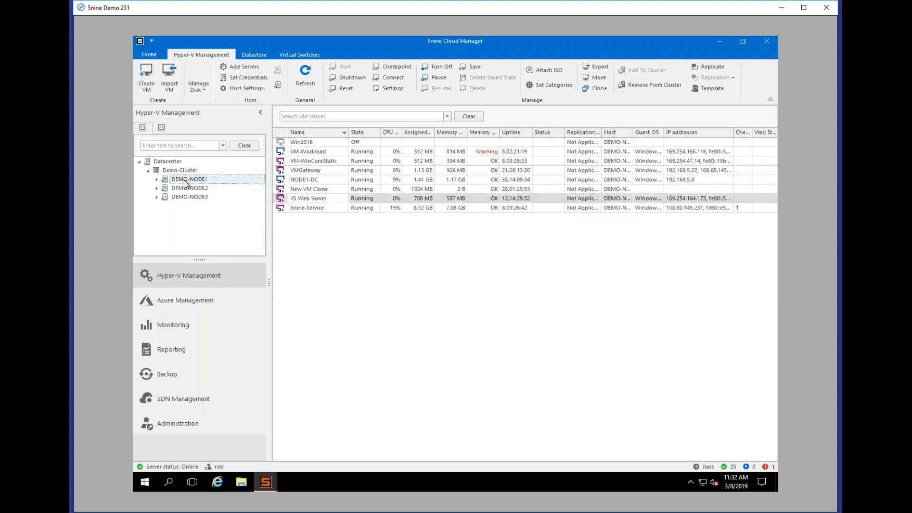
left_click(157, 180)
mouse_move(260, 215)
left_mouse_down()
mouse_move(260, 234)
mouse_move(260, 213)
left_mouse_up()
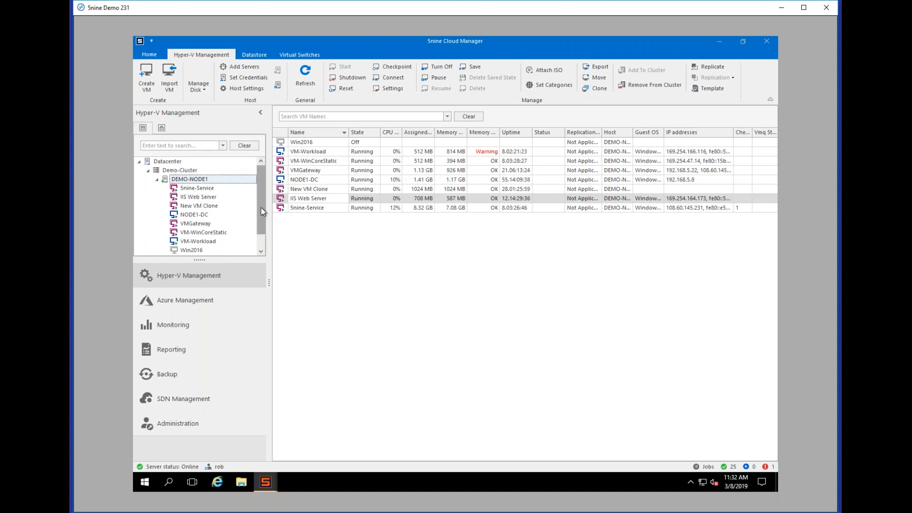
right_click(200, 180)
left_click(224, 187)
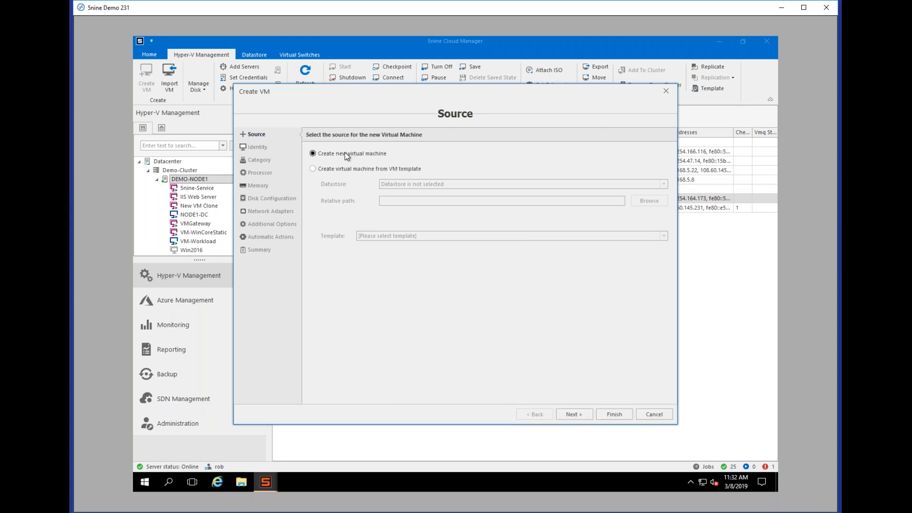
Step: Browse the DevTemplates datastore's template list, then proceed with a new VM from scratch to Identity
left_click(354, 171)
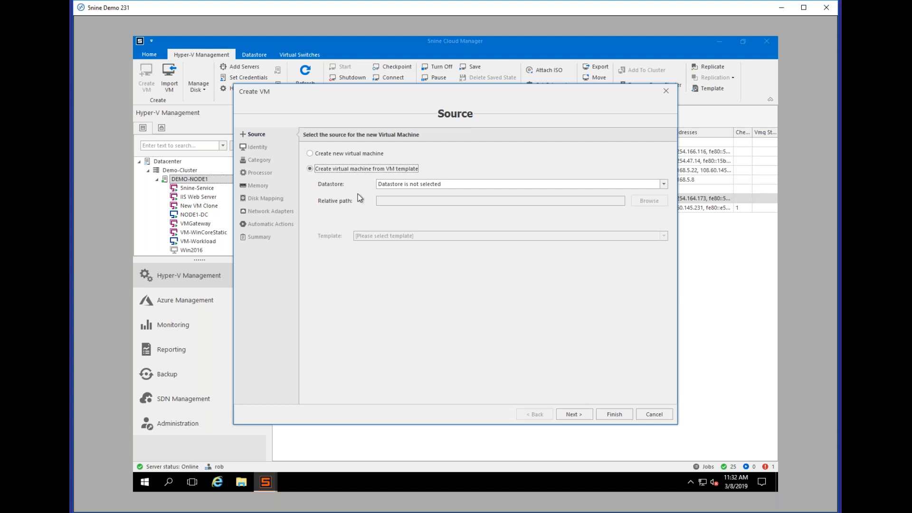
left_click(660, 183)
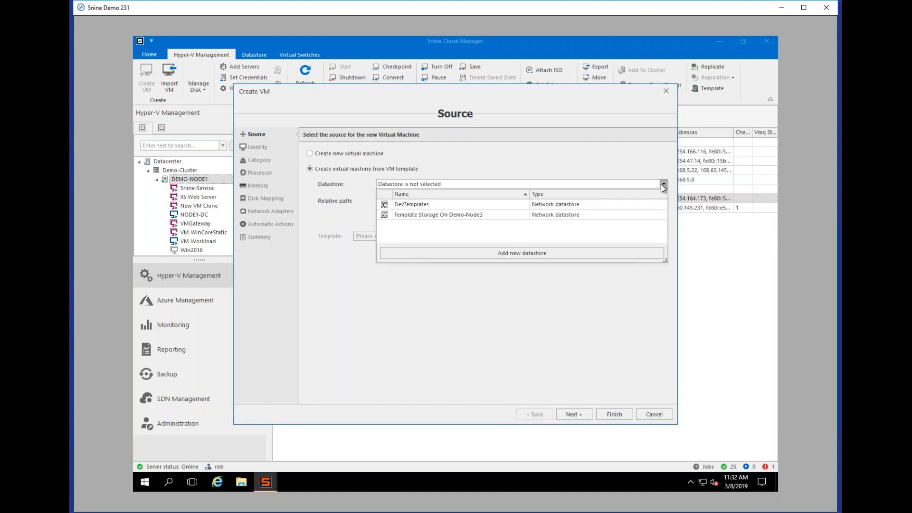
left_click(430, 203)
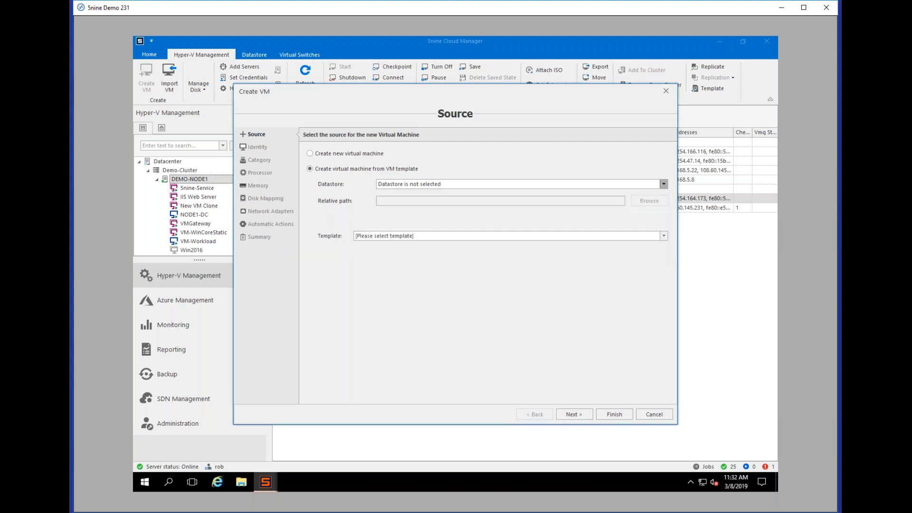
left_click(665, 237)
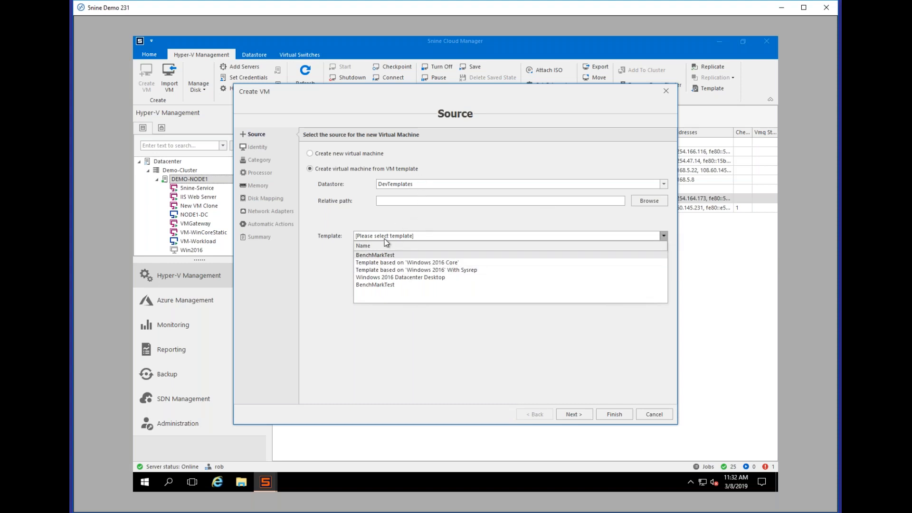
left_click(360, 233)
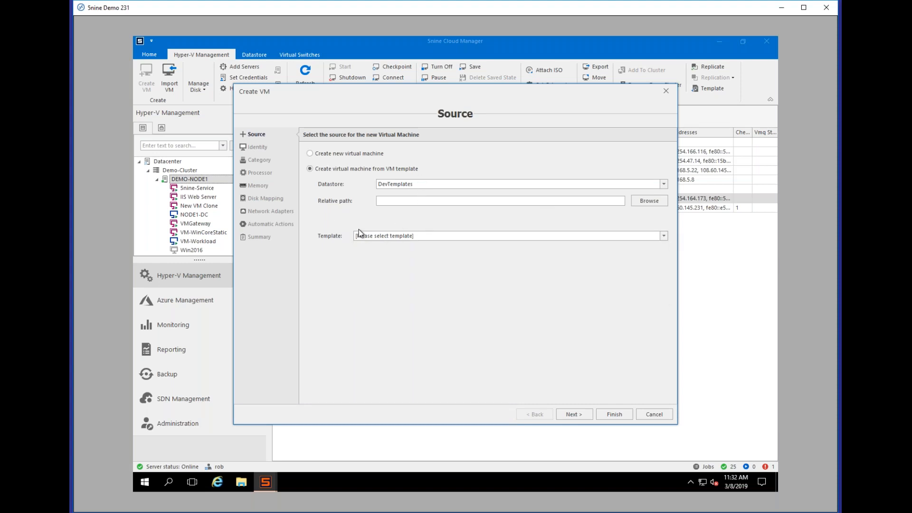
left_click(311, 153)
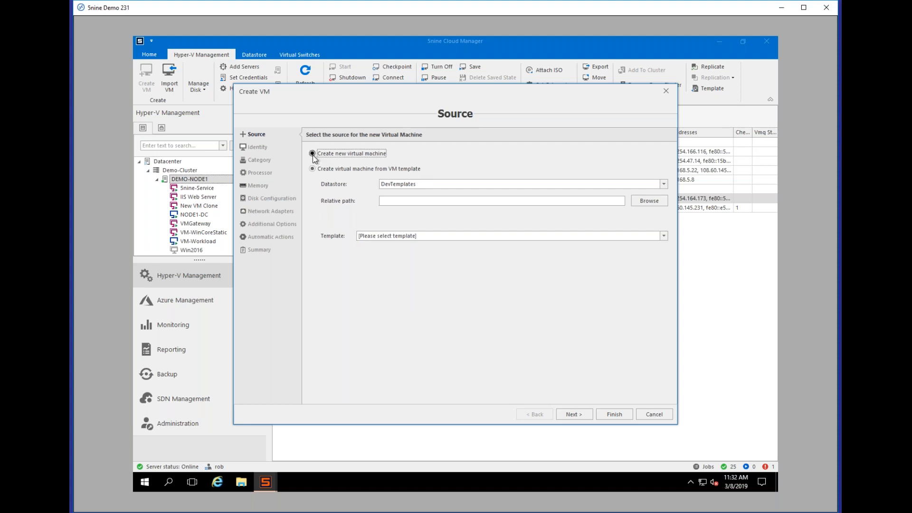
left_click(573, 415)
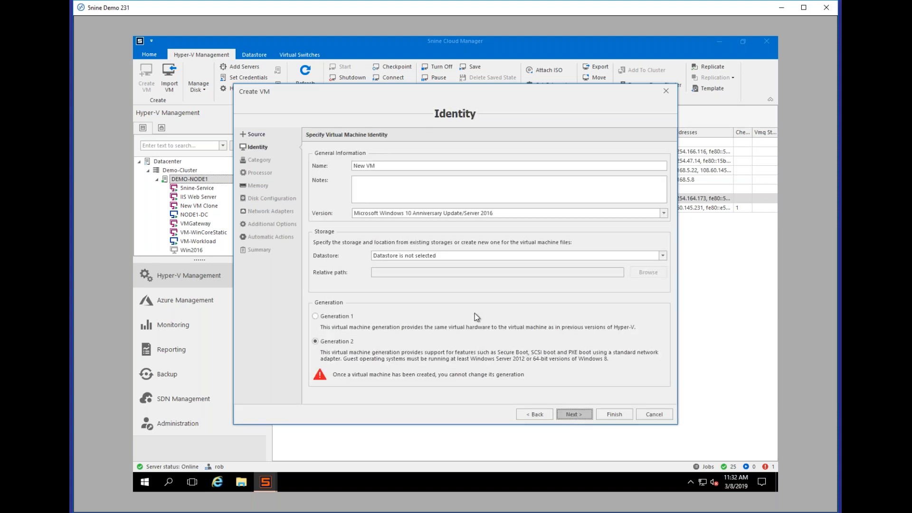
Step: Pick Devs STore as the VM datastore, then cancel the wizard and return to Administration
left_click(662, 257)
scroll(424, 297, "down", 3)
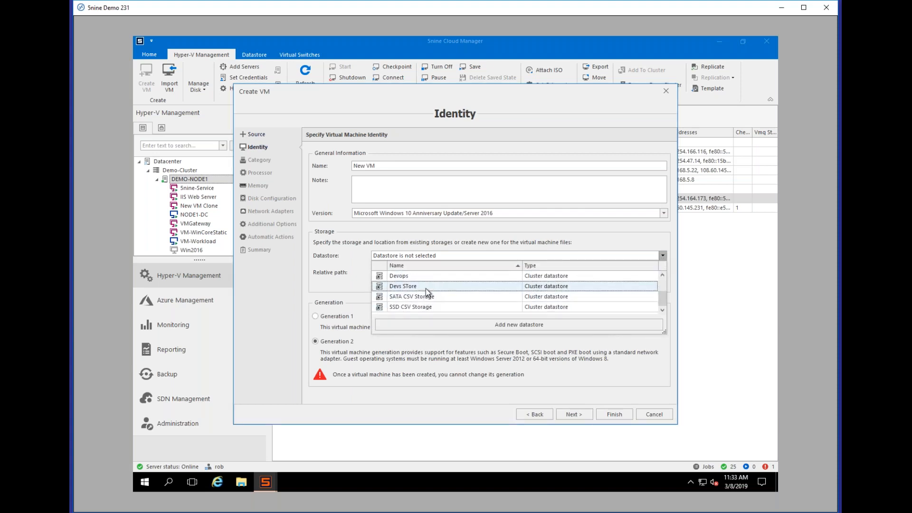
scroll(424, 290, "up", 1)
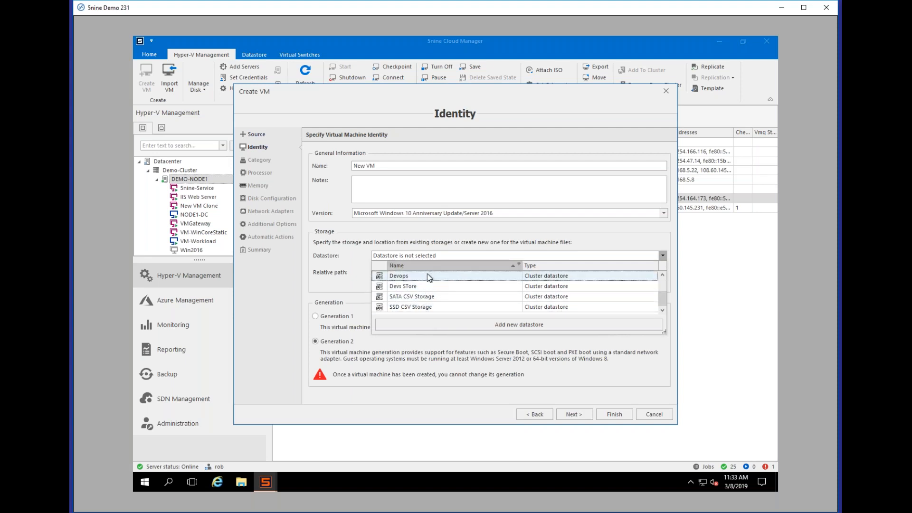
scroll(423, 291, "down", 1)
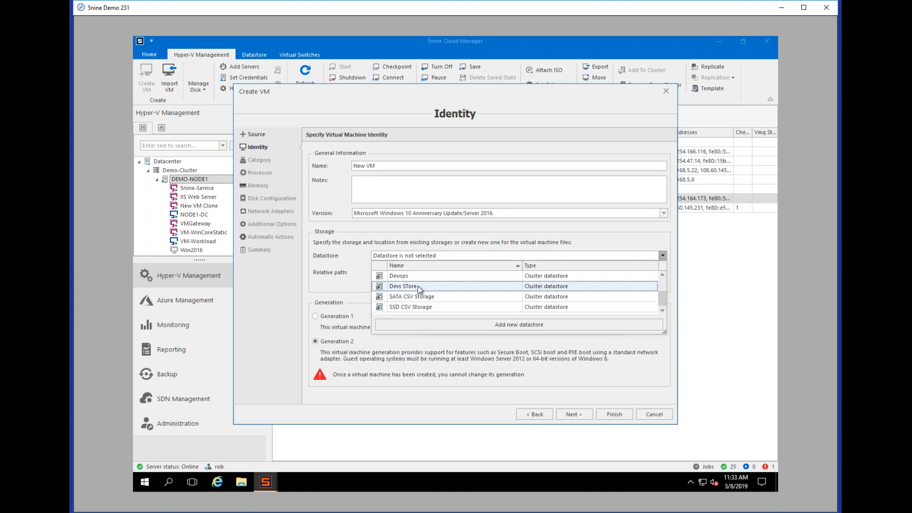
left_click(419, 287)
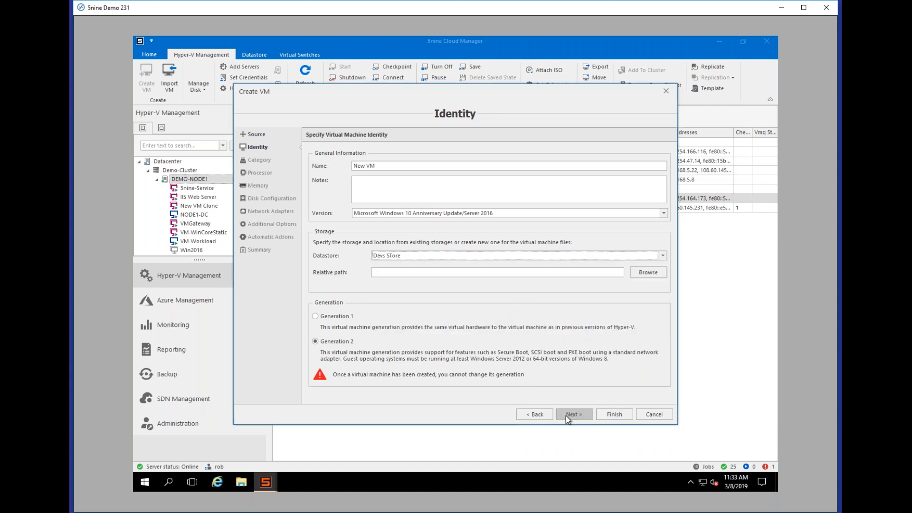
left_click(665, 416)
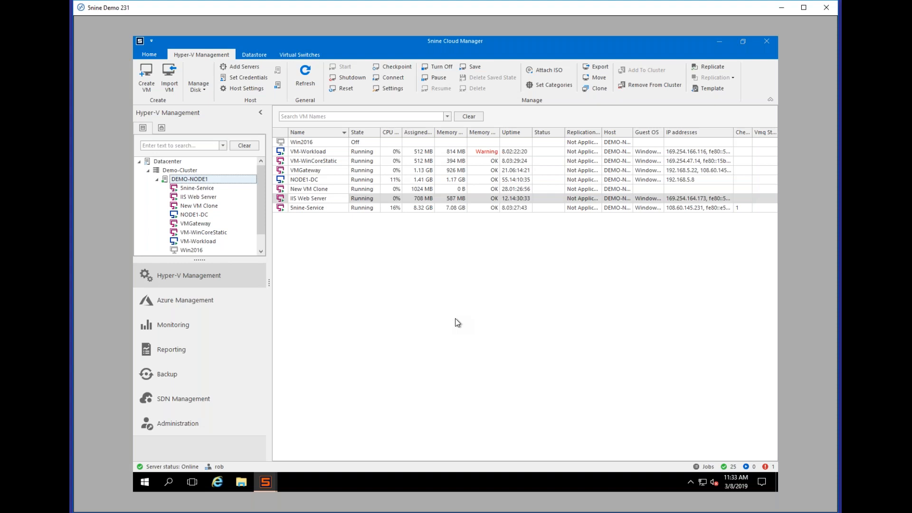
left_click(228, 426)
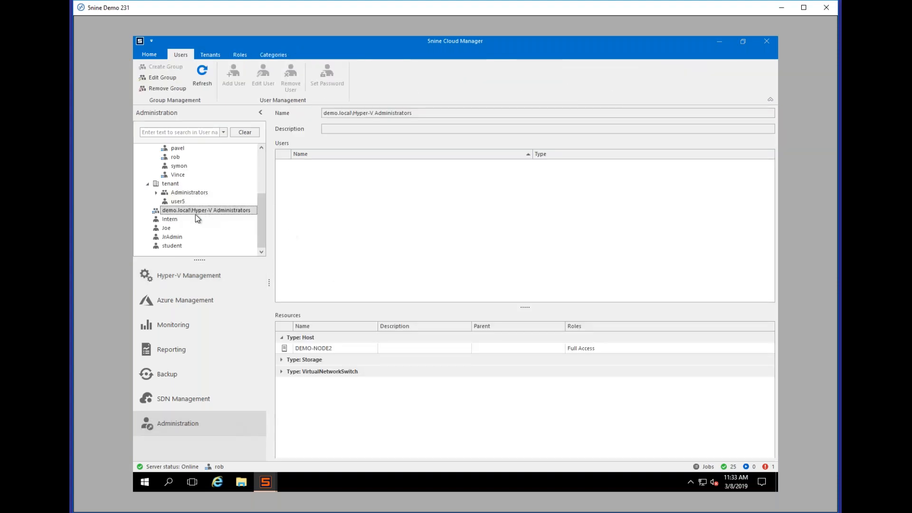
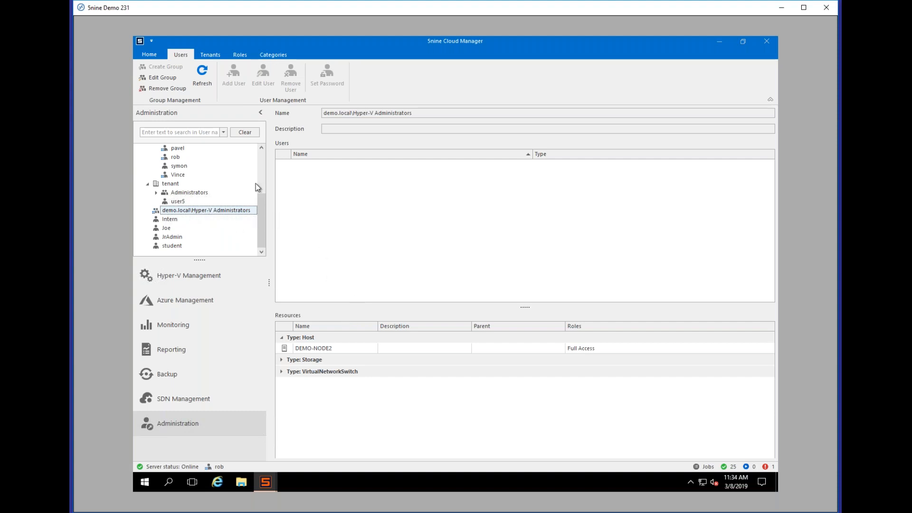
Step: Switch to Hyper-V Management and bring up, then dismiss, the actions menu for VM-WinCoreStatic
scroll(260, 172, "up", 3)
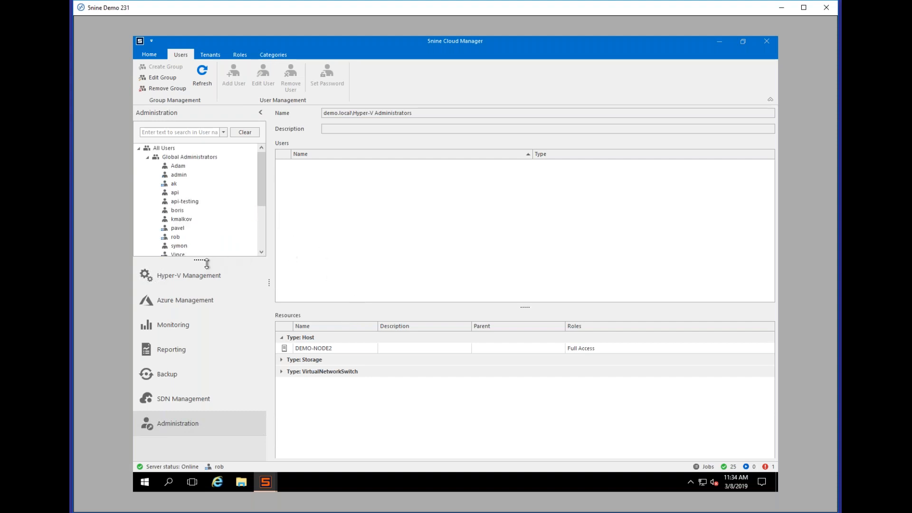
left_click(195, 281)
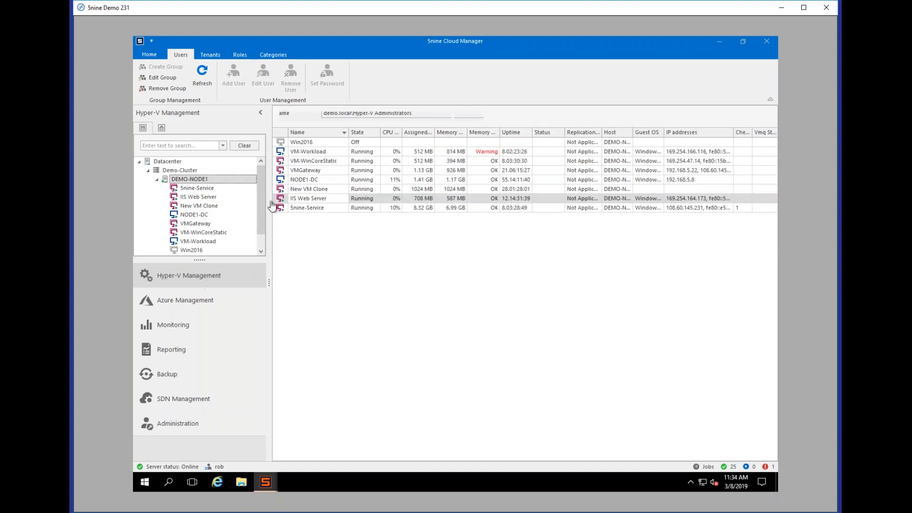
left_click(314, 161)
right_click(312, 160)
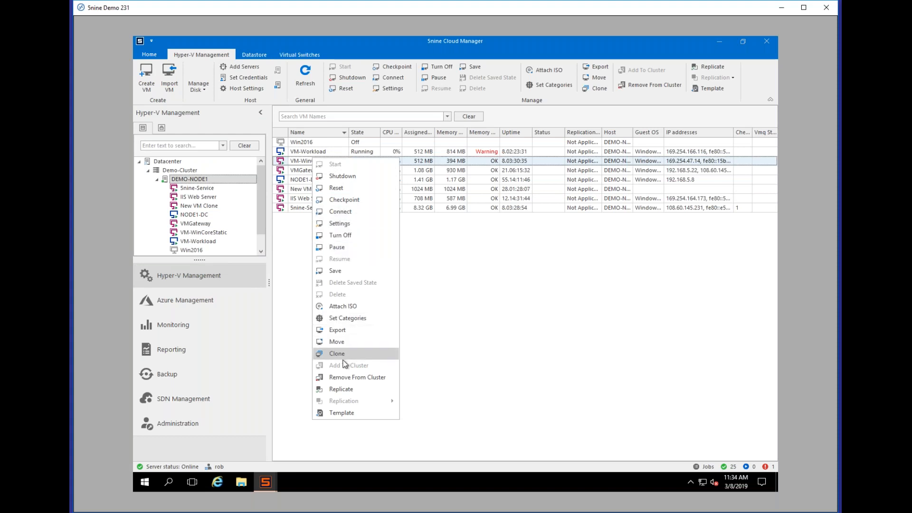
left_click(498, 272)
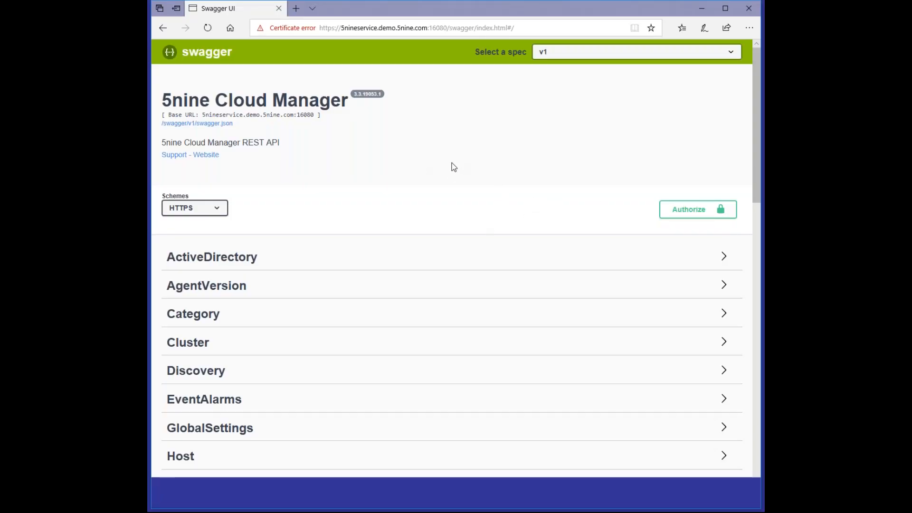
Step: Expand the Host group and execute GET /Core/Host with Try it out
scroll(453, 165, "down", 3)
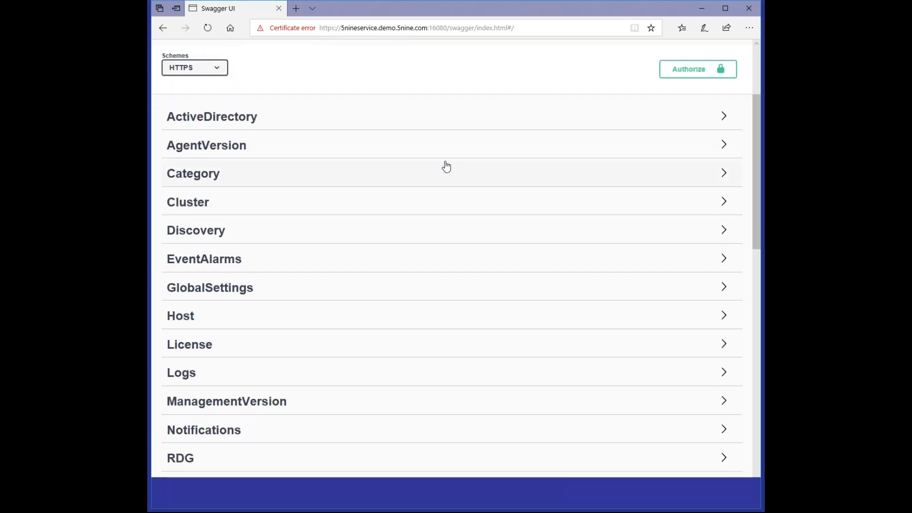
left_click(359, 323)
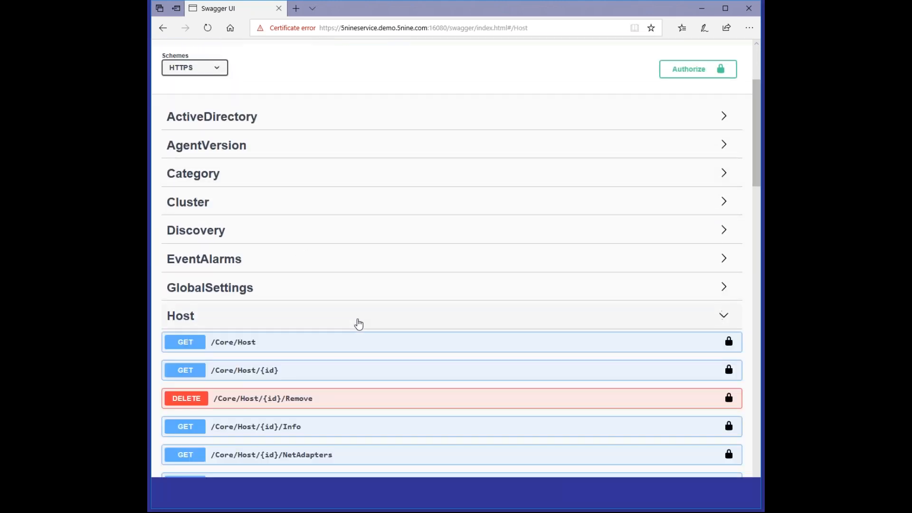
left_click(284, 349)
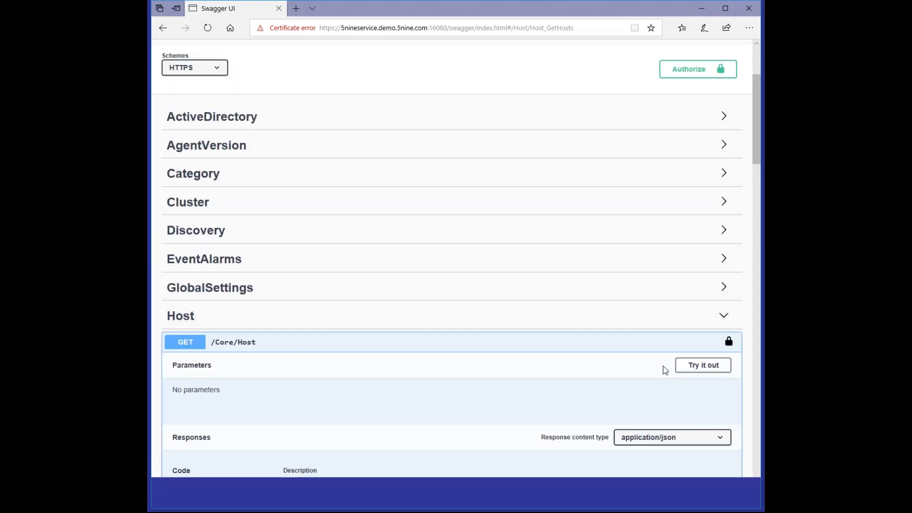
left_click(703, 365)
left_click(464, 427)
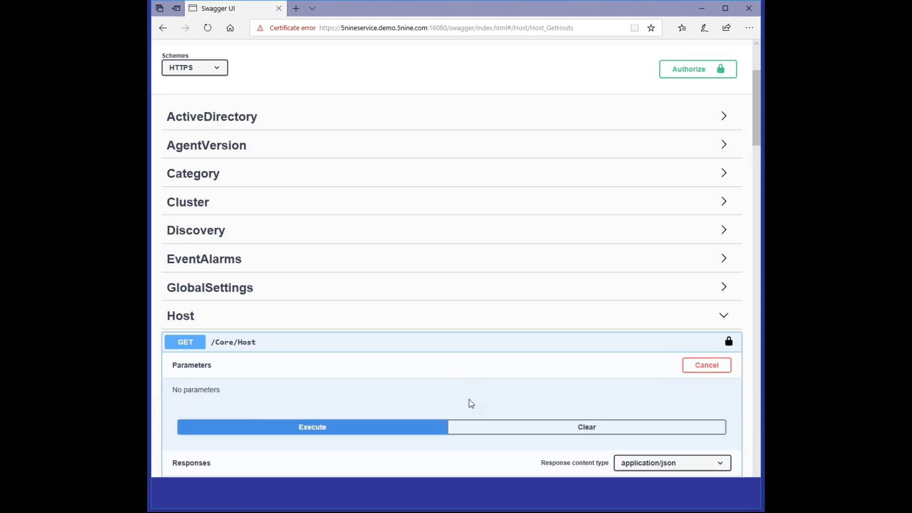
Step: Review the 200 host response, then collapse the request and the Host group
scroll(472, 403, "down", 8)
scroll(302, 331, "down", 5)
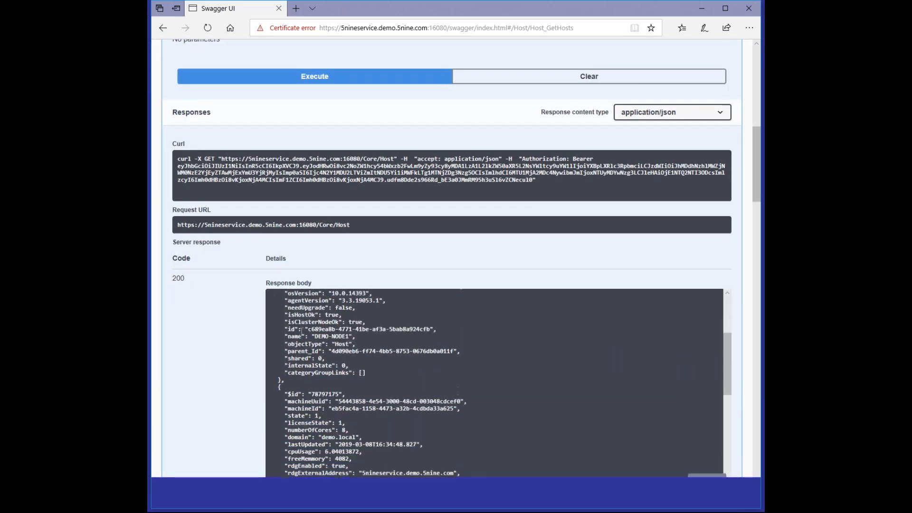
scroll(302, 331, "down", 6)
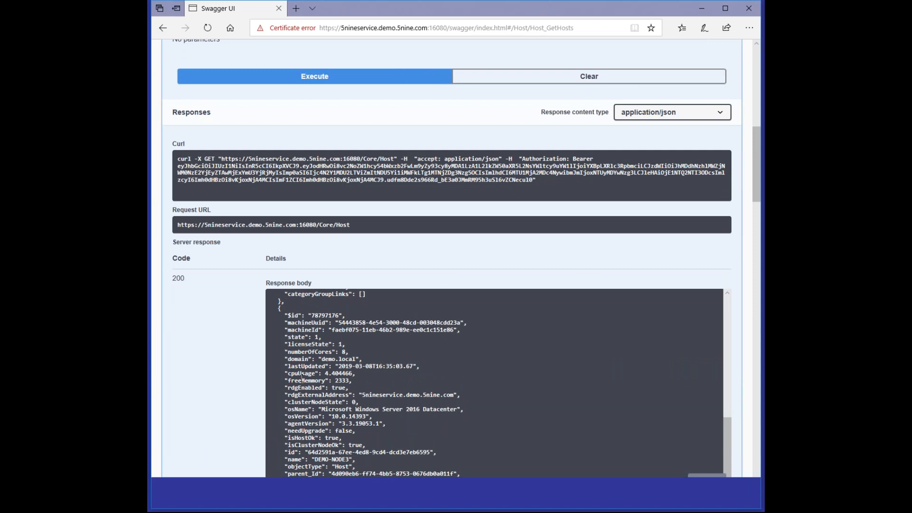
scroll(245, 281, "up", 6)
left_click(321, 268)
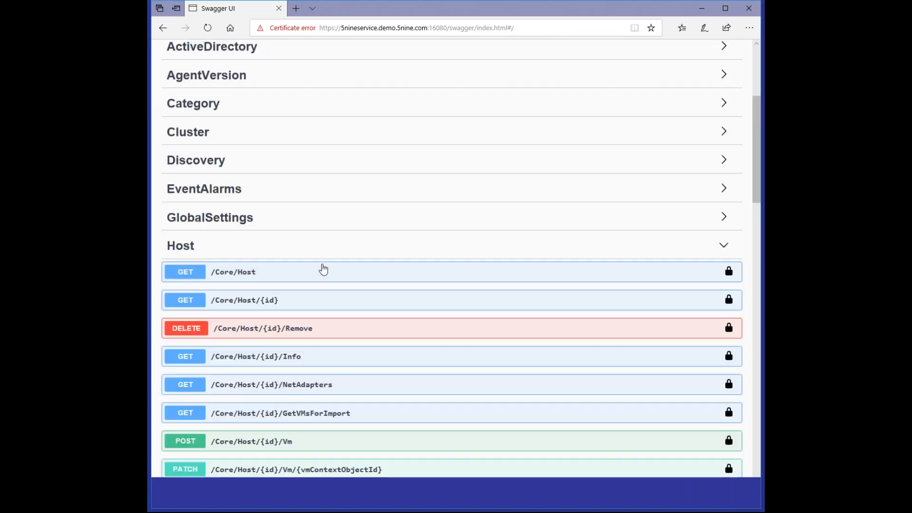
left_click(322, 254)
scroll(328, 264, "down", 6)
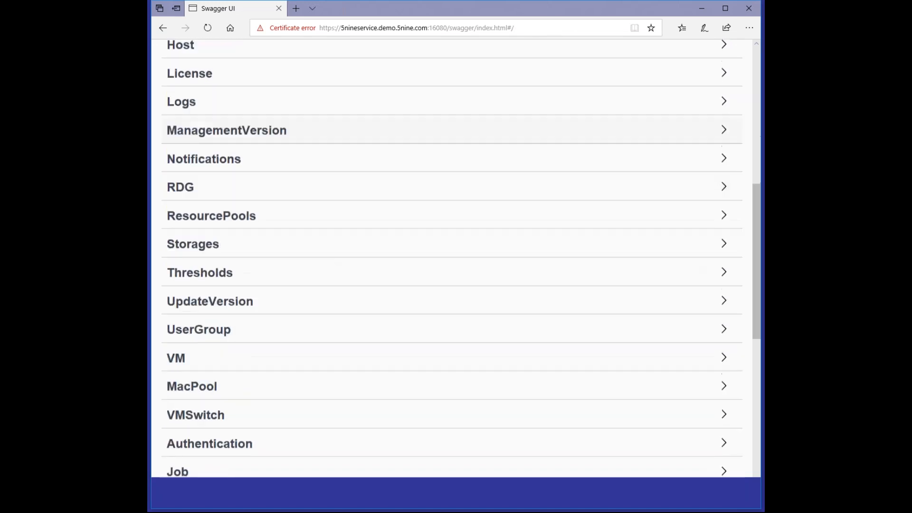
scroll(328, 321, "down", 3)
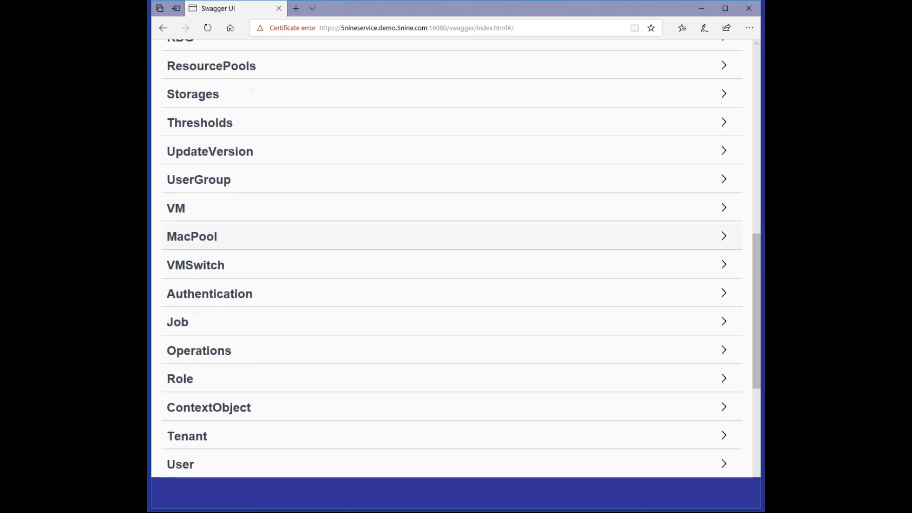
Step: Expand the Role group, view GET /Core/Role, then collapse the group
left_click(317, 309)
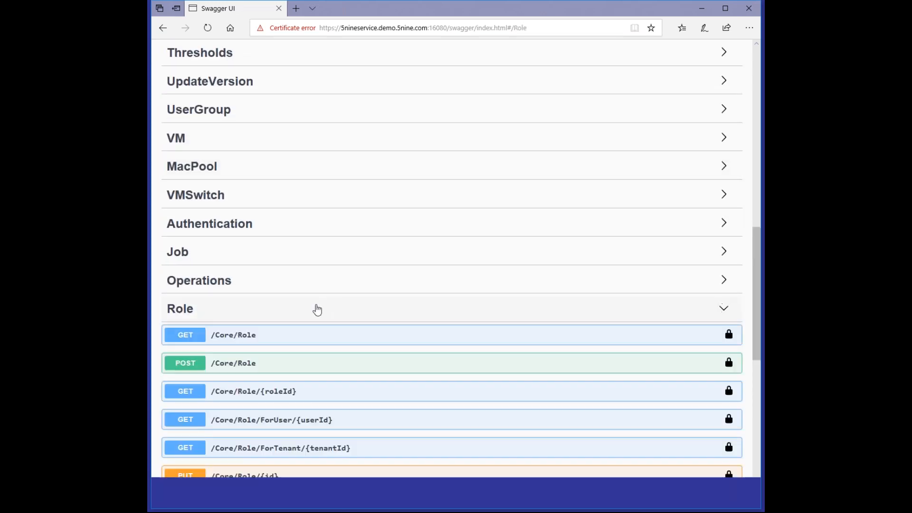
left_click(318, 342)
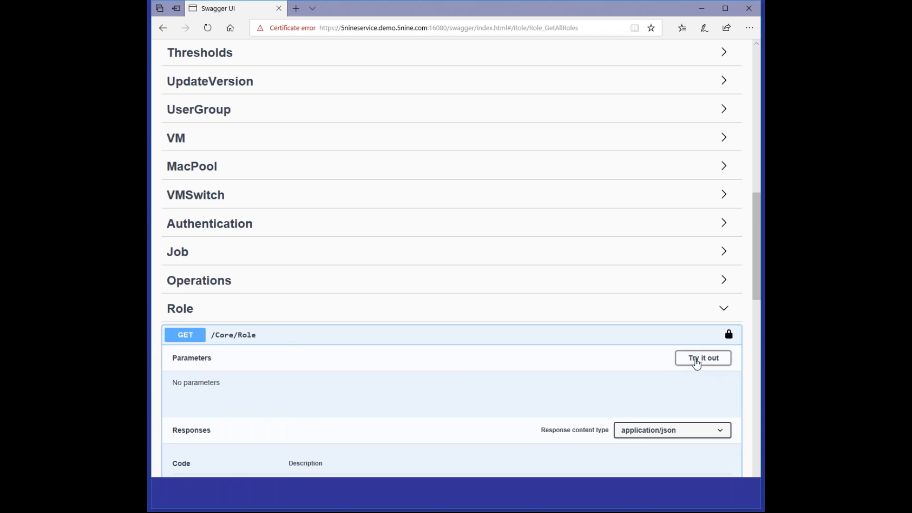
left_click(390, 317)
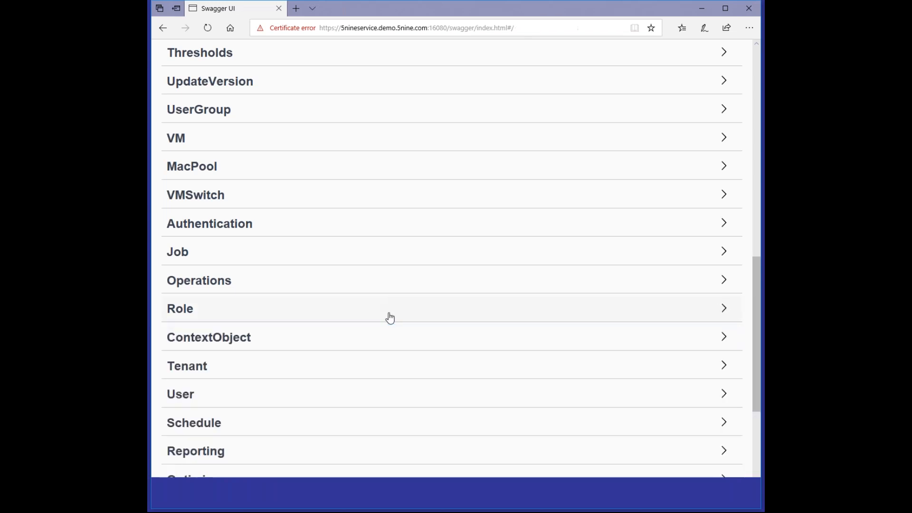
Step: Execute GET /Core/User and review the returned 200 user records
scroll(380, 323, "down", 2)
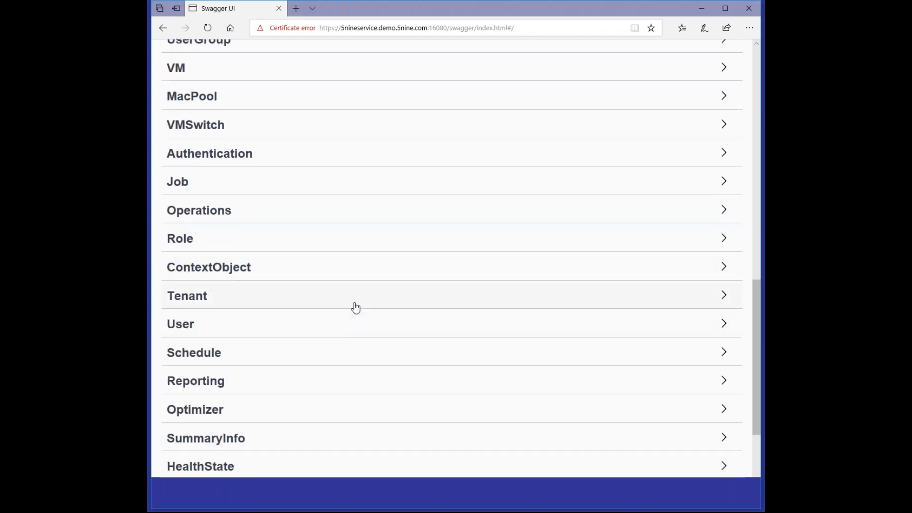
left_click(314, 329)
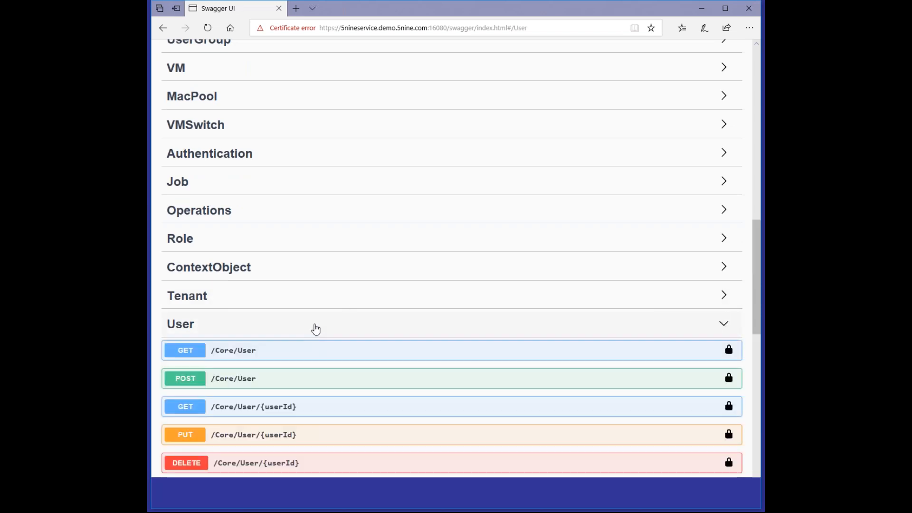
scroll(359, 325, "down", 2)
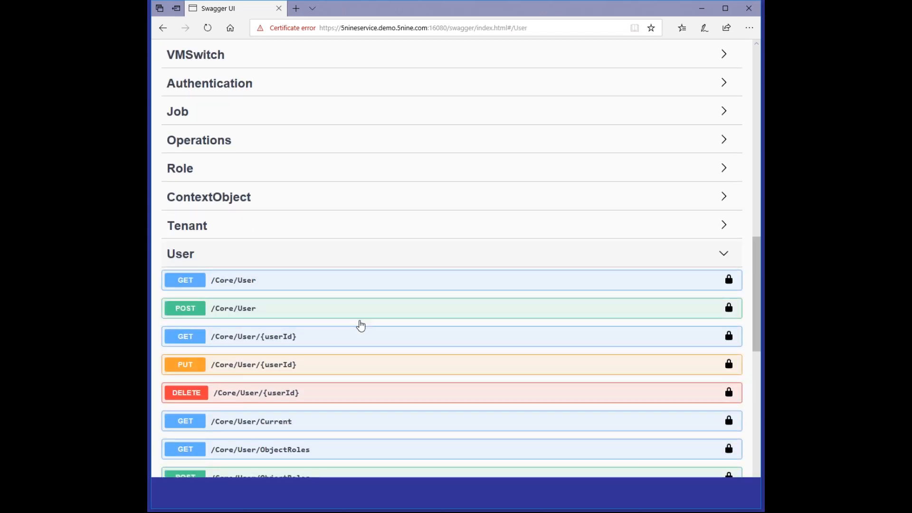
left_click(305, 286)
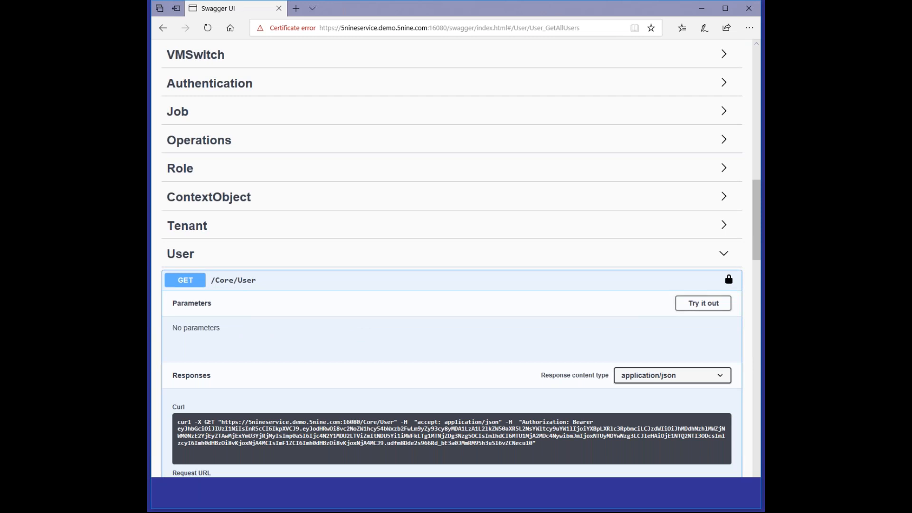
left_click(690, 306)
left_click(375, 366)
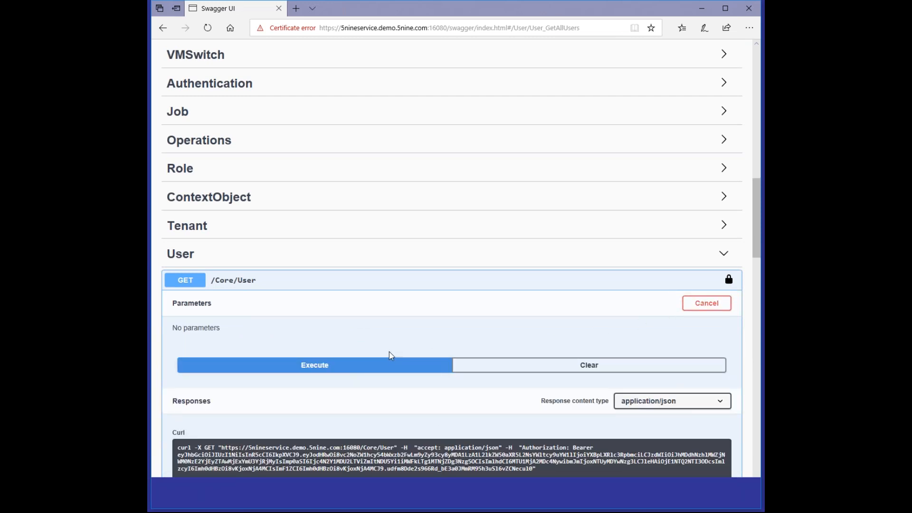
scroll(335, 357, "down", 10)
scroll(335, 357, "up", 2)
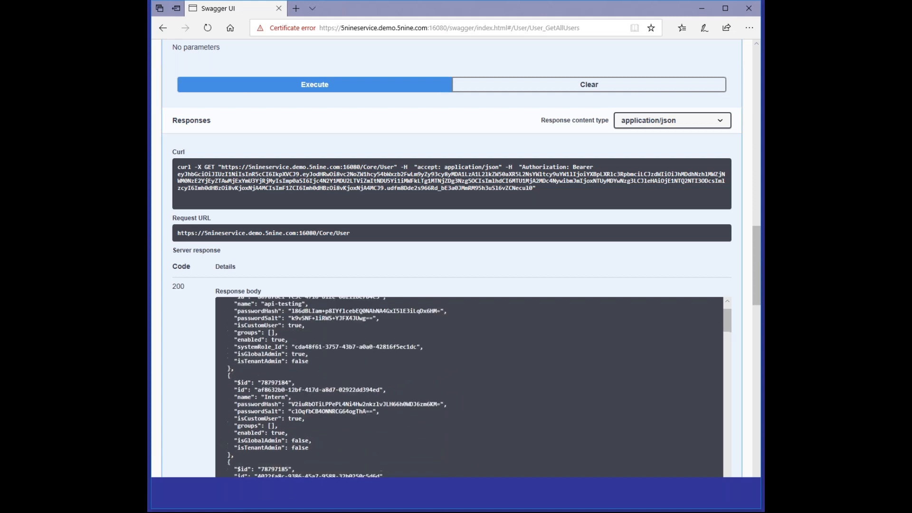
scroll(360, 316, "up", 1)
scroll(378, 252, "up", 8)
left_click(366, 280)
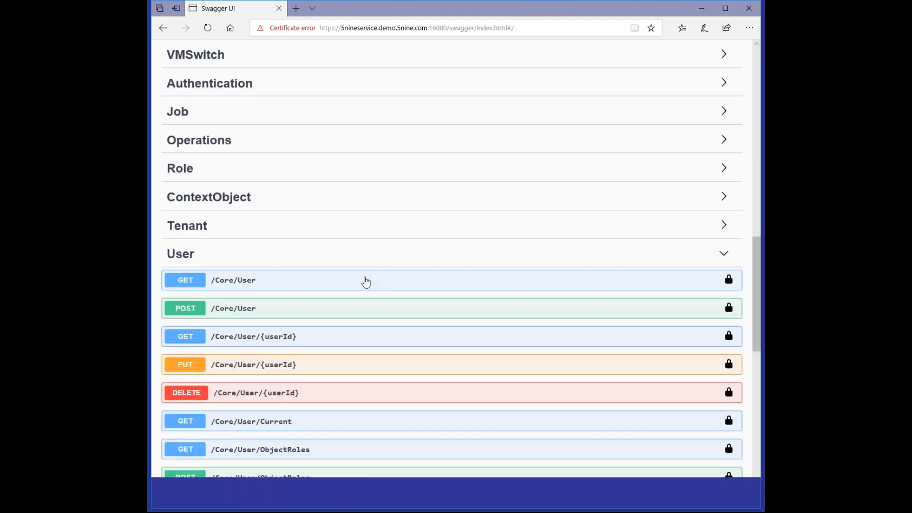
Step: Inspect the POST /Core/User example body, then collapse the User group
left_click(238, 311)
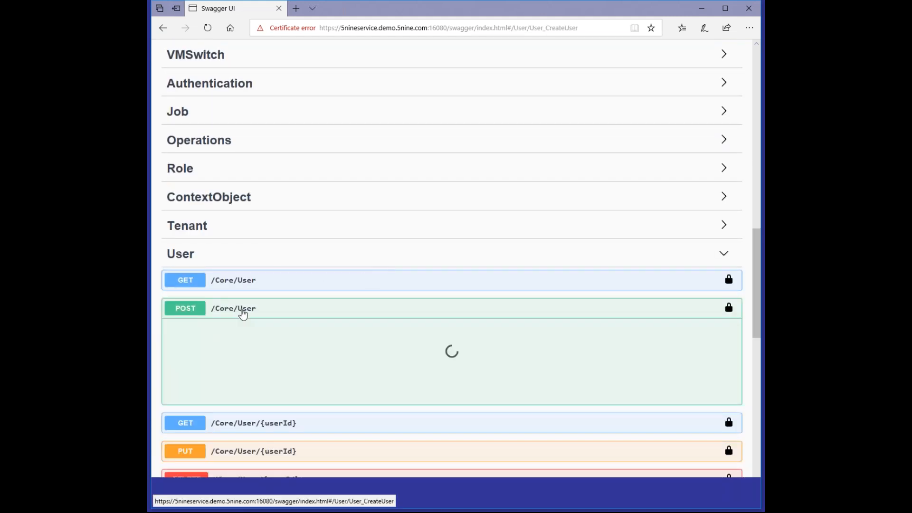
scroll(356, 421, "down", 1)
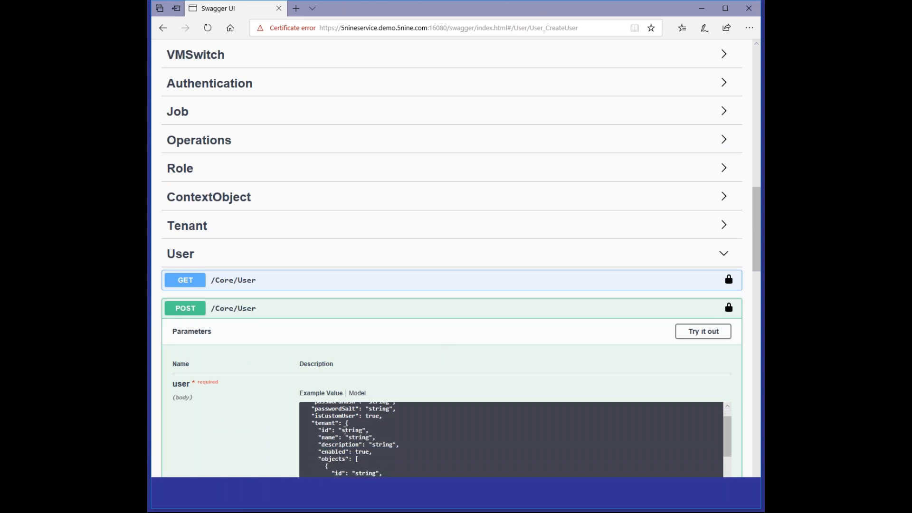
scroll(358, 346, "up", 3)
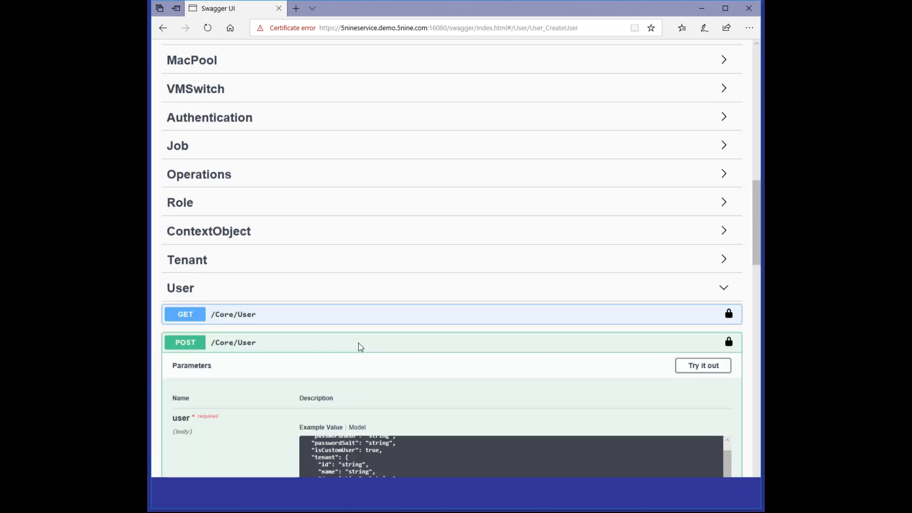
left_click(308, 399)
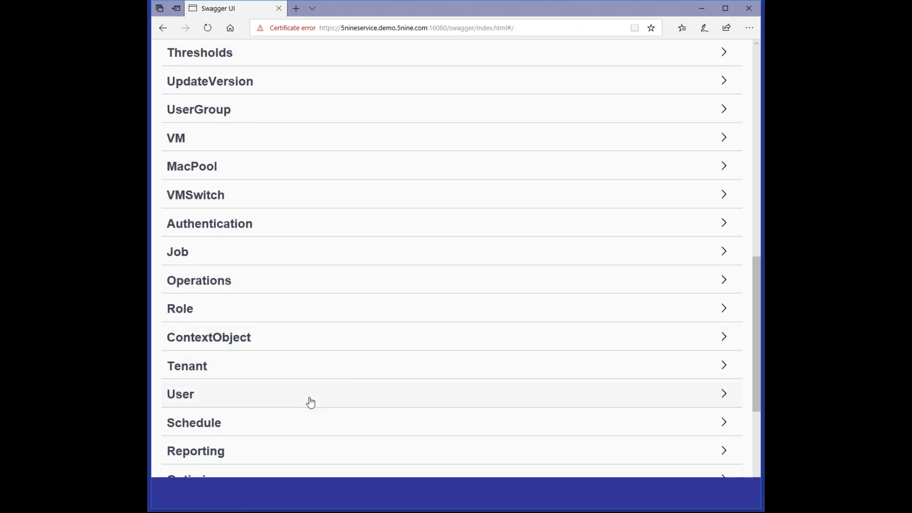
Step: Scroll the Swagger endpoint list back up to the top
scroll(352, 360, "down", 5)
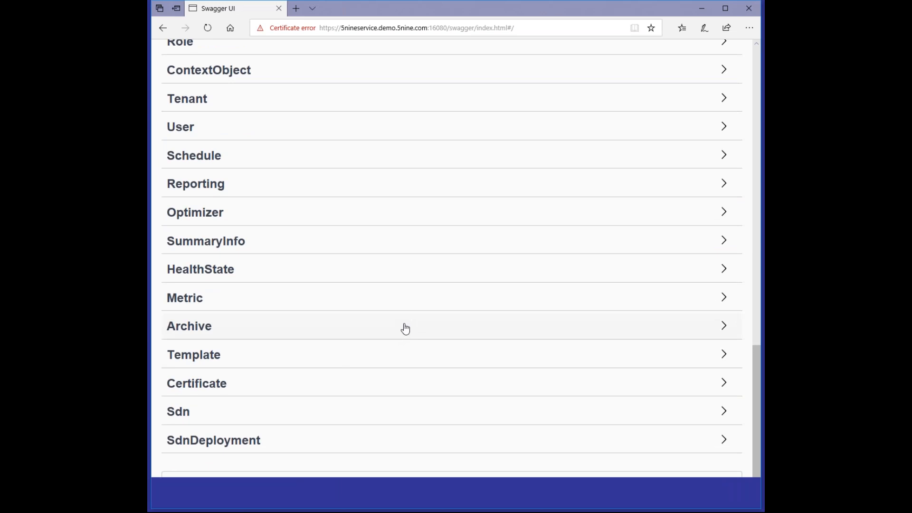
scroll(408, 324, "up", 3)
scroll(487, 300, "up", 4)
scroll(395, 347, "down", 2)
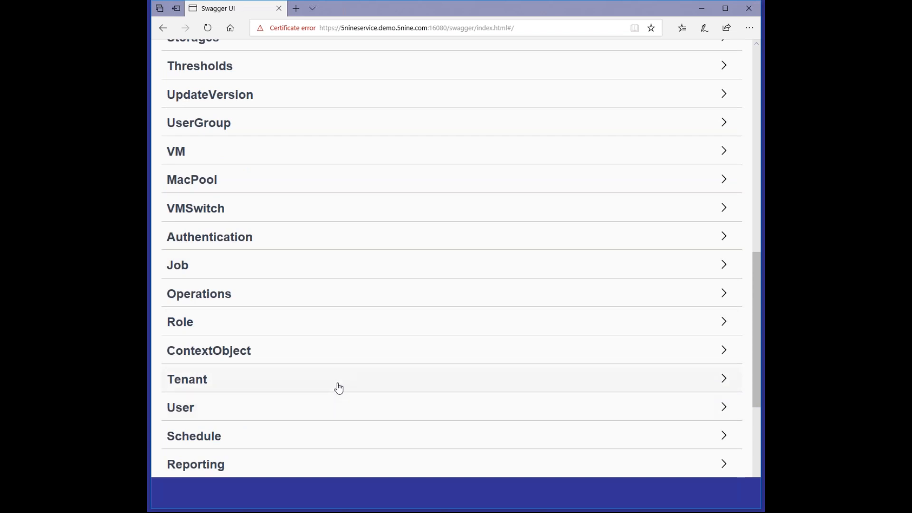
scroll(339, 389, "up", 4)
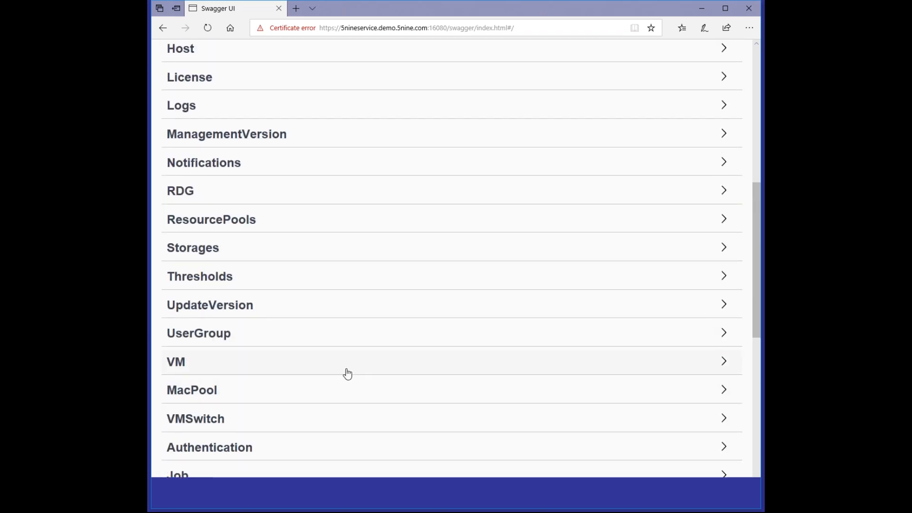
scroll(440, 350, "up", 6)
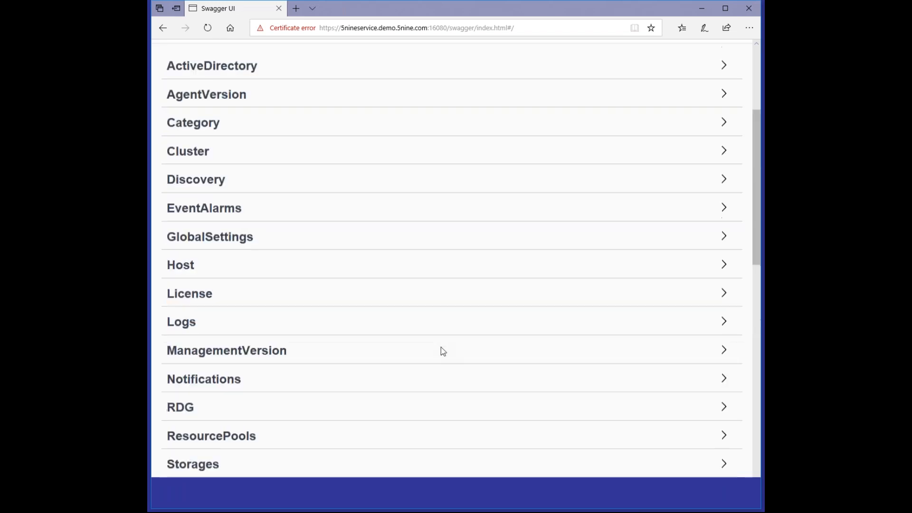
scroll(442, 350, "up", 1)
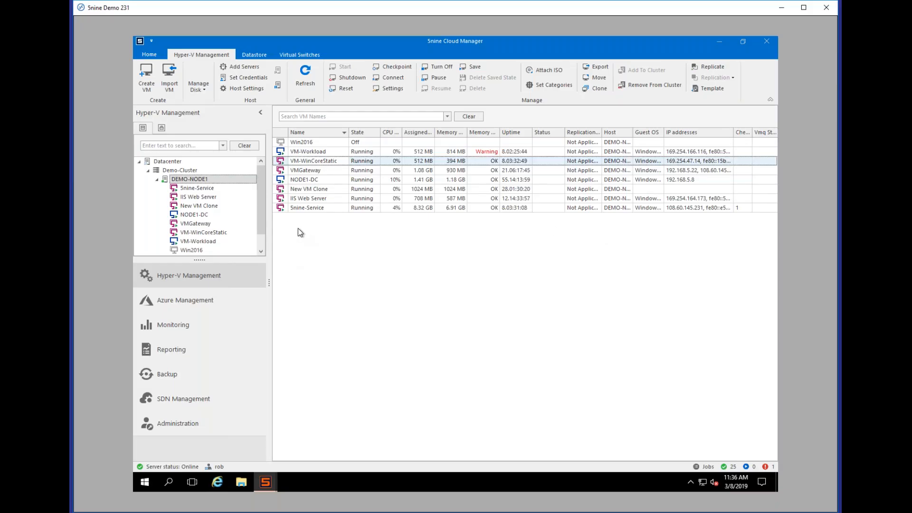
Step: Collapse DEMO-NODE1, list Datacenter VMs, then view Azure VMs and their replication vaults
left_click(156, 180)
left_click(161, 171)
left_click(181, 163)
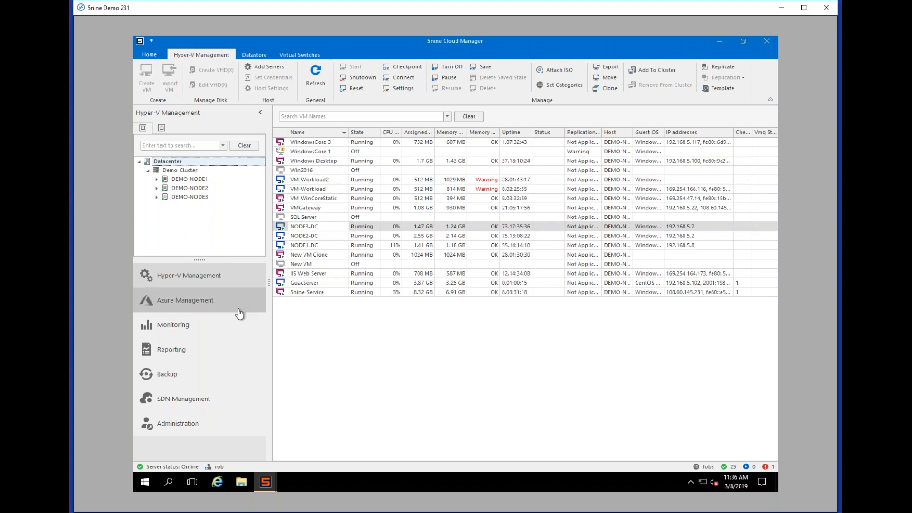
left_click(198, 304)
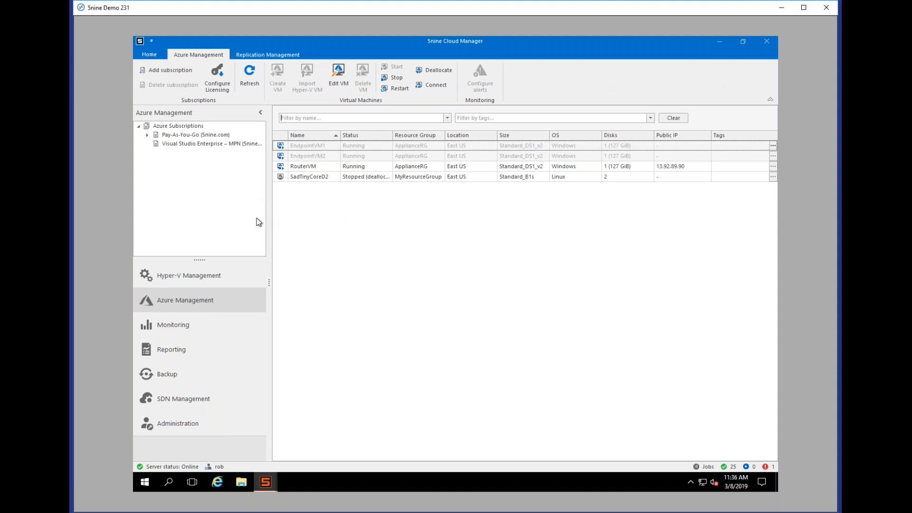
left_click(264, 53)
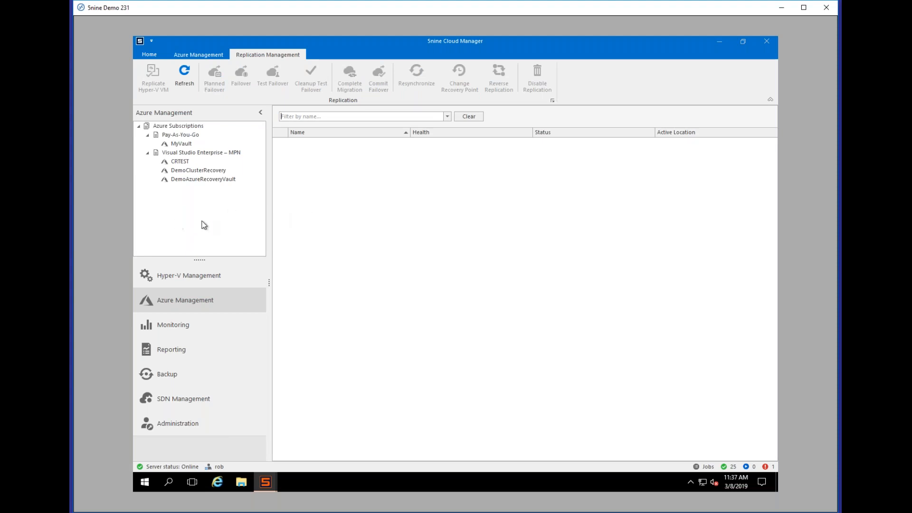
left_click(198, 55)
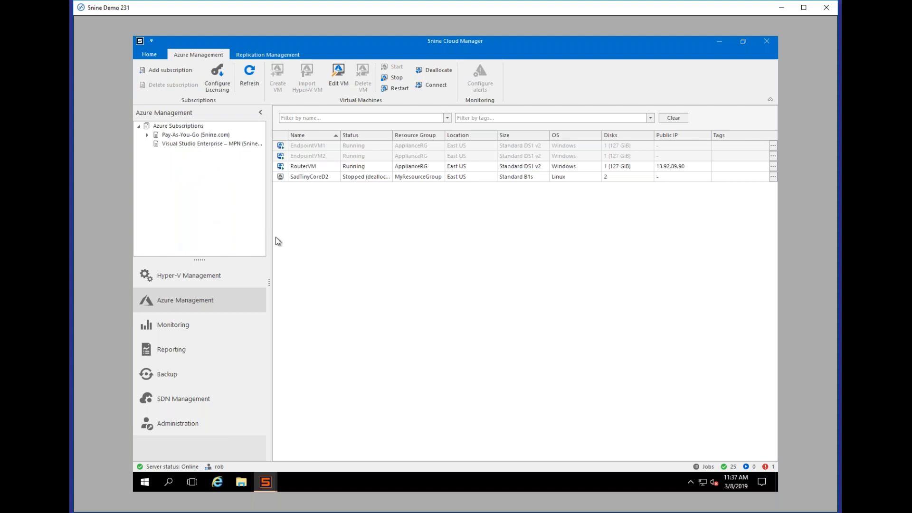
left_click(200, 336)
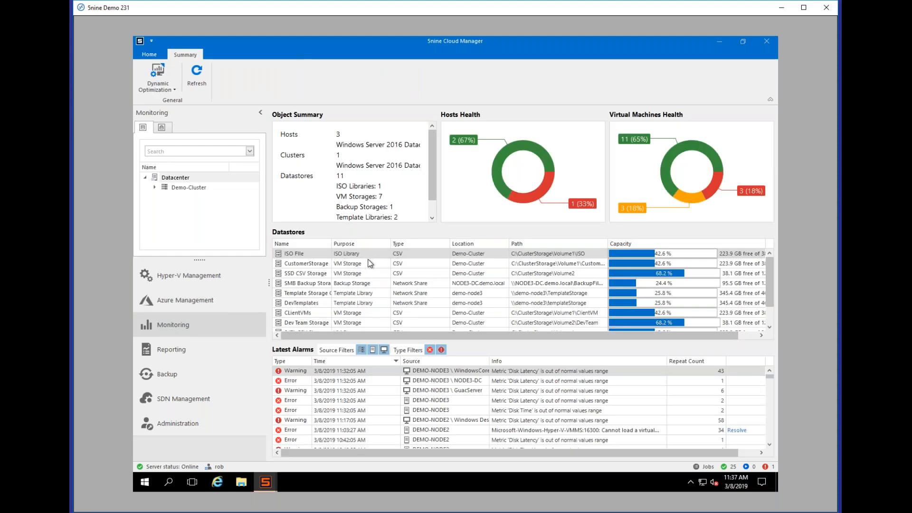
Step: Widen the datastore Name column and select the DevTemplates and ClientVMs datastores
left_click_drag(332, 245, 350, 245)
left_click(313, 305)
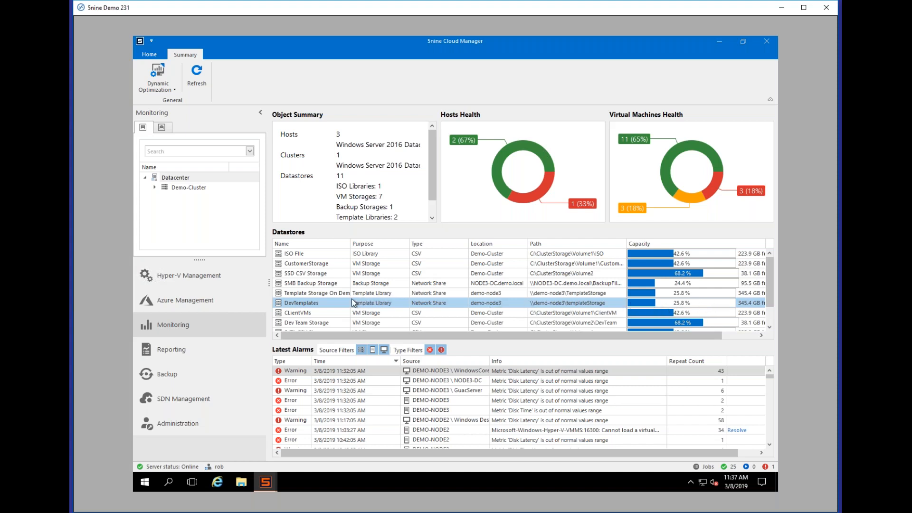
scroll(321, 286, "down", 1)
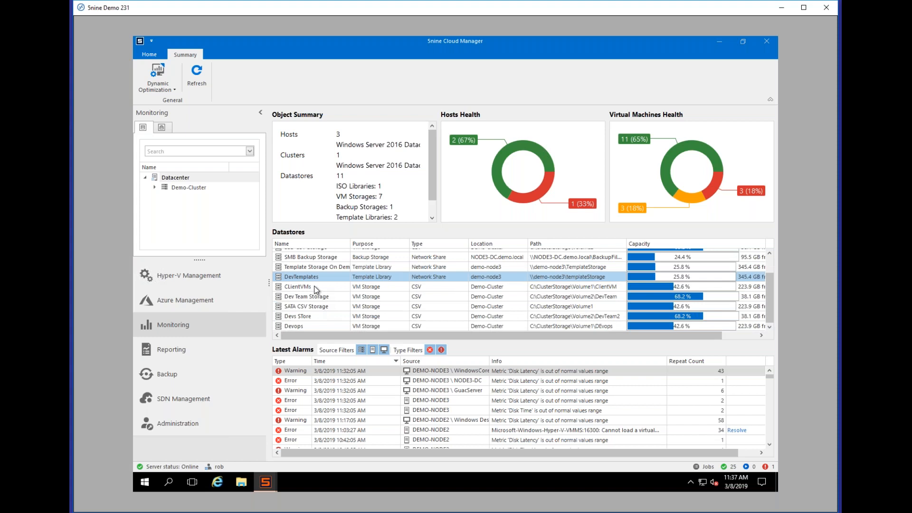
left_click(316, 288)
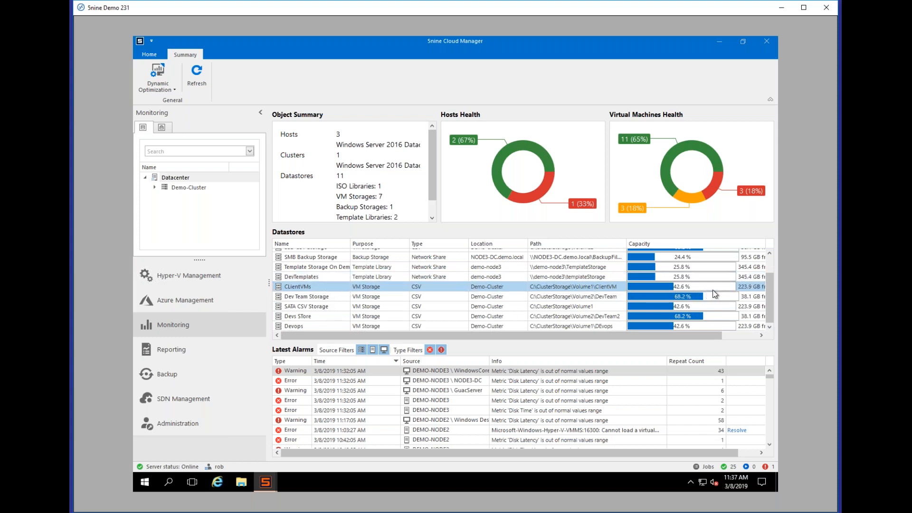
scroll(379, 306, "up", 1)
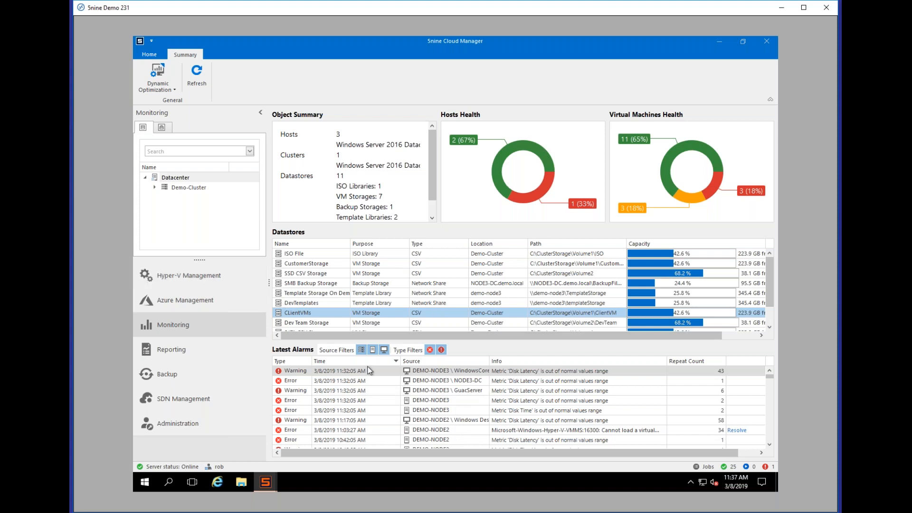
left_click(154, 188)
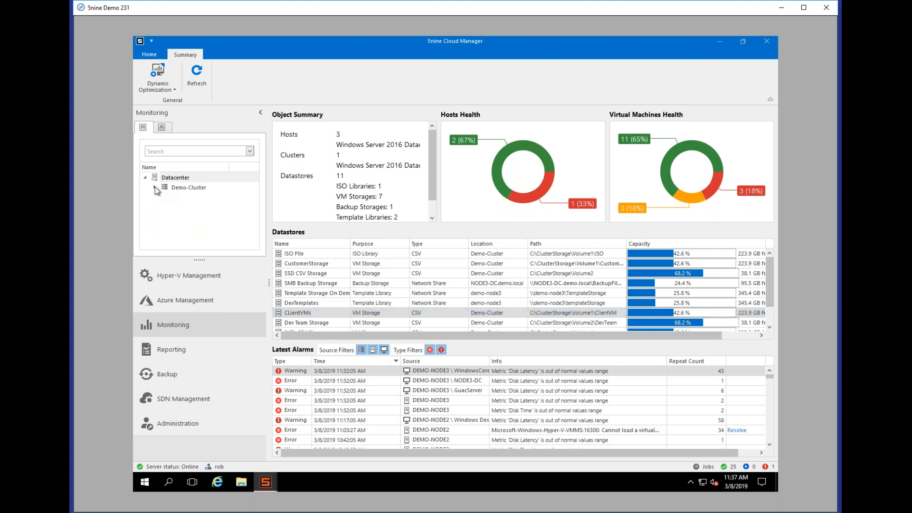
Step: Chart Demo-Cluster's Volume1 disk with the CSV Redirected Queue view over the Past hour
left_click(179, 188)
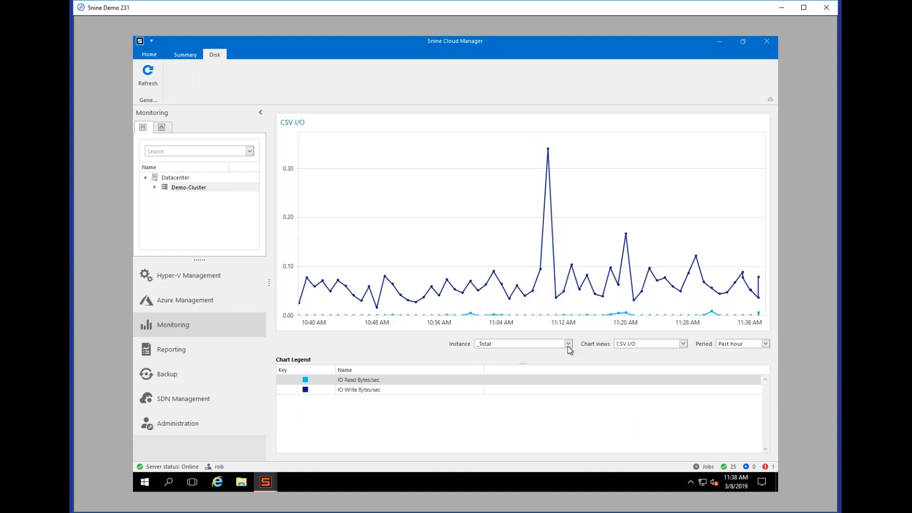
left_click(569, 347)
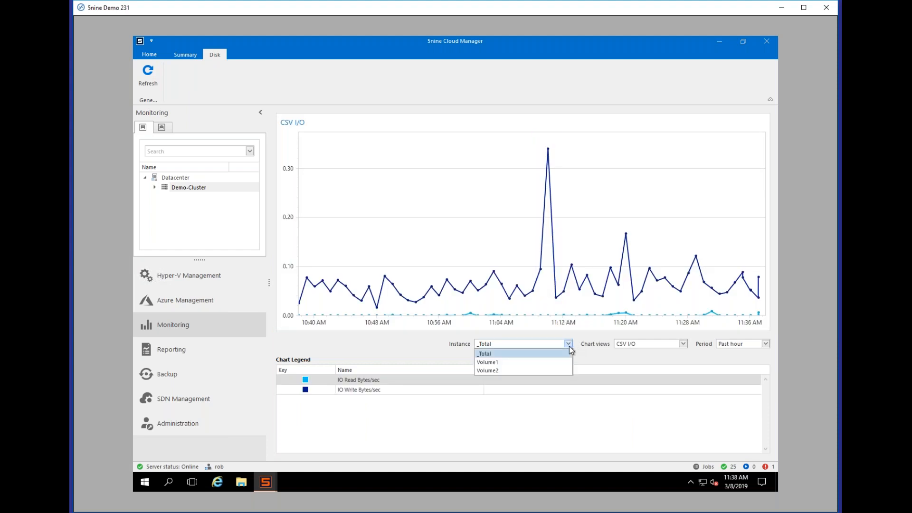
left_click(517, 365)
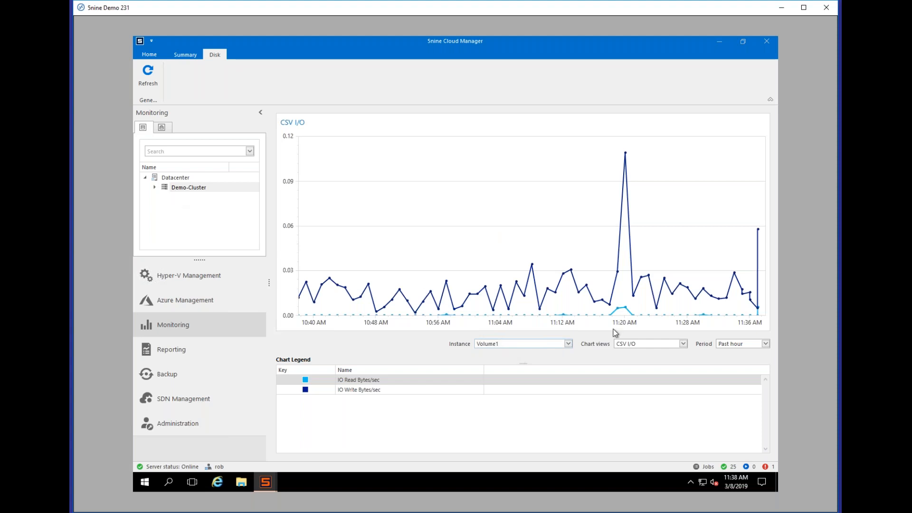
left_click(682, 343)
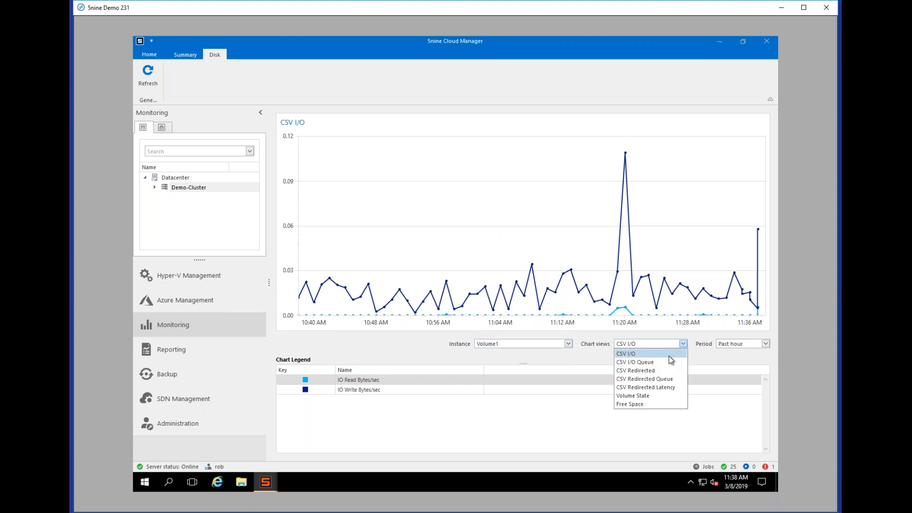
left_click(644, 378)
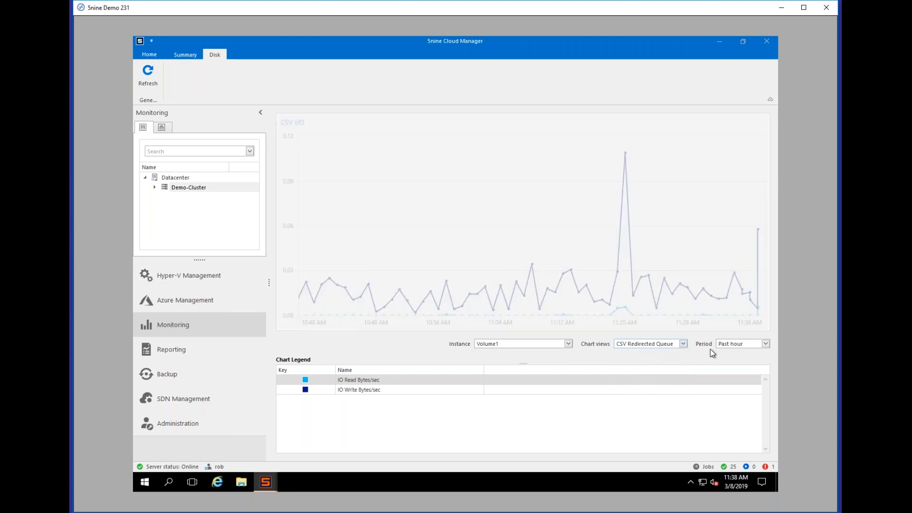
left_click(756, 344)
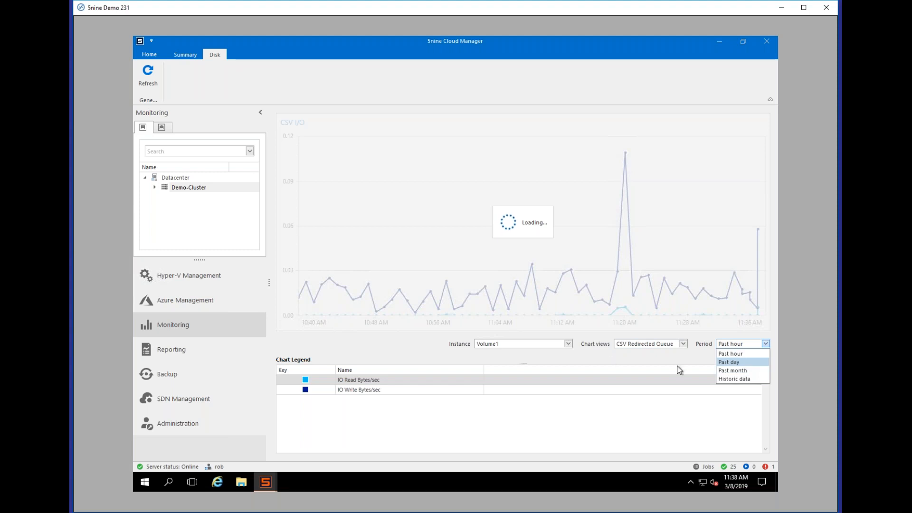
left_click(412, 355)
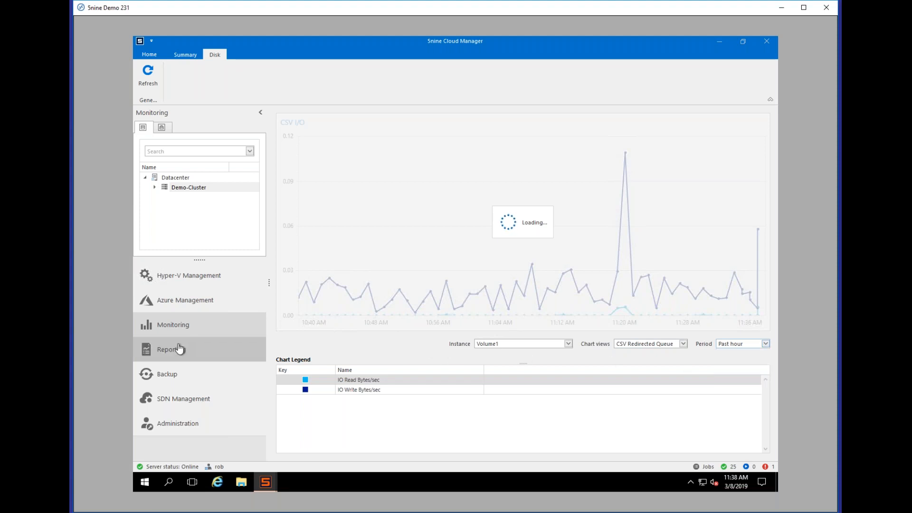
Step: Open the VM Life Cycle Management report with the period kept at Past month
left_click(194, 355)
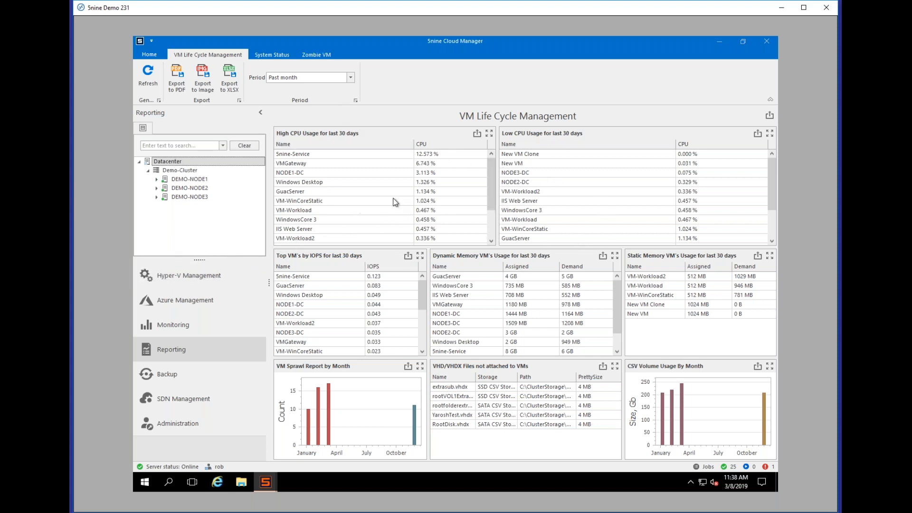
left_click(353, 79)
left_click(351, 78)
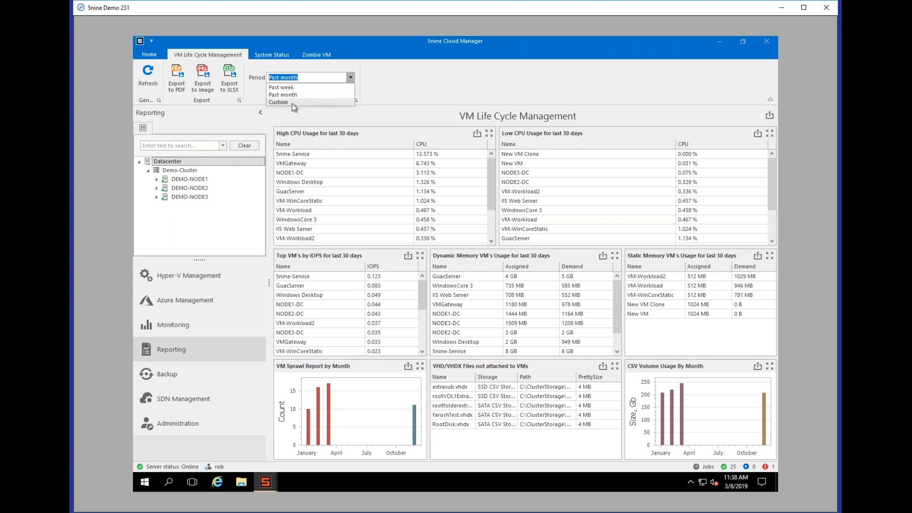
left_click(504, 88)
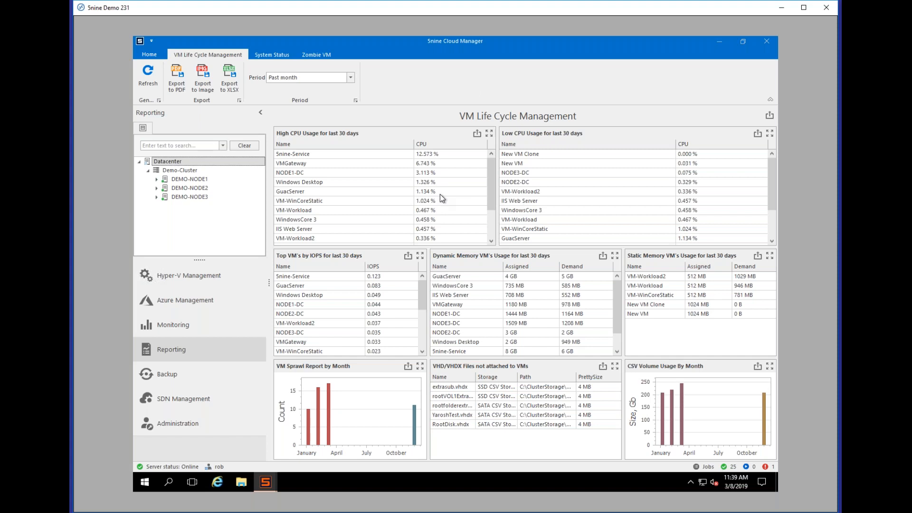
mouse_move(202, 201)
Step: Click through the top High CPU usage VM and the New VM row in Low CPU usage
left_click(353, 153)
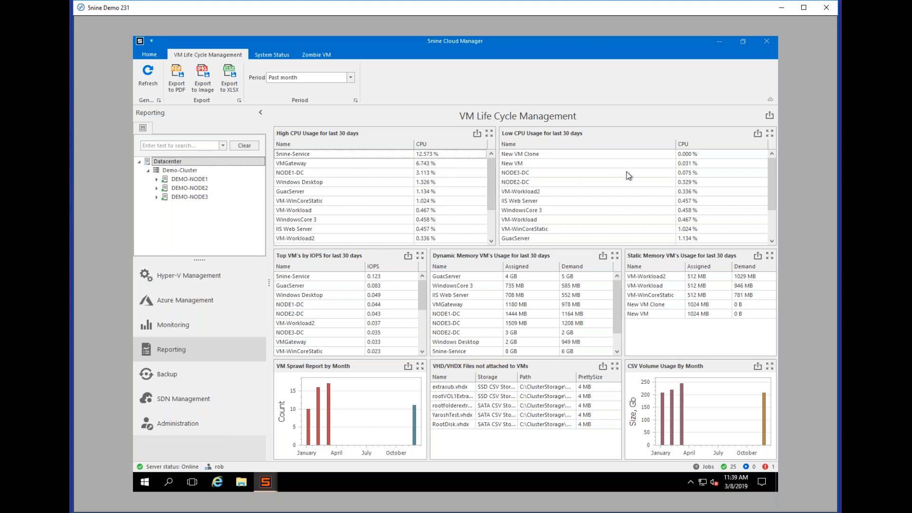
left_click(664, 168)
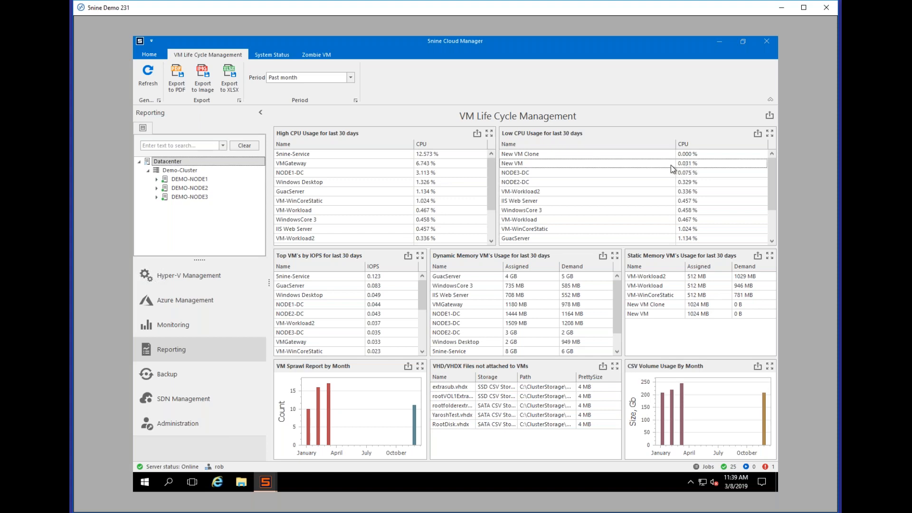
left_click(428, 155)
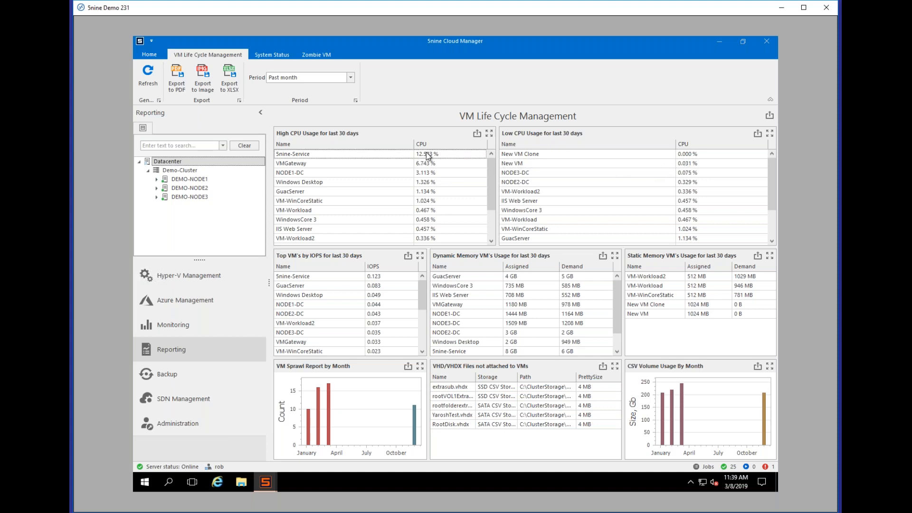
left_click(603, 165)
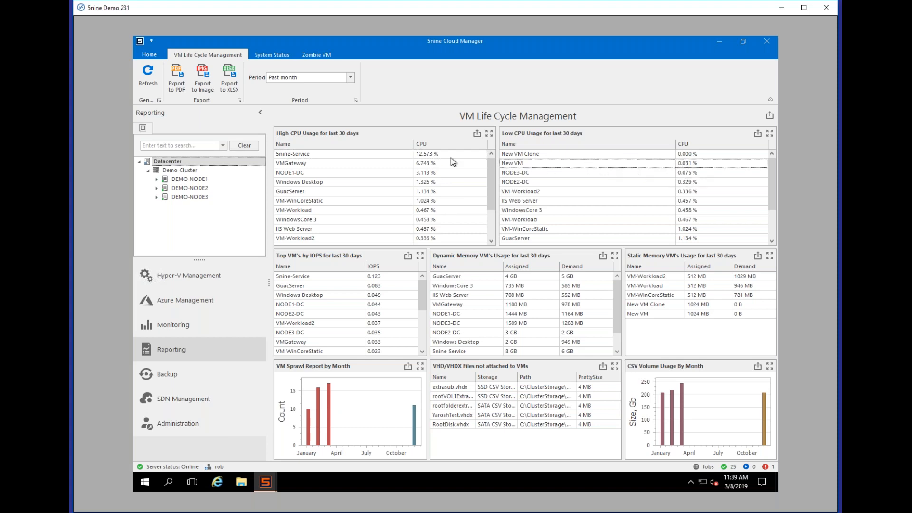
left_click(431, 156)
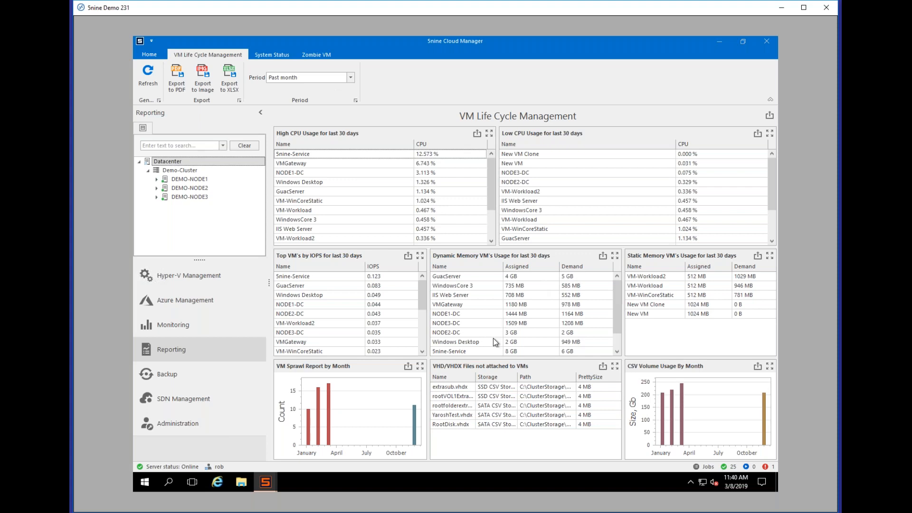
Step: Select 5nine-Service, GuacServer and NODE3-DC rows, then sort by Assigned and by Name
left_click_drag(616, 321, 613, 338)
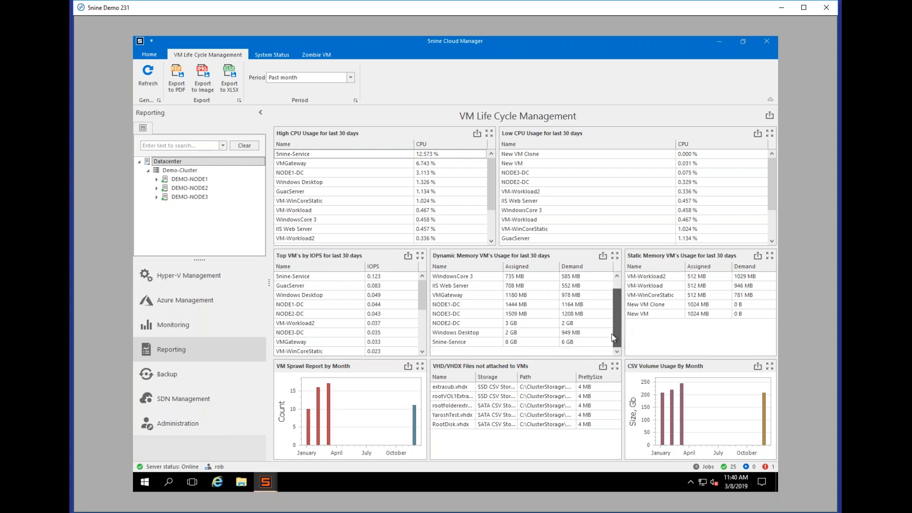
left_click(466, 344)
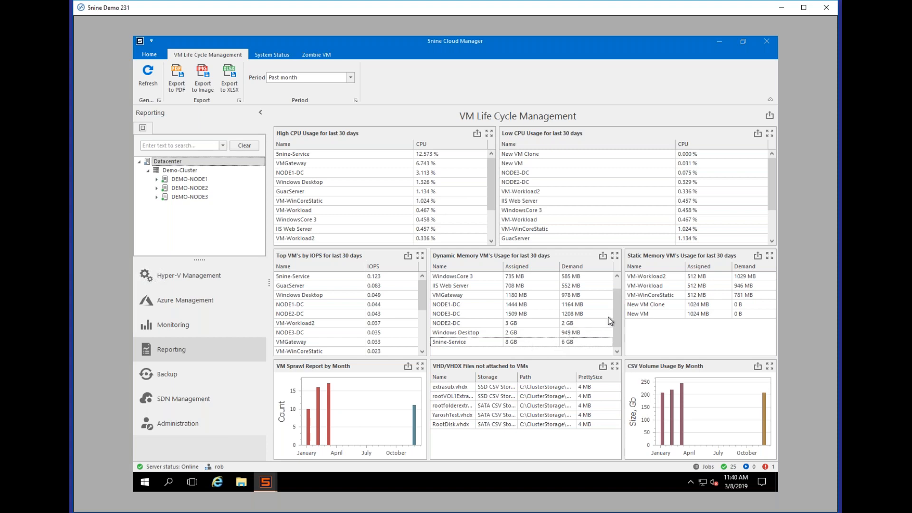
left_click_drag(618, 321, 614, 296)
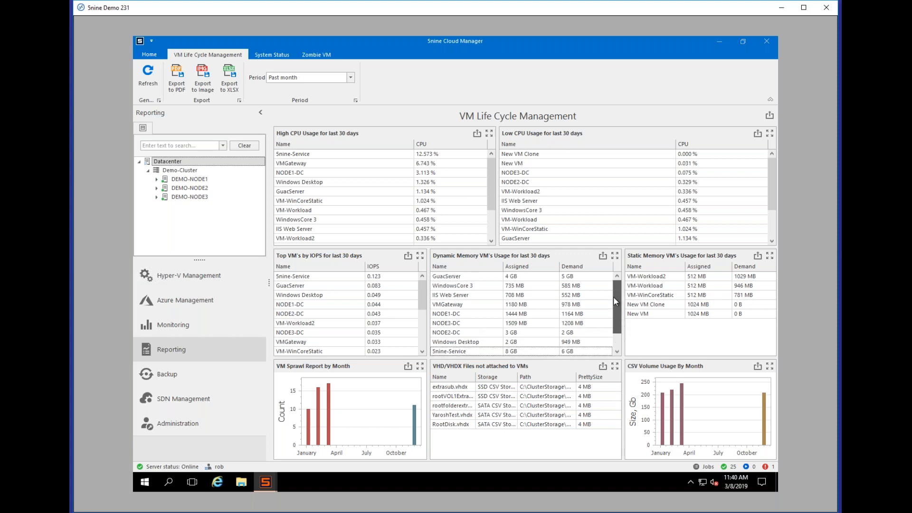
left_click(449, 278)
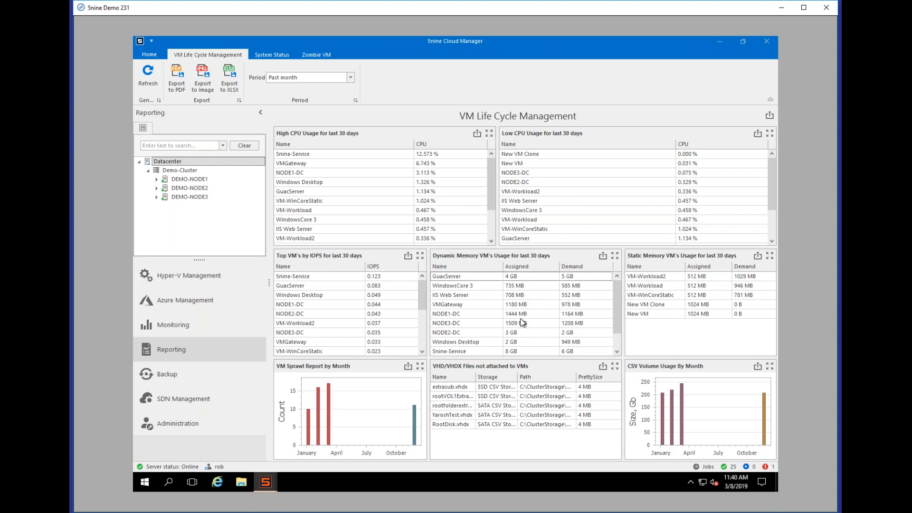
left_click(531, 322)
left_click(529, 266)
left_click(475, 264)
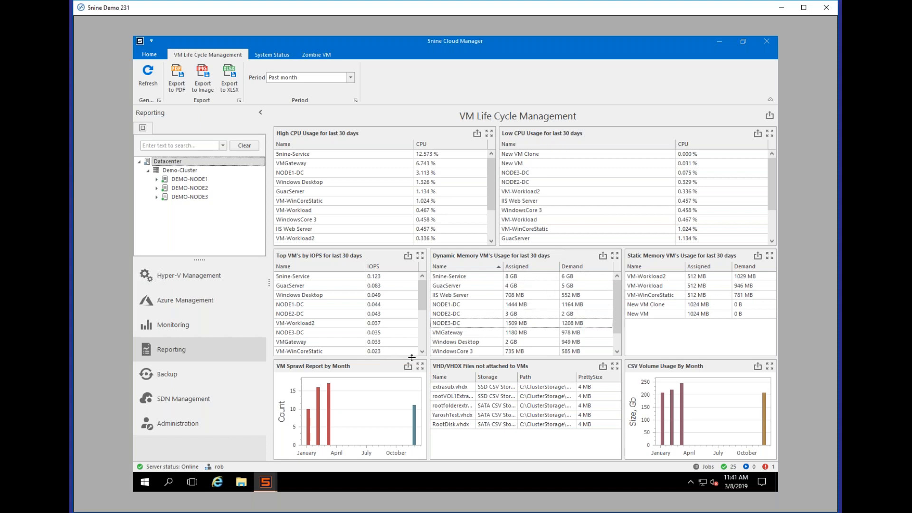
left_click(420, 371)
mouse_move(327, 376)
mouse_move(362, 351)
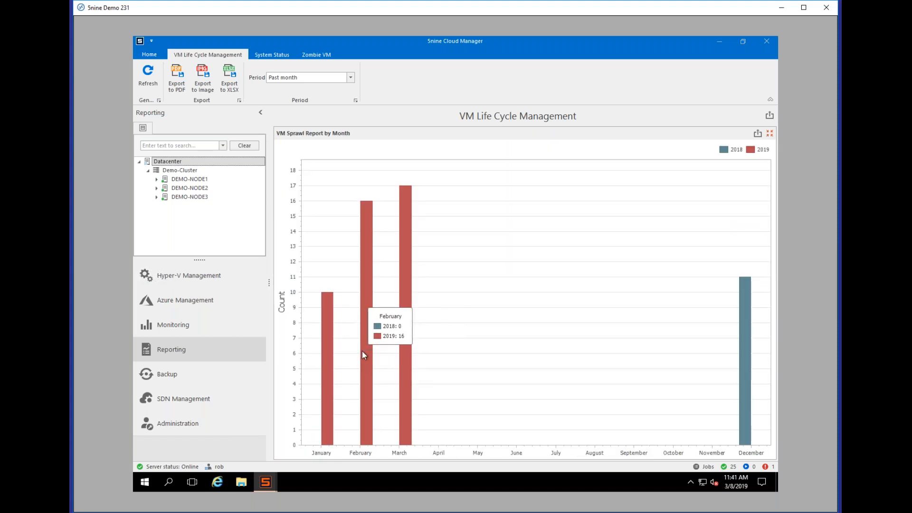
mouse_move(410, 350)
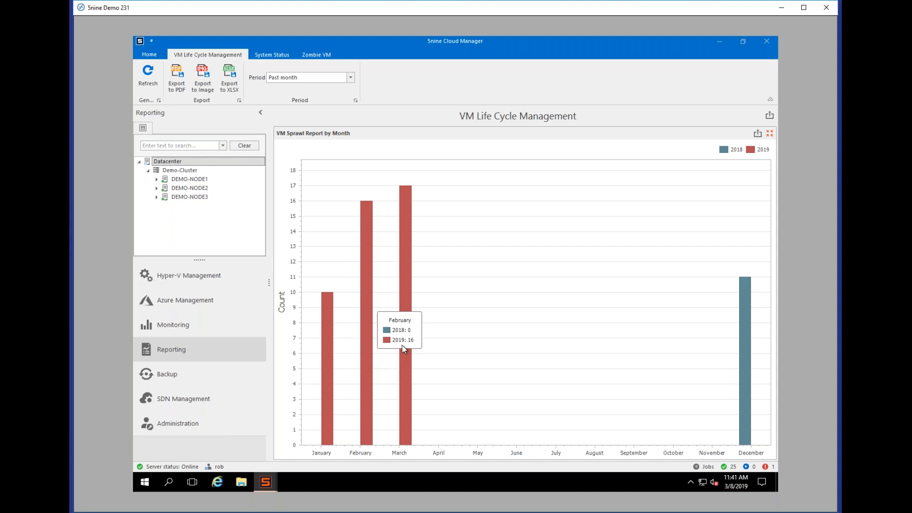
left_click(768, 132)
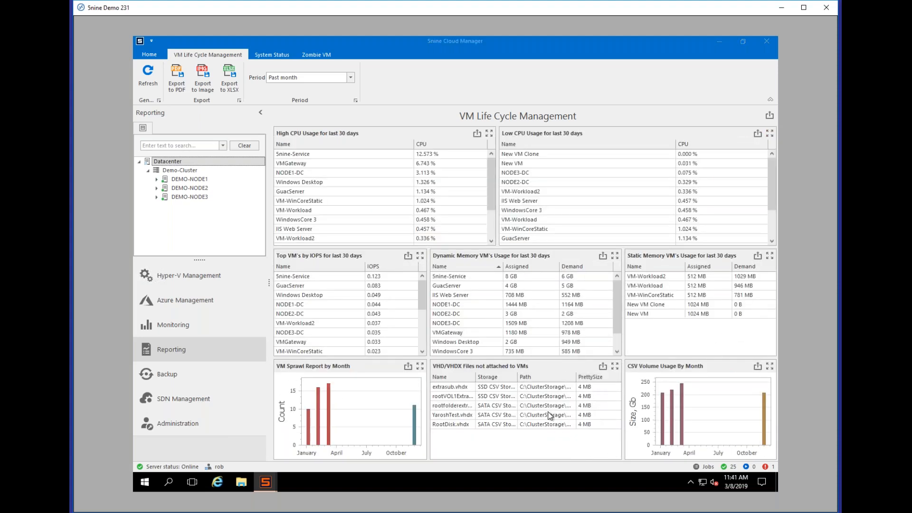
left_click(615, 365)
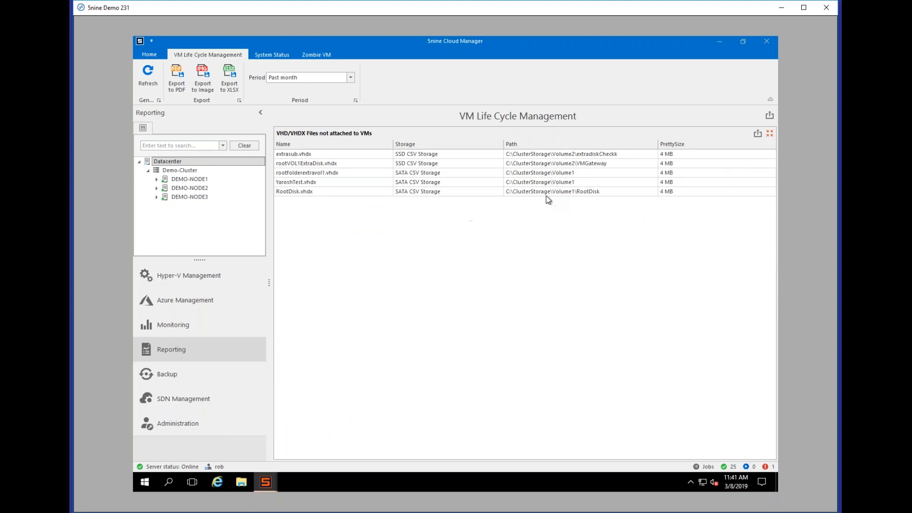
left_click(770, 135)
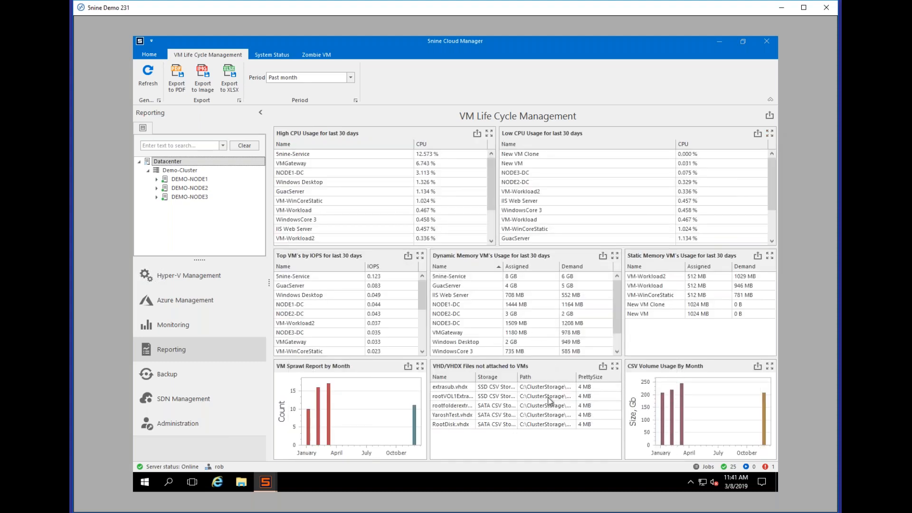
left_click(770, 367)
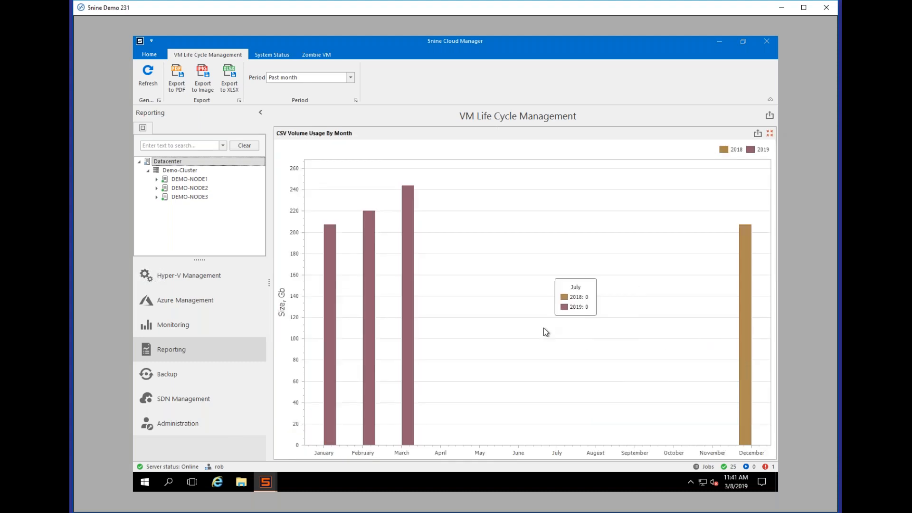
mouse_move(332, 297)
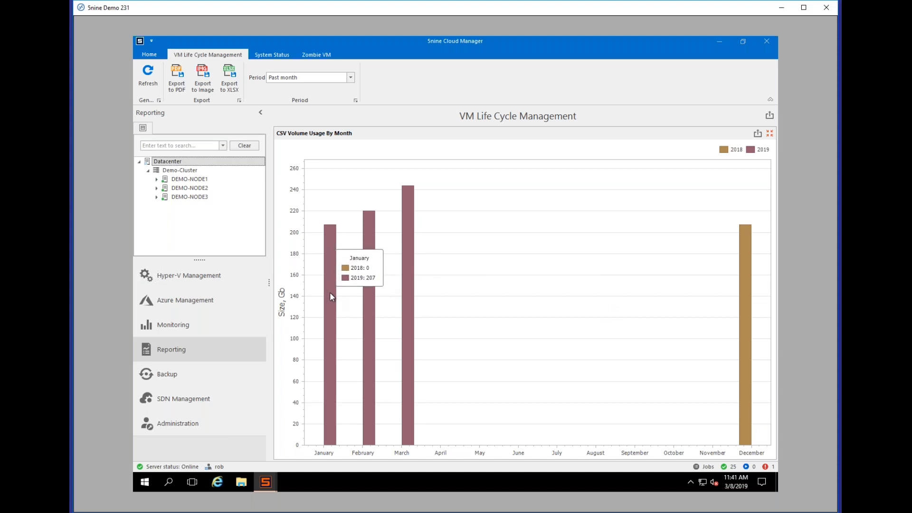
mouse_move(367, 288)
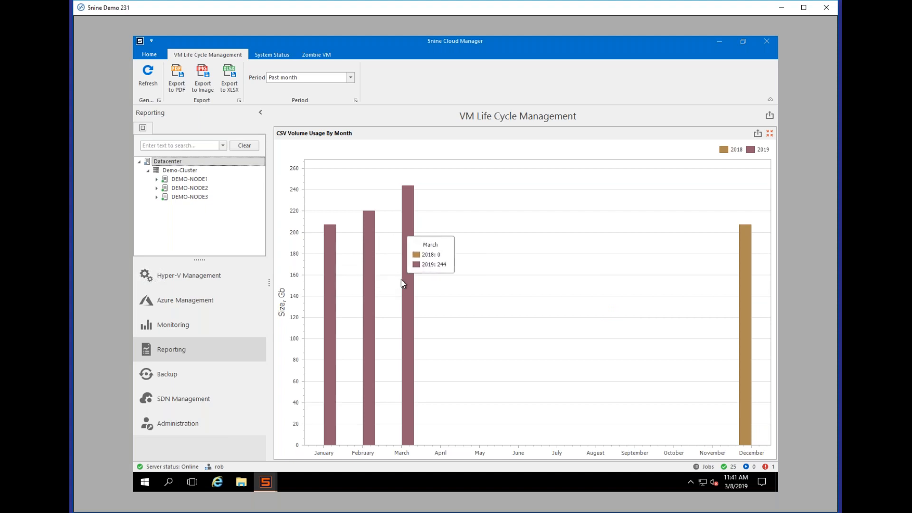
mouse_move(575, 258)
mouse_move(731, 250)
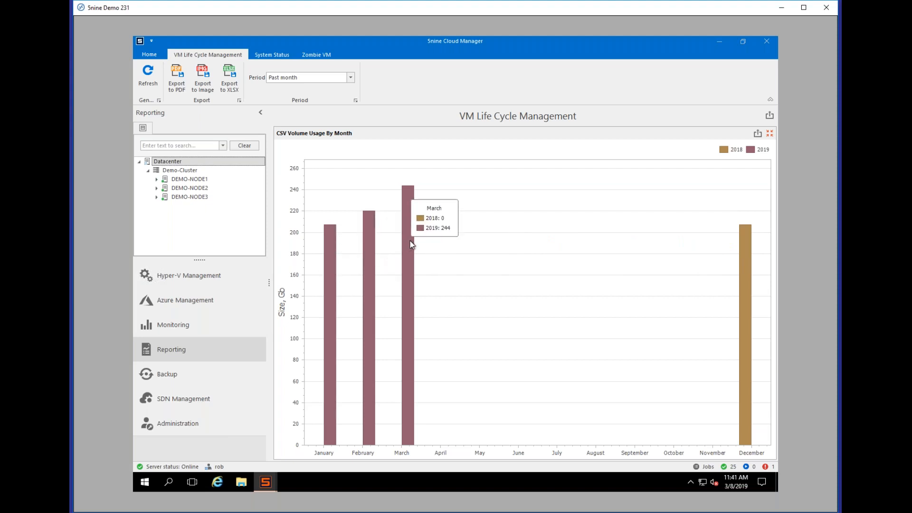
left_click(769, 133)
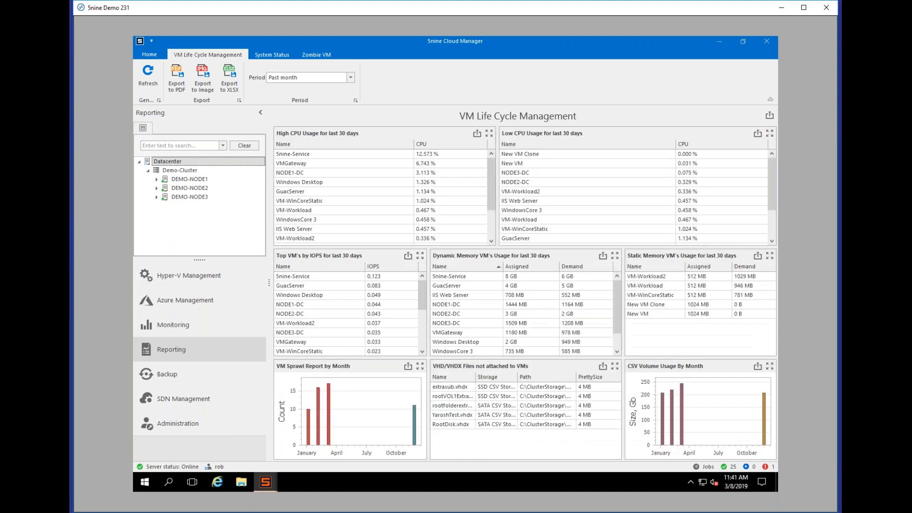
Step: Show the Zombie VM report sorted by rank ascending and view New VM Clone's details
mouse_move(335, 427)
mouse_move(683, 395)
left_click(322, 56)
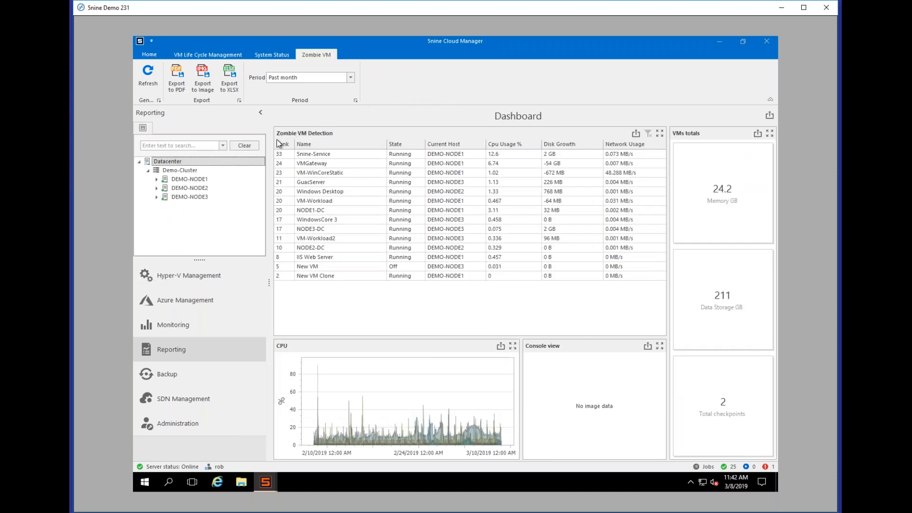
left_click(285, 144)
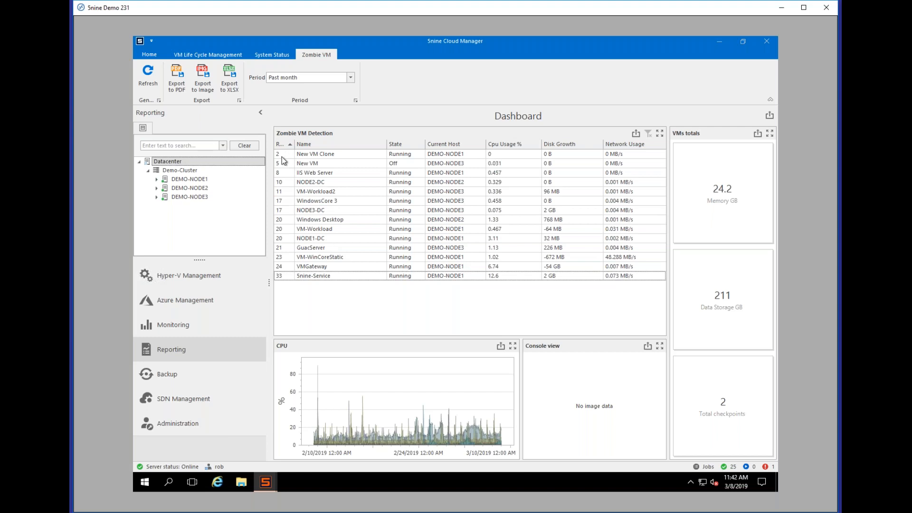
left_click(281, 156)
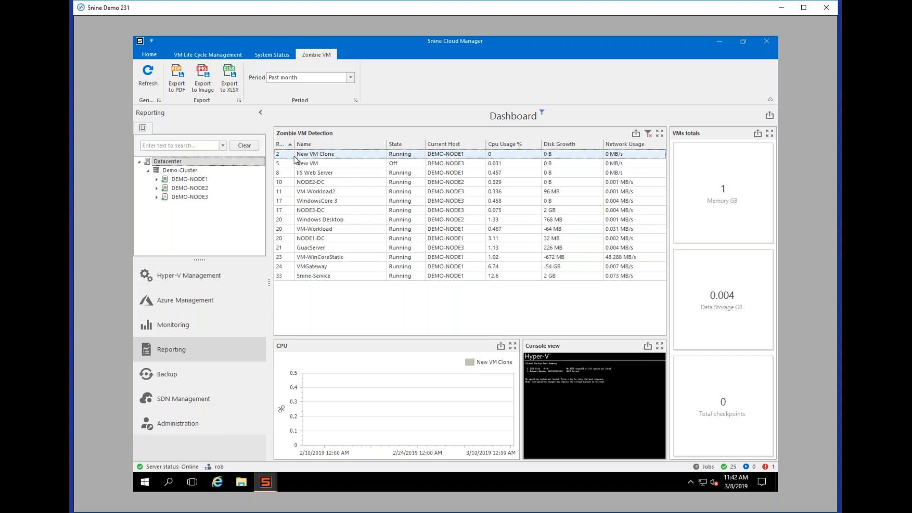
mouse_move(426, 391)
Step: Build the System Status report with all items, showing 13 running and 4 stopped VMs
left_click(232, 54)
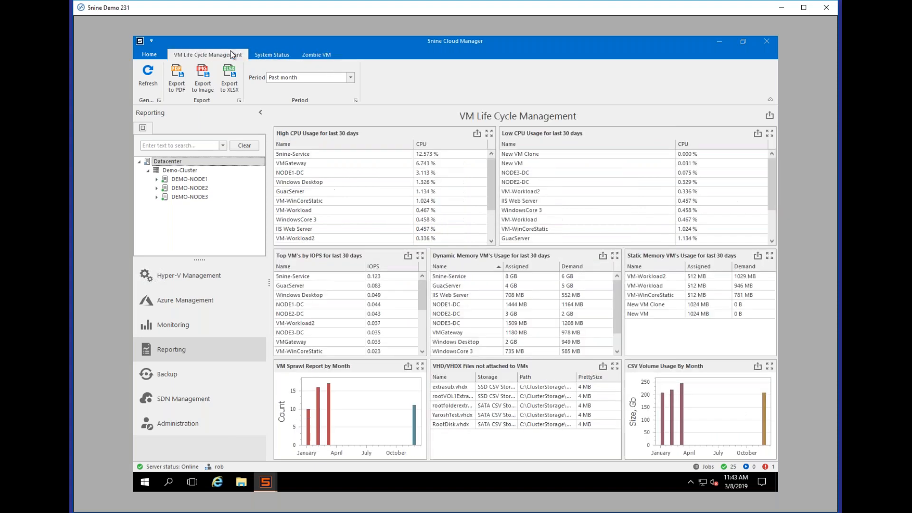
left_click(265, 55)
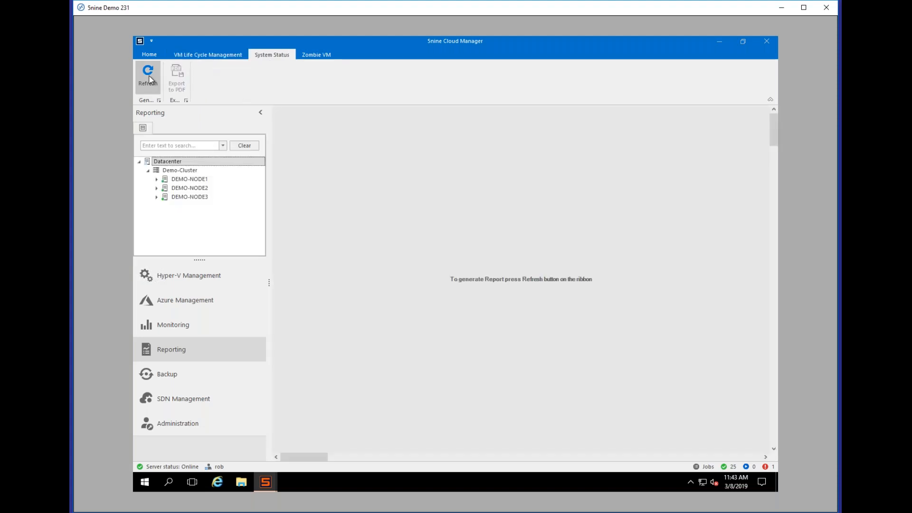
left_click(149, 79)
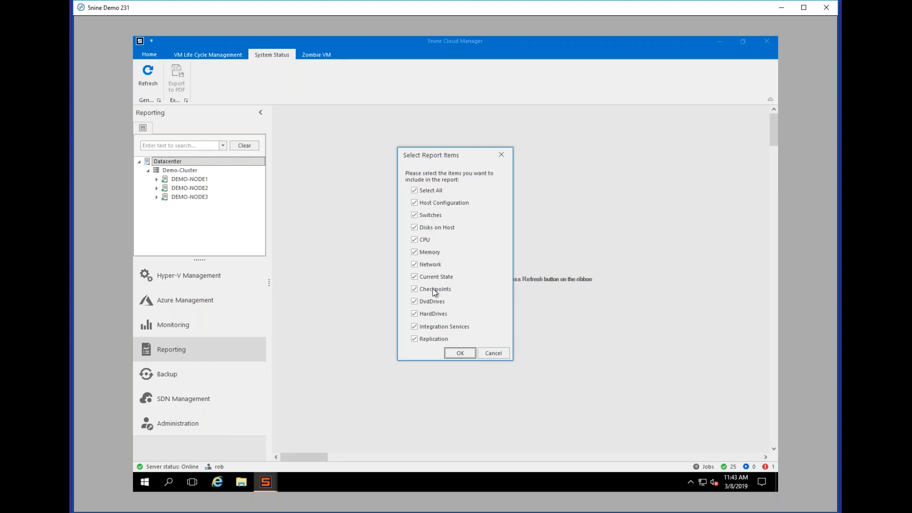
left_click(455, 357)
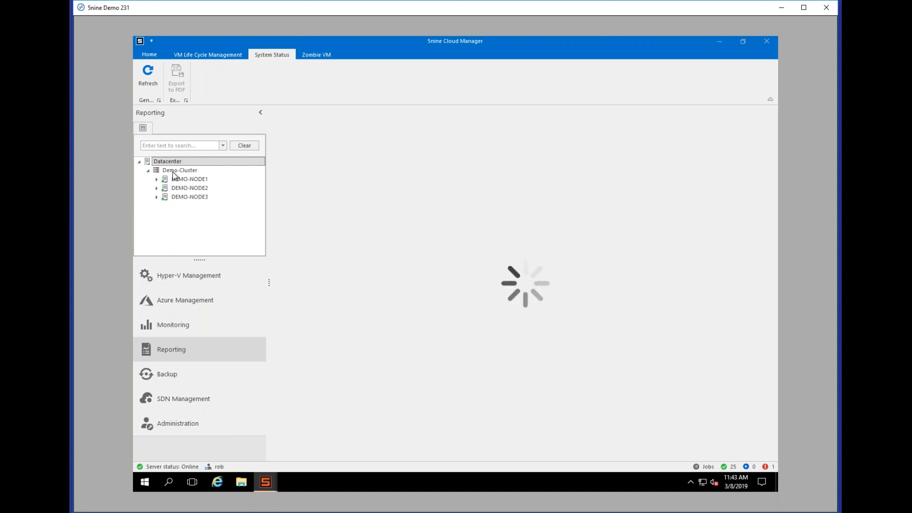
mouse_move(186, 179)
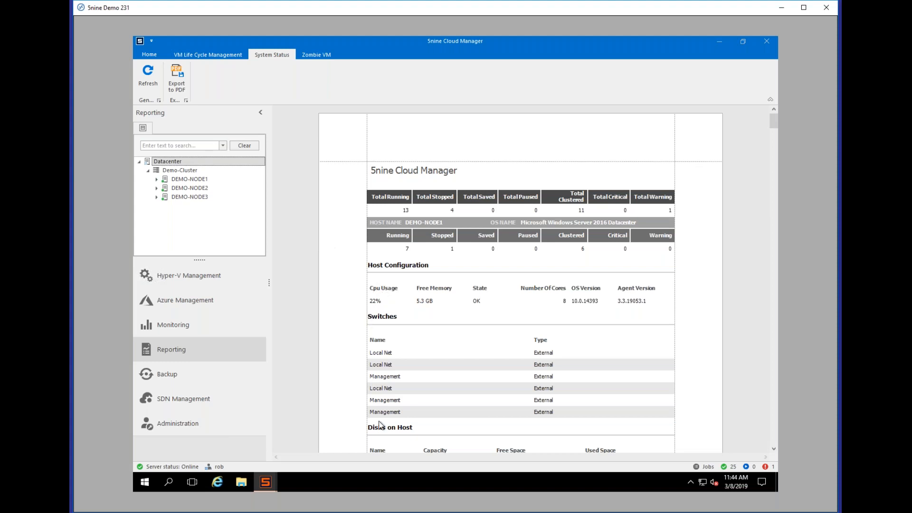
Step: Scroll the System Status report past CPU, Memory and Network to the page 8 Hard Drives table
scroll(377, 307, "down", 3)
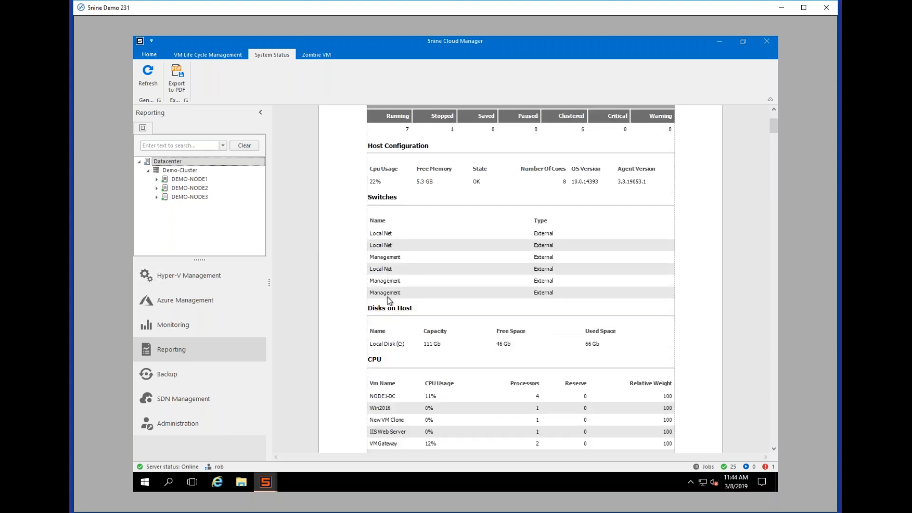
scroll(441, 315, "down", 3)
scroll(428, 222, "down", 6)
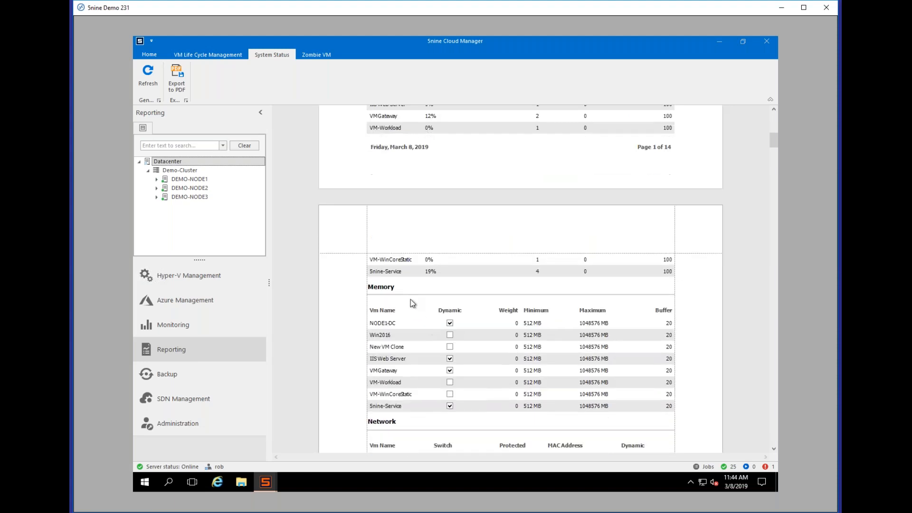
scroll(409, 308, "down", 9)
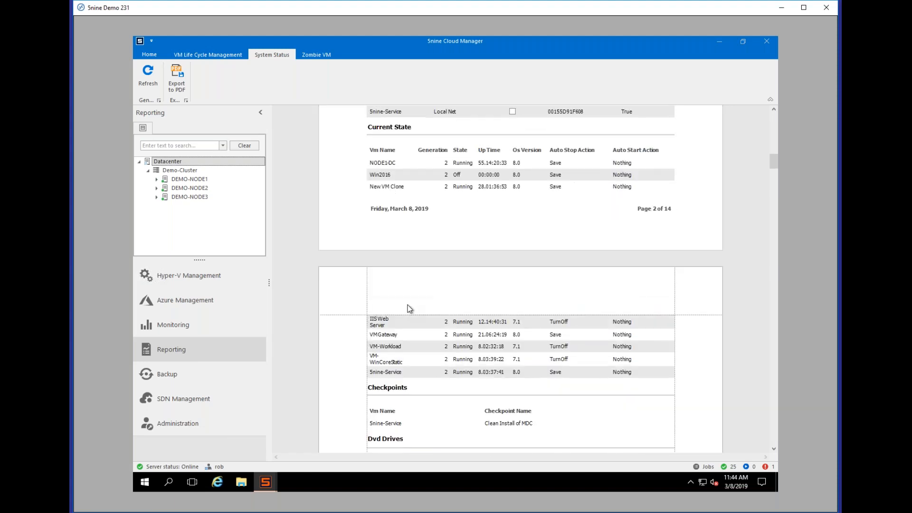
scroll(409, 309, "down", 8)
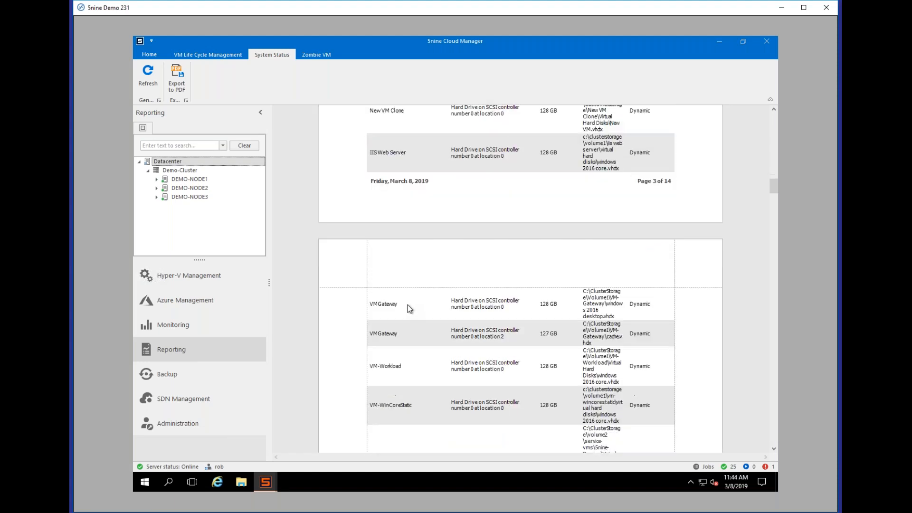
scroll(409, 309, "down", 9)
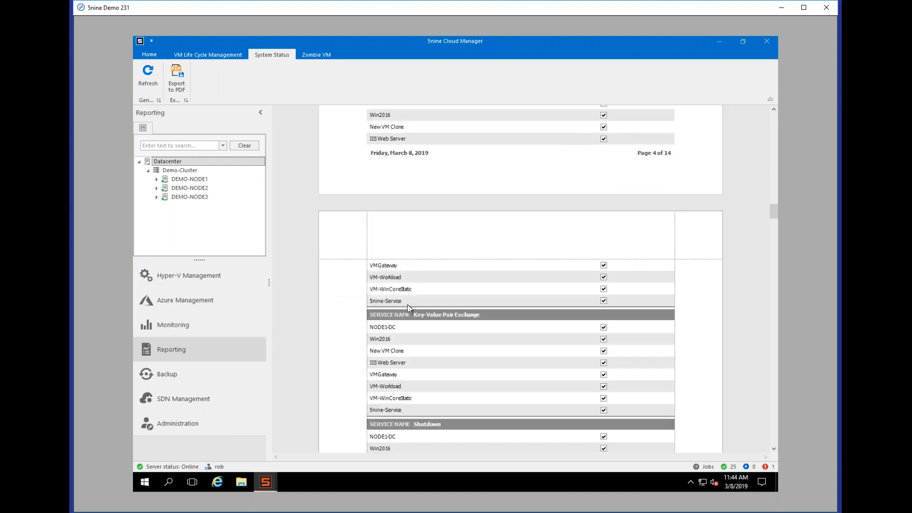
scroll(409, 309, "down", 9)
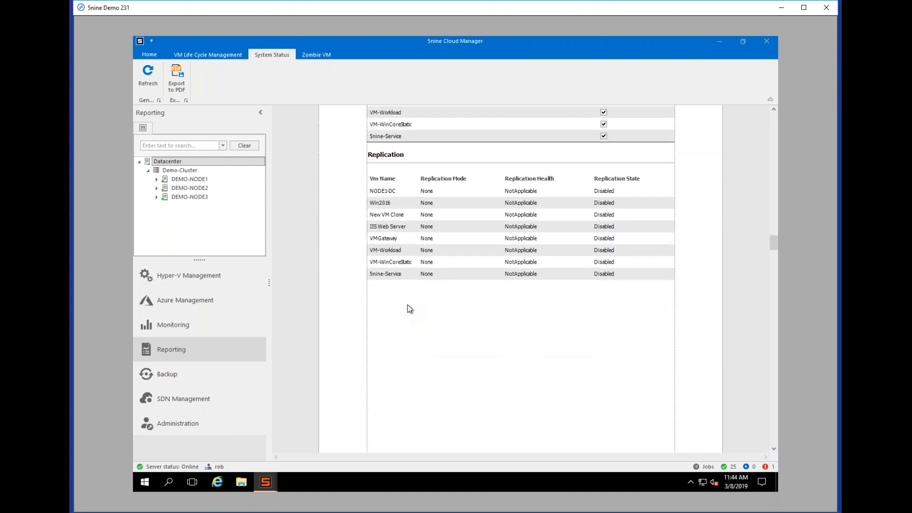
scroll(410, 308, "down", 10)
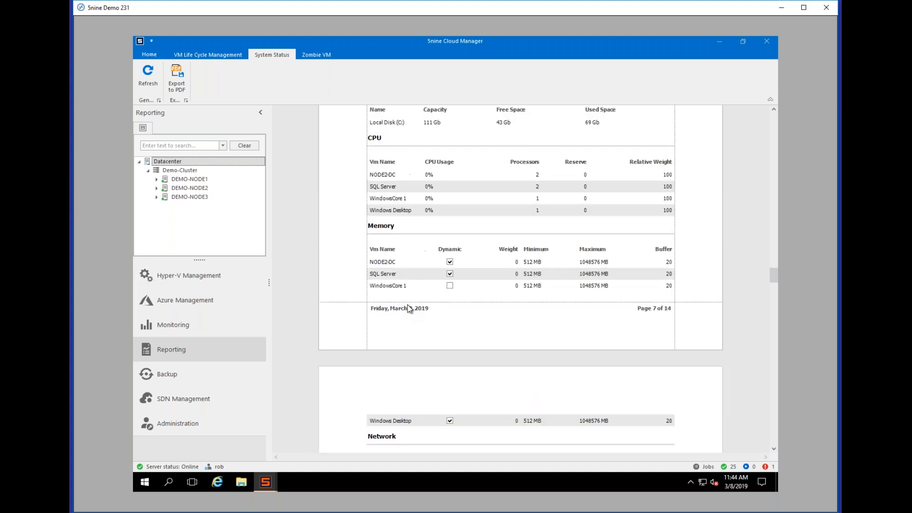
scroll(410, 309, "down", 3)
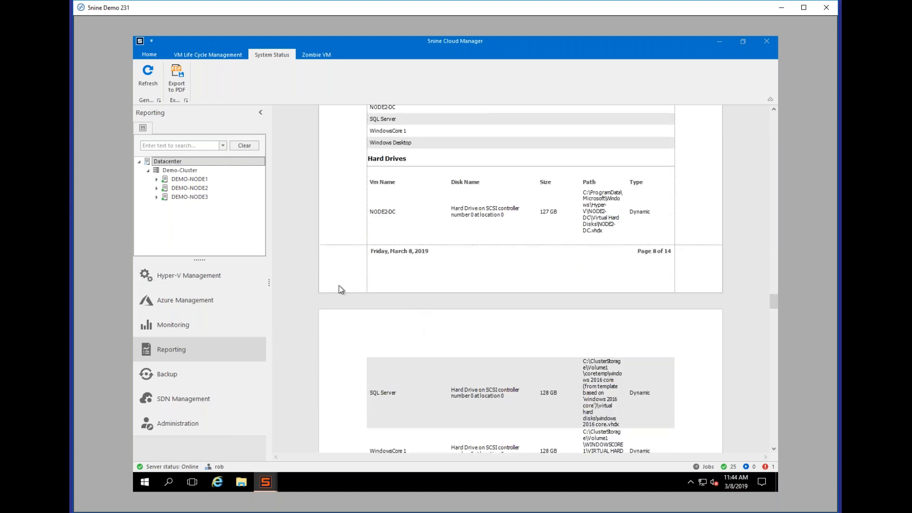
Step: In Backup, expand Demo-Cluster and DEMO-NODE3, check New VM's archives, then show all Datacenter backups
left_click(217, 380)
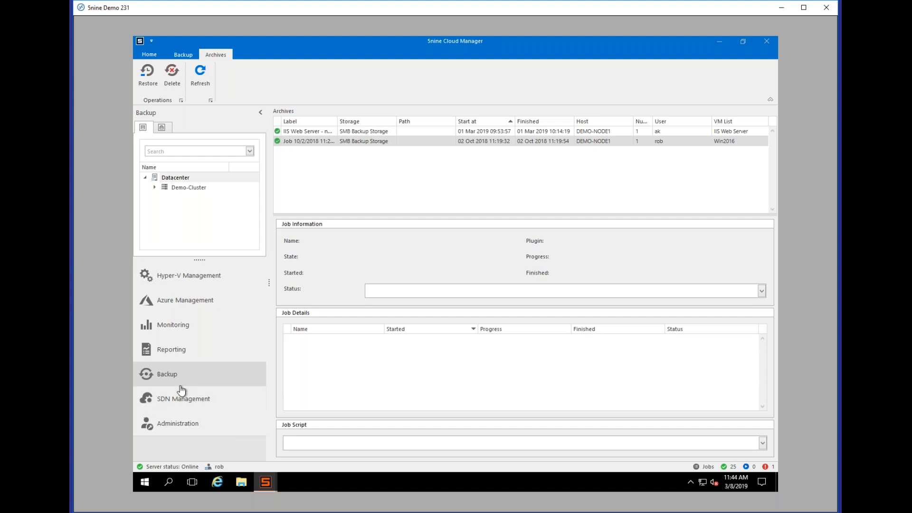
left_click(154, 187)
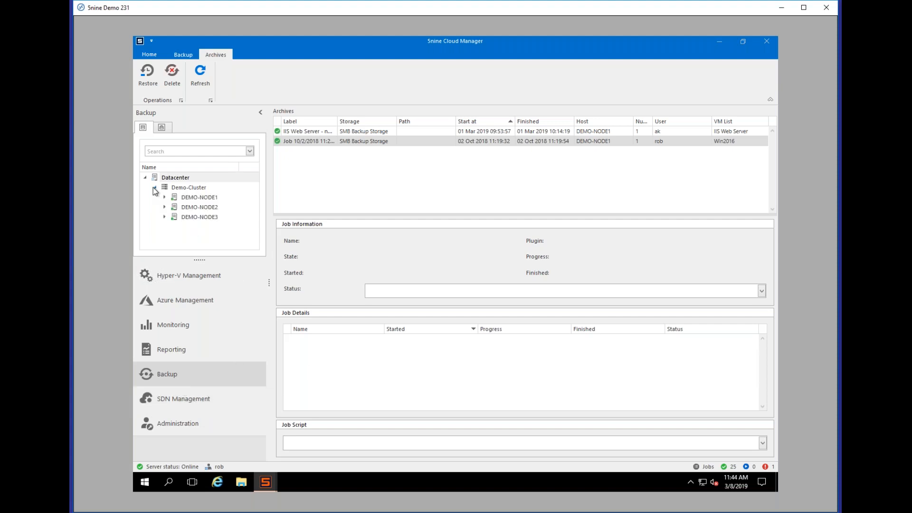
left_click(166, 218)
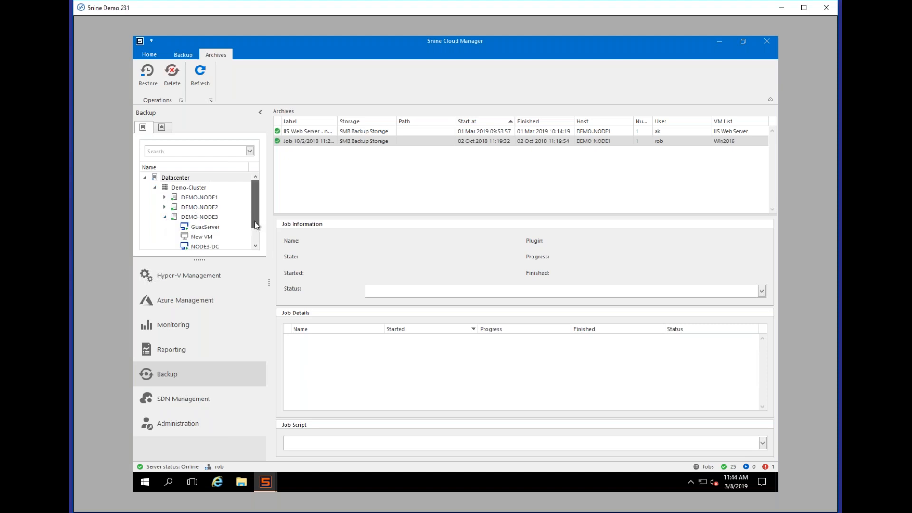
scroll(247, 218, "down", 1)
left_click(204, 217)
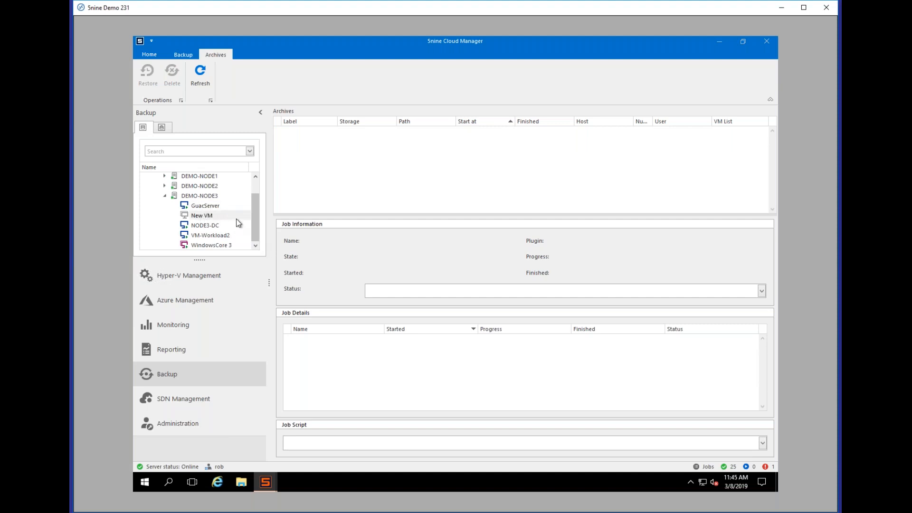
left_click_drag(259, 226, 258, 195)
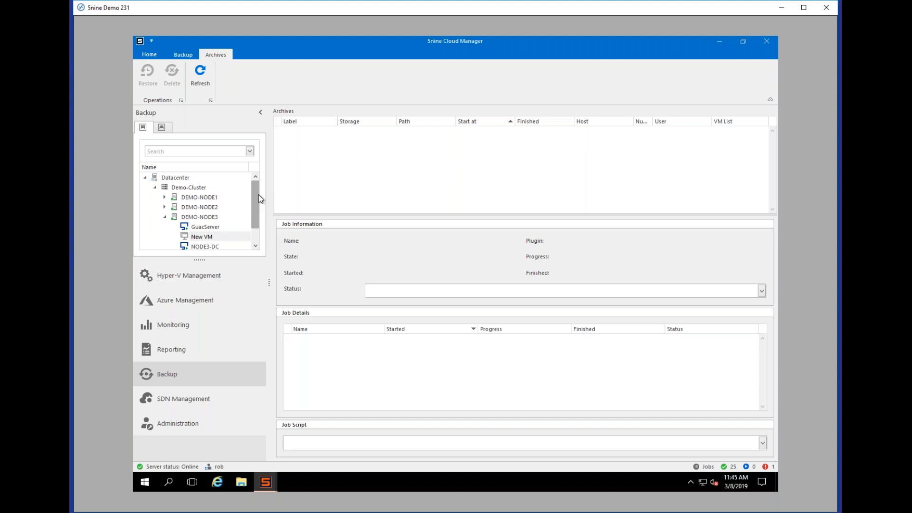
left_click(174, 179)
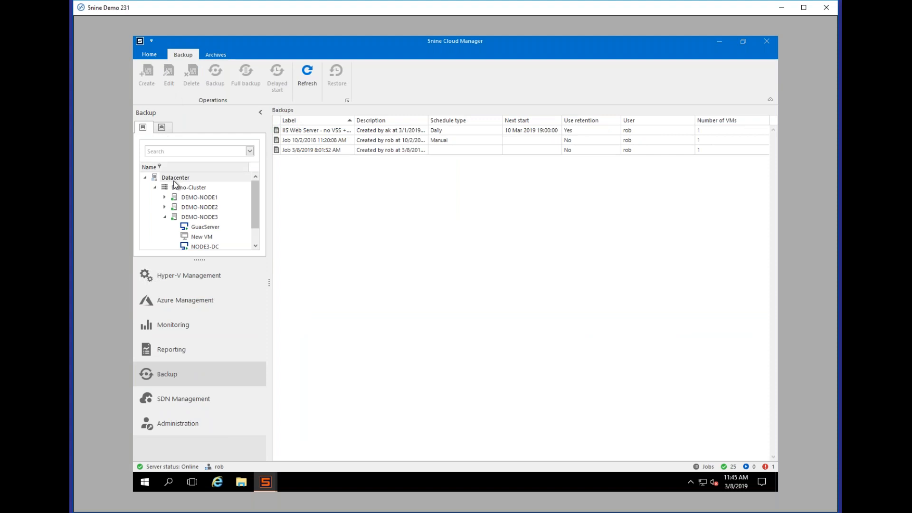
Step: Start a new backup job for DEMO-NODE2
left_click(195, 207)
left_click(156, 87)
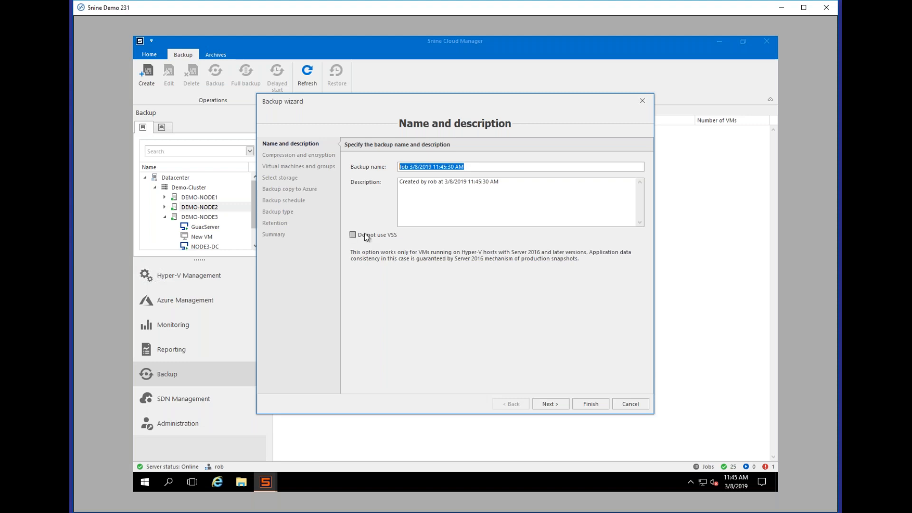
left_click(555, 405)
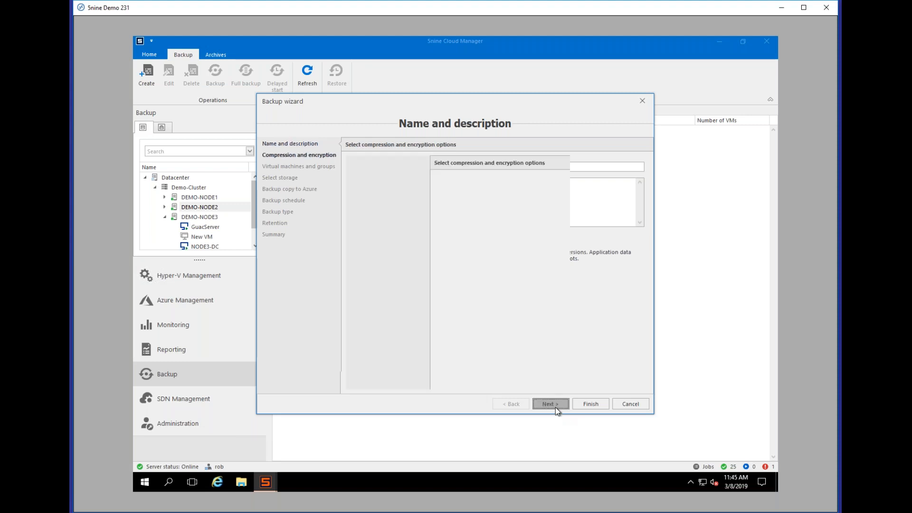
Step: Set an encryption key and keep only NODE1-DC selected for the backup
left_click(432, 207)
type("****")
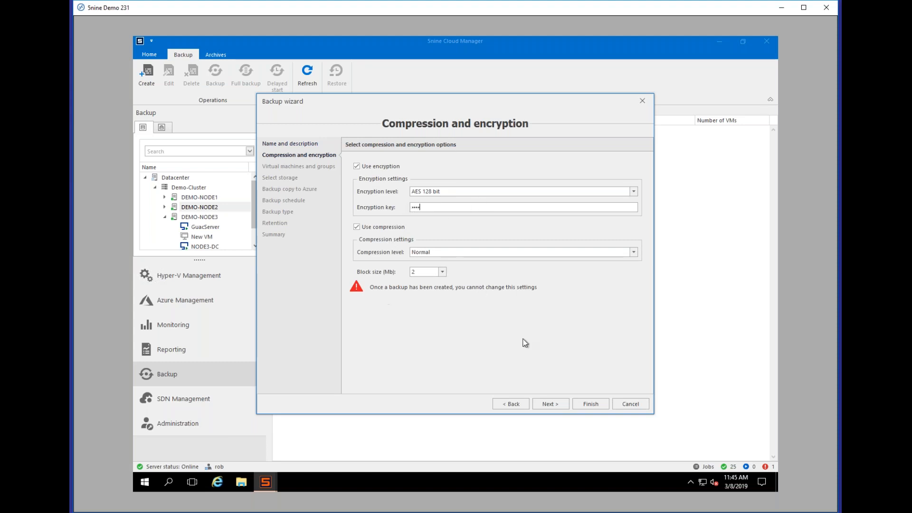
left_click(547, 399)
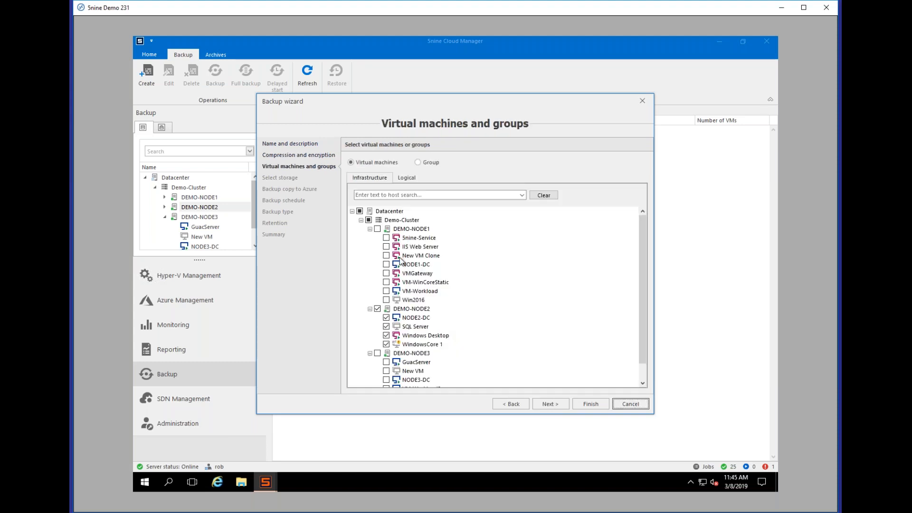
left_click(359, 211)
left_click(553, 403)
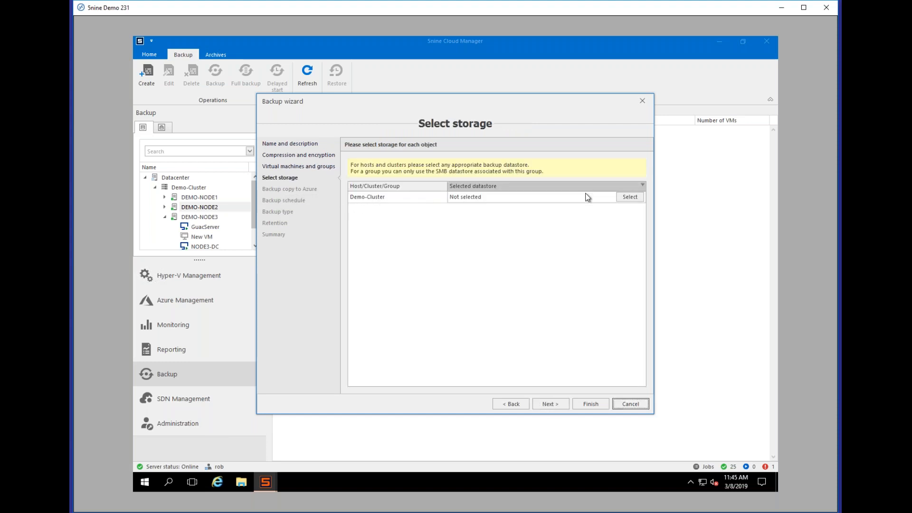
Step: Choose SMB Backup Storage as Demo-Cluster's backup datastore
left_click(628, 197)
left_click(556, 237)
left_click(471, 260)
left_click(509, 287)
left_click(559, 404)
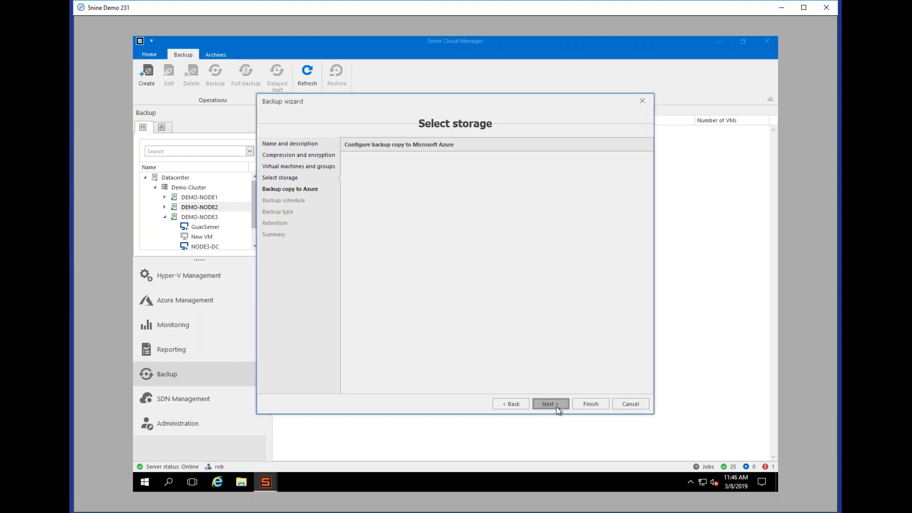
Step: Enable an Azure backup copy for NODE1-DC with the Azure account name and key
left_click(396, 165)
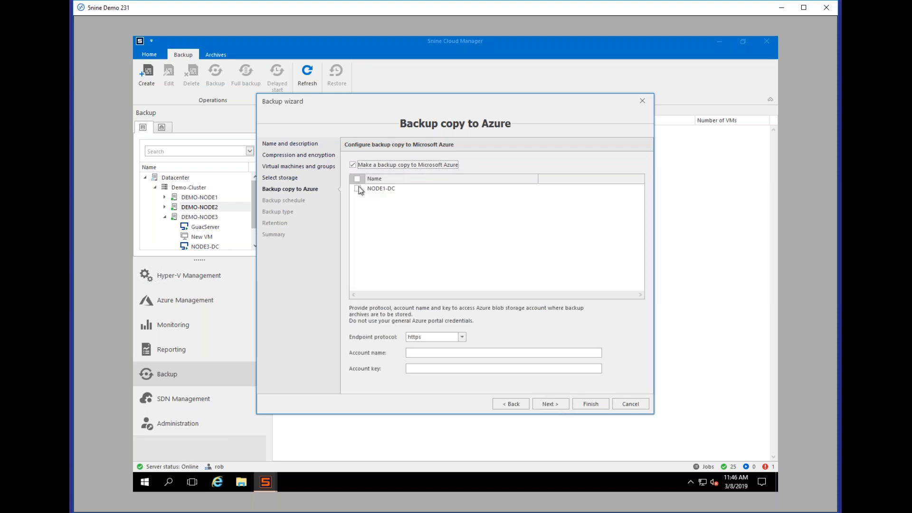
left_click(357, 188)
left_click(461, 354)
type("67675567657765")
left_click(437, 369)
type("*********")
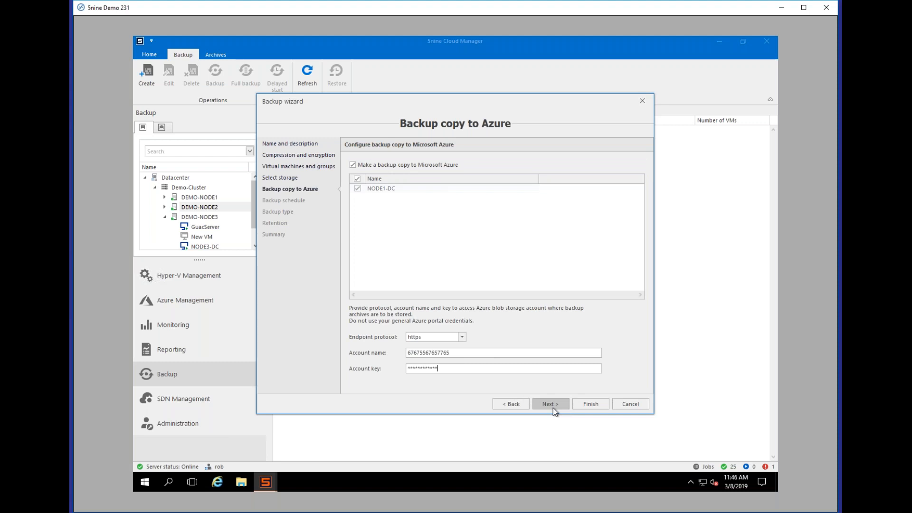
left_click(552, 405)
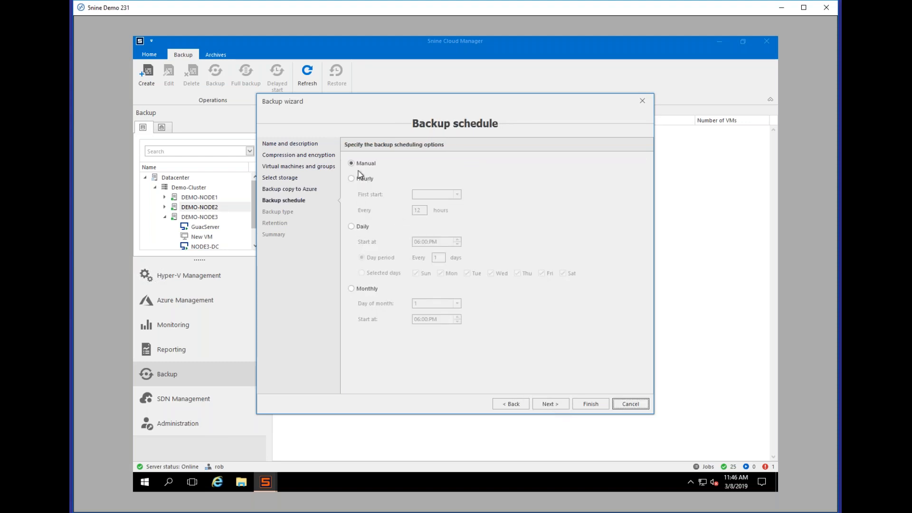
Step: Schedule the backup daily on selected days, incremental with a full archive every 30
left_click(362, 227)
left_click(373, 274)
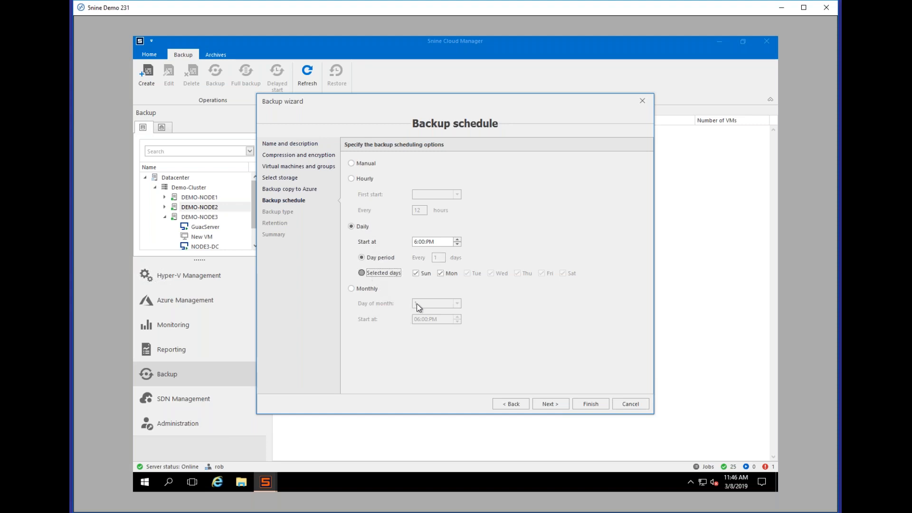
left_click(556, 404)
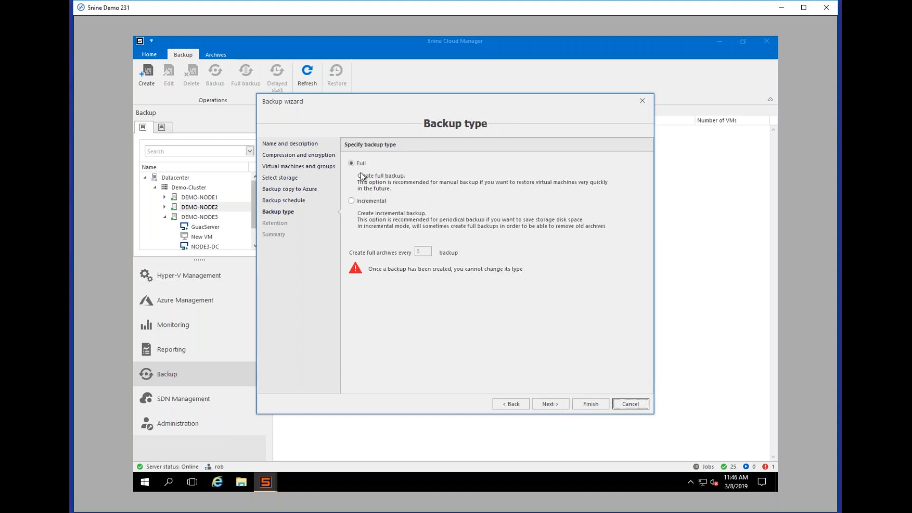
left_click(369, 201)
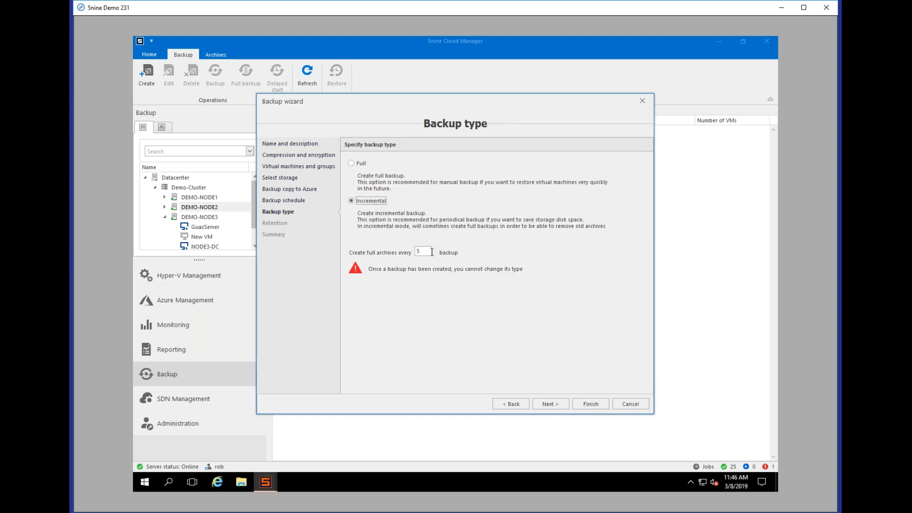
double_click(421, 251)
type("30")
left_click(545, 402)
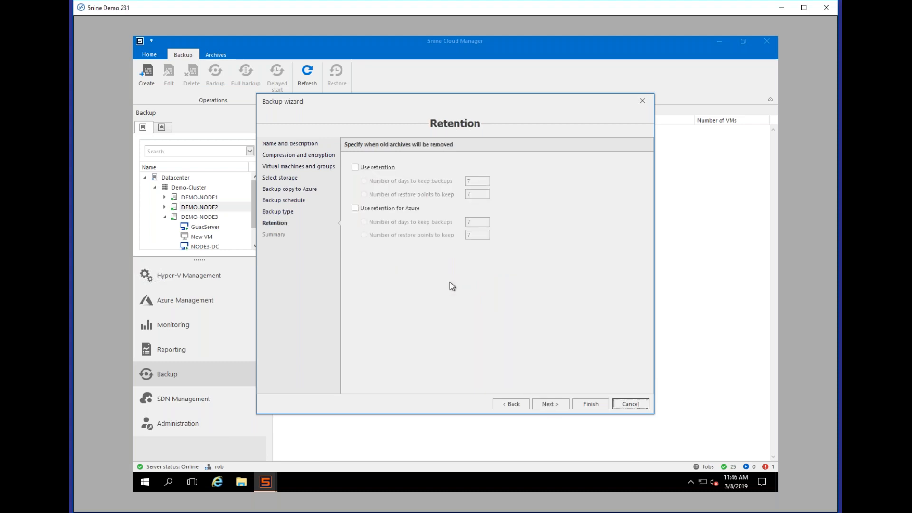
Step: Enable local and Azure retention, then cancel the wizard and return to the Archives list
left_click(376, 166)
left_click(383, 208)
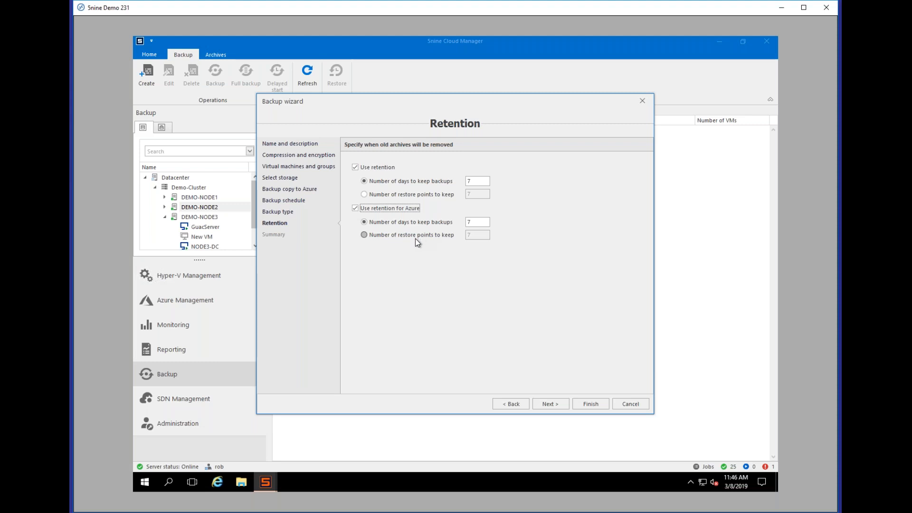
left_click(511, 404)
left_click(511, 405)
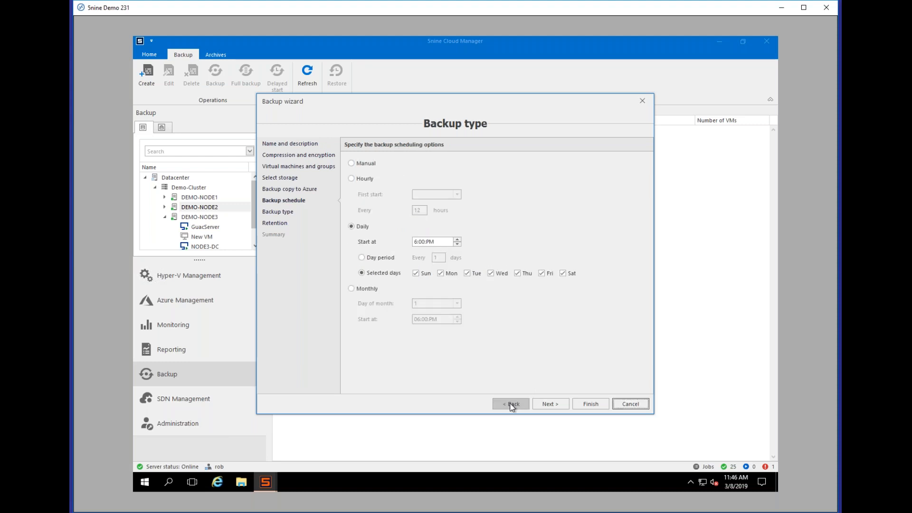
left_click(631, 404)
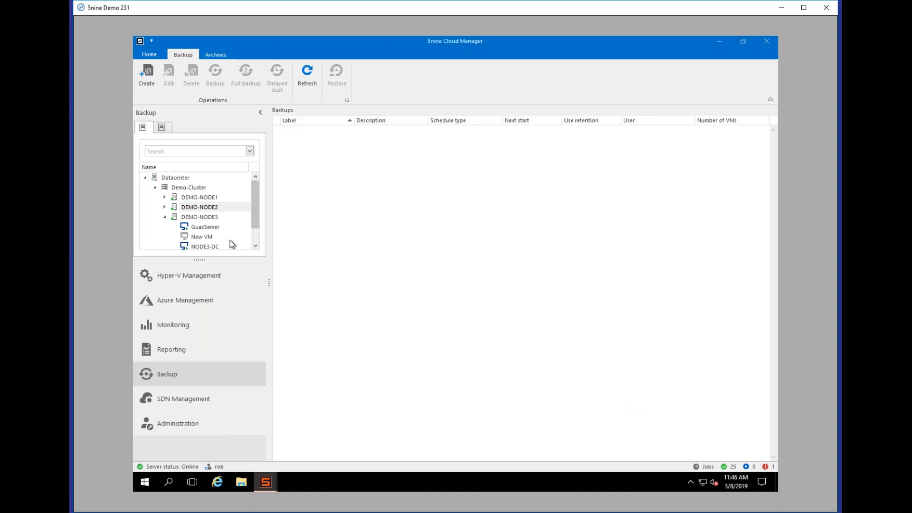
left_click(211, 54)
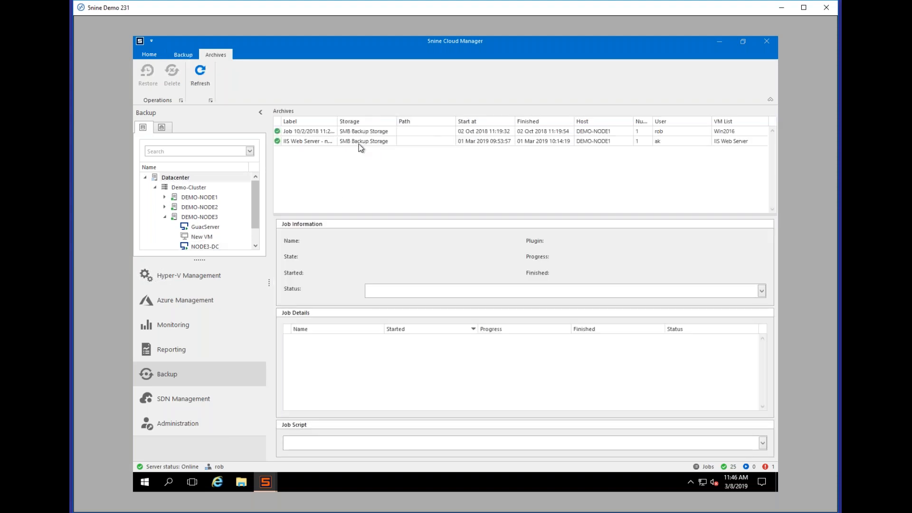
Step: Restore the IIS Web Server archive via Browse and download, dismissing the wrong-password error
left_click(358, 144)
right_click(347, 143)
left_click(372, 151)
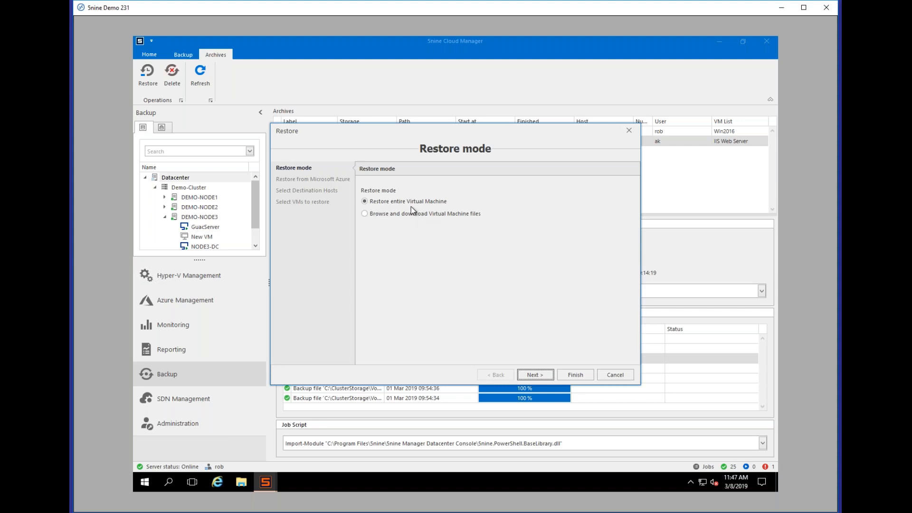
left_click(364, 213)
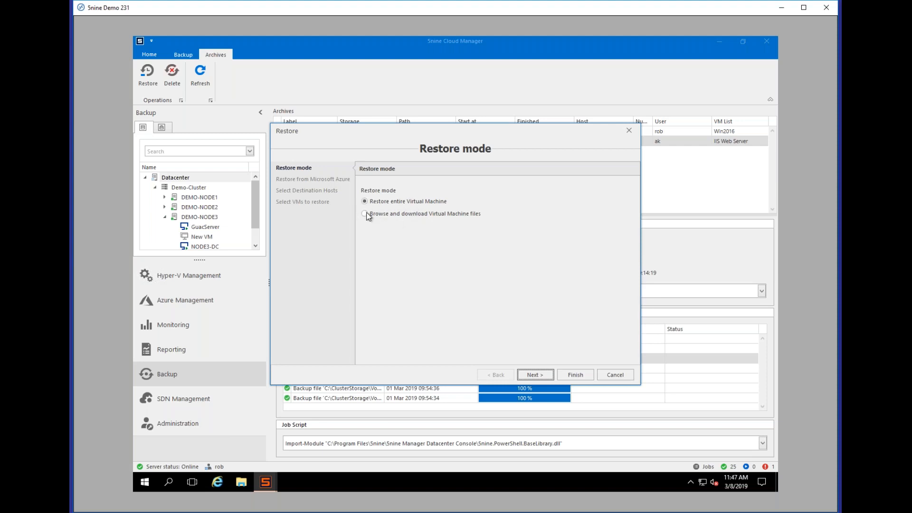
left_click(546, 375)
left_click(454, 273)
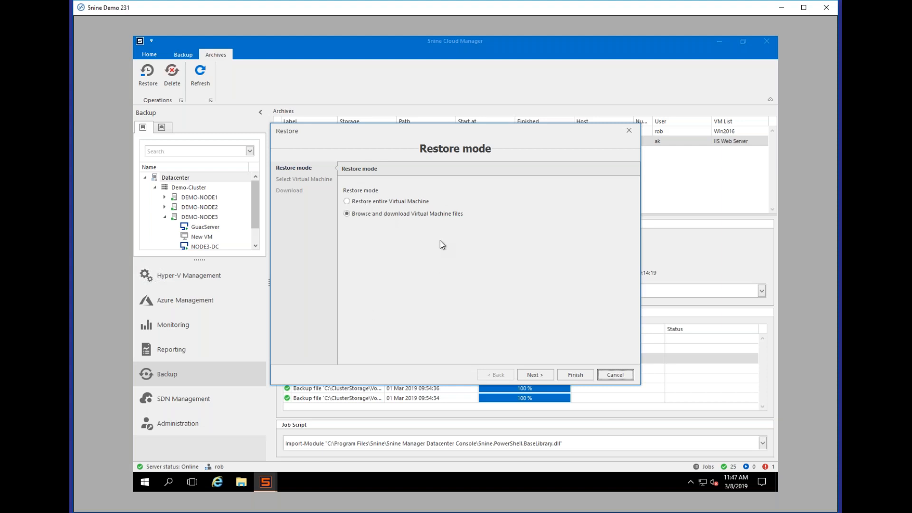
Step: Close the Restore wizard, collapse DEMO-NODE3, and go via SDN Management to Hyper-V Management
left_click(616, 375)
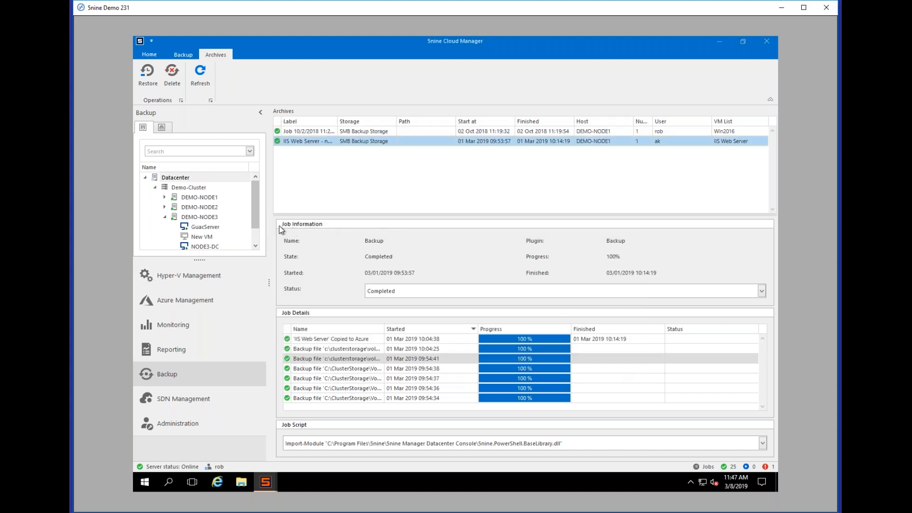
left_click_drag(256, 213, 257, 246)
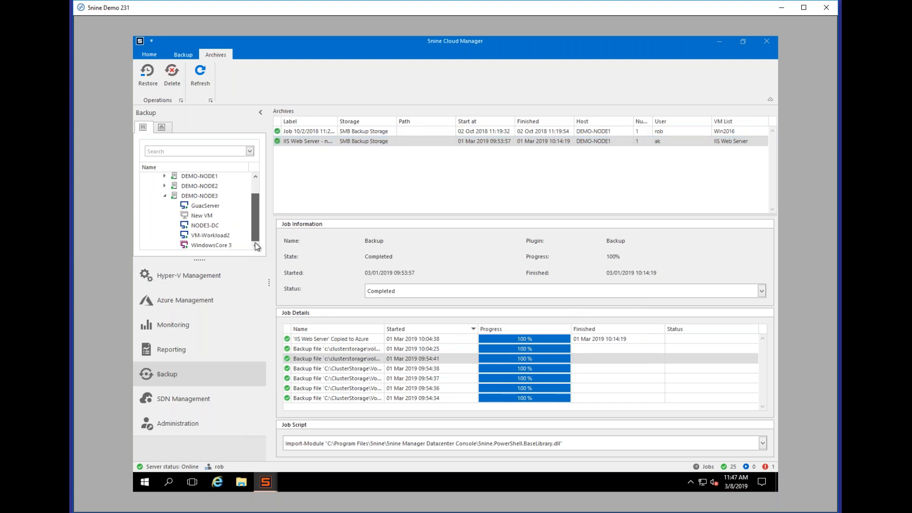
left_click(165, 195)
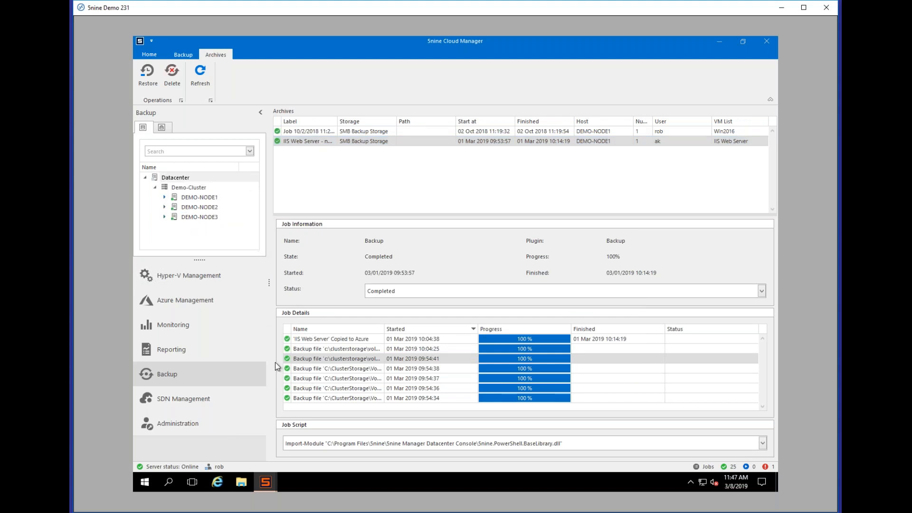
left_click(232, 404)
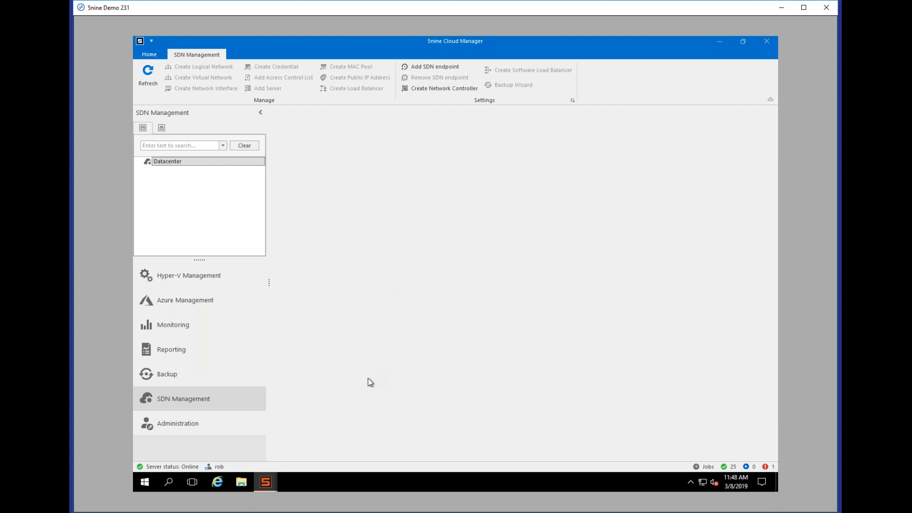
left_click(241, 280)
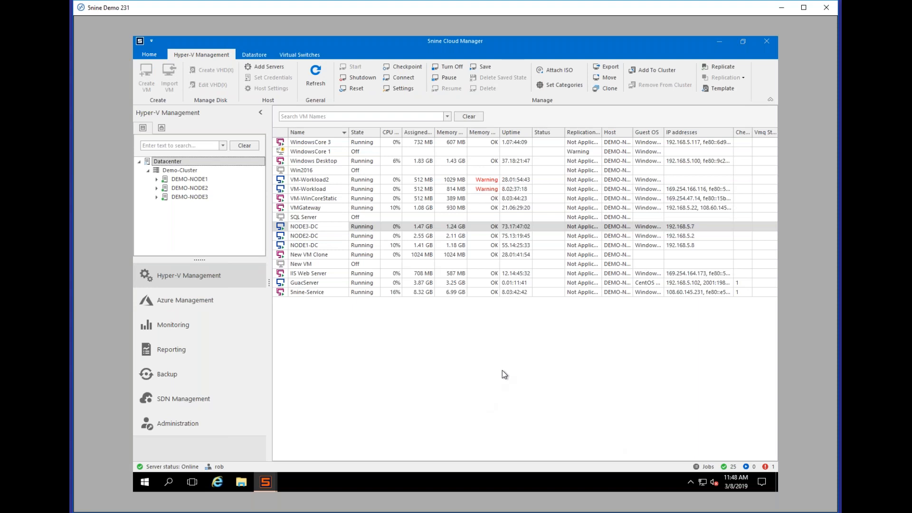
Step: Open the Jobs window full-screen and filter it to jobs starting from 2/8/2019
left_click(704, 467)
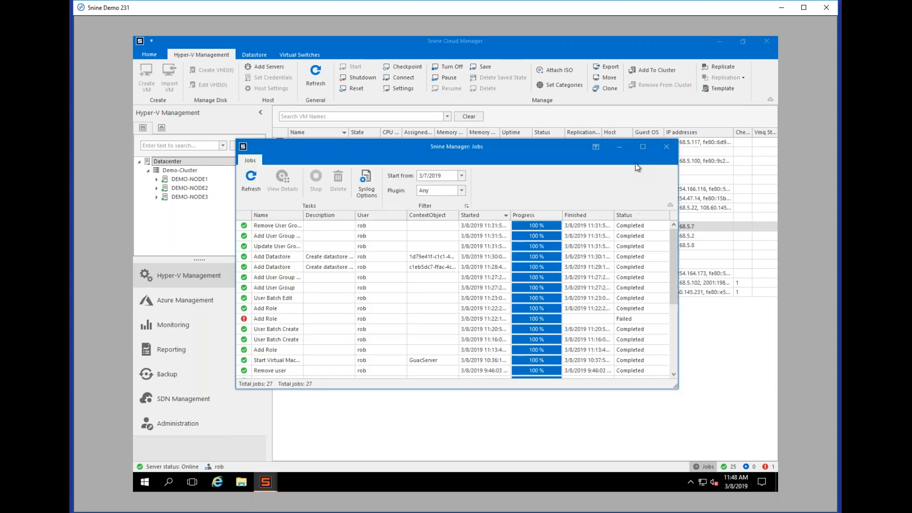
left_click(642, 147)
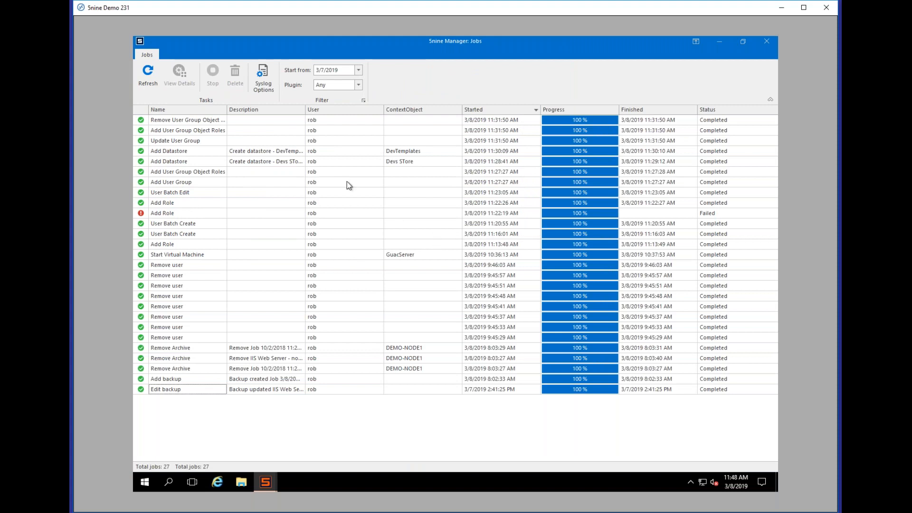
left_click(358, 70)
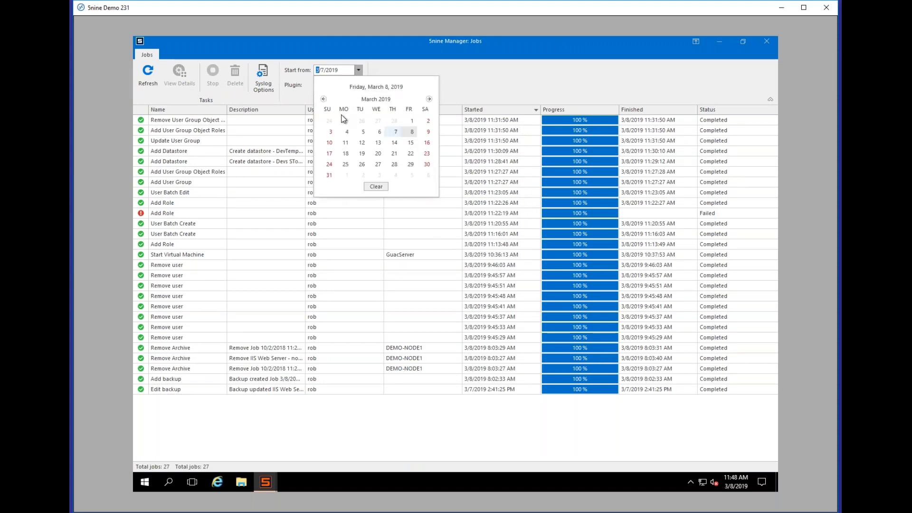
left_click(324, 99)
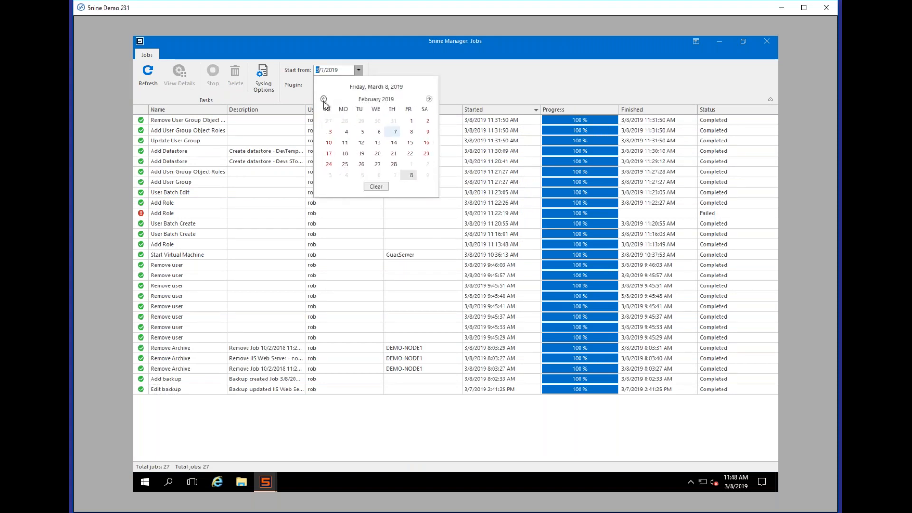
left_click(412, 120)
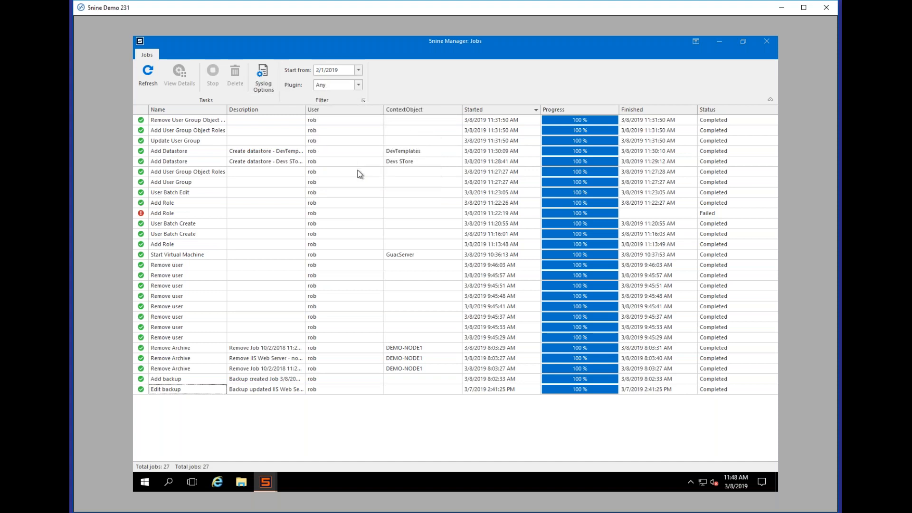
left_click(358, 71)
left_click(359, 71)
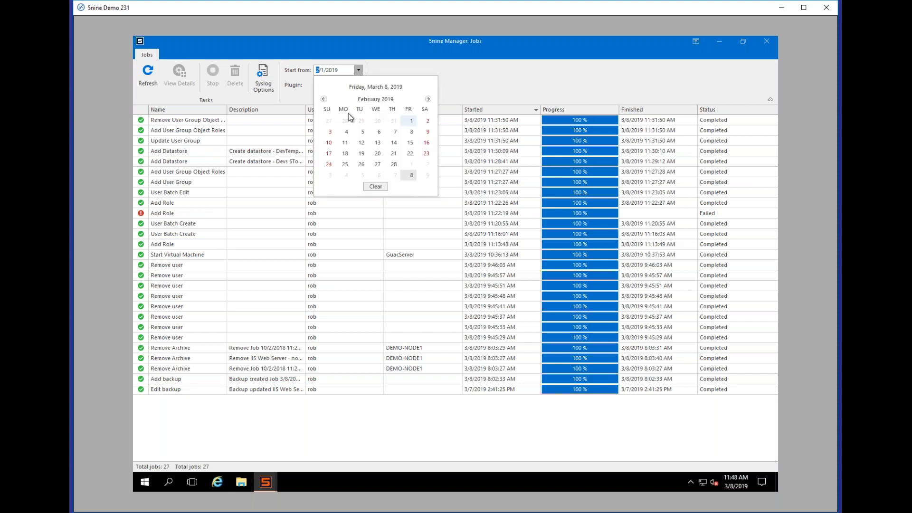
left_click(411, 132)
Step: Browse the 93 jobs, selecting Category Group Add, Reset Virtual Machine, Add Datastore and Install Agent rows
scroll(346, 198, "down", 5)
left_click(342, 257)
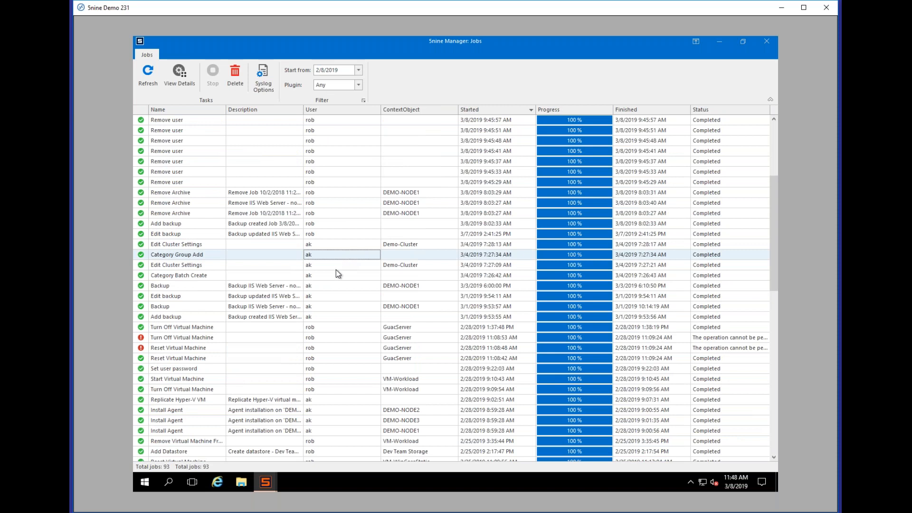
scroll(349, 285, "down", 4)
left_click(392, 226)
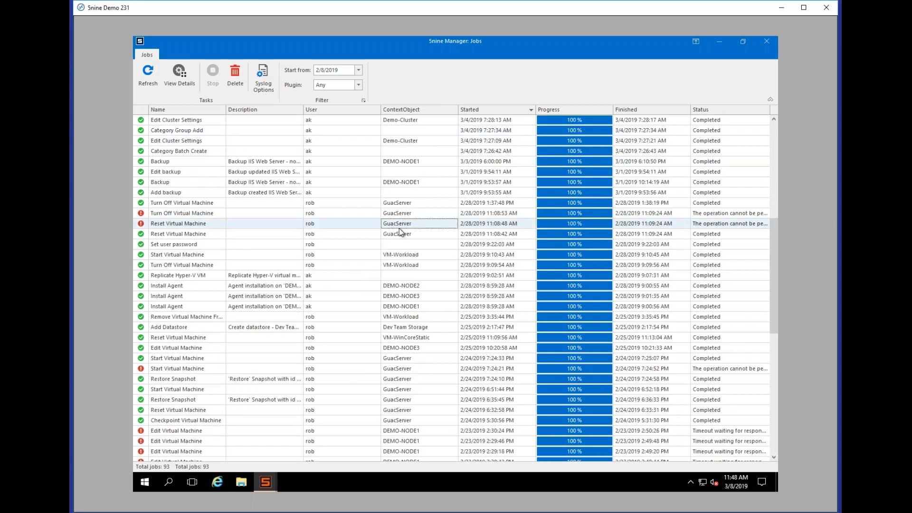
left_click(406, 327)
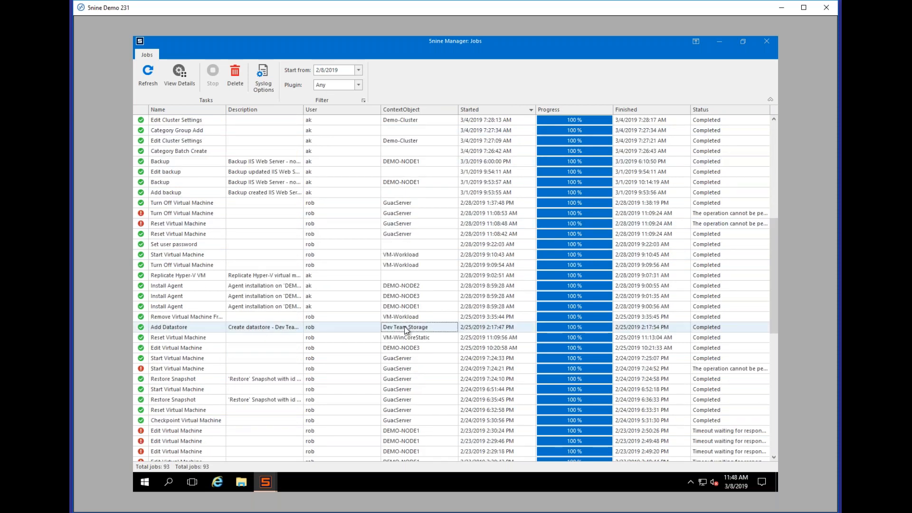
left_click(269, 298)
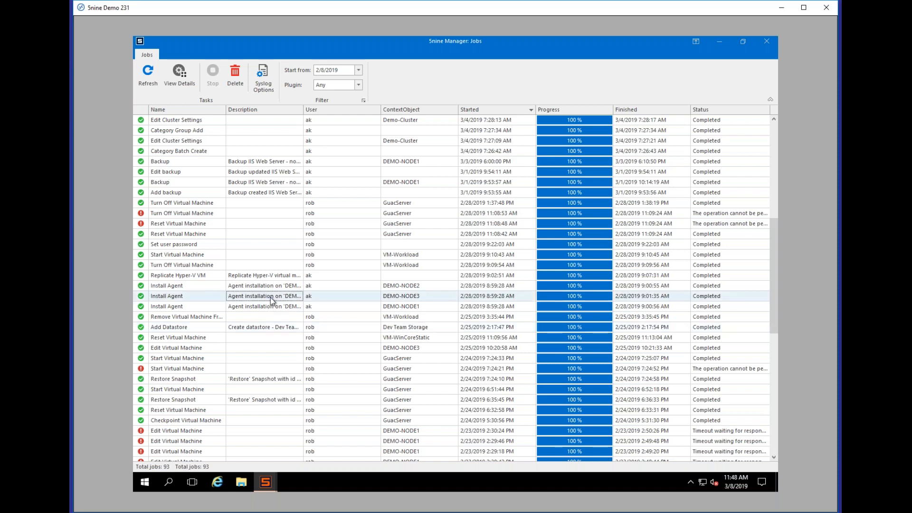
left_click(292, 330)
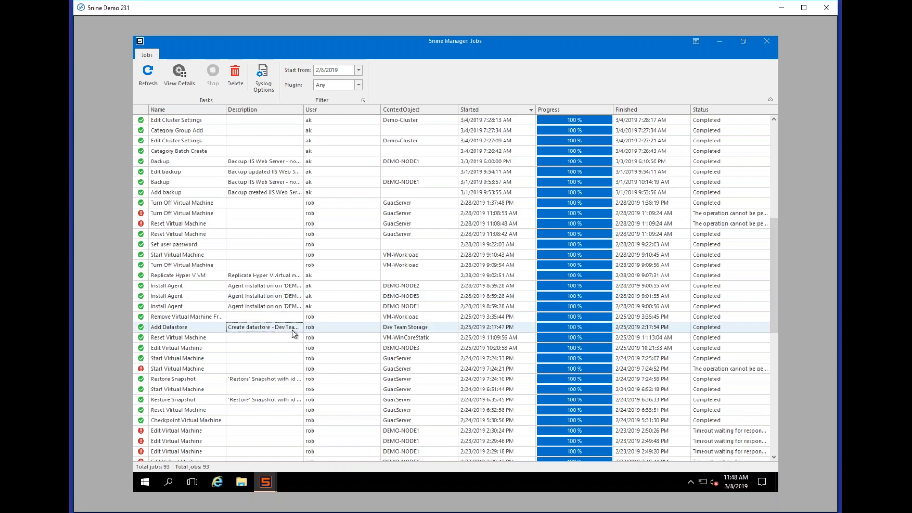
scroll(359, 360, "down", 10)
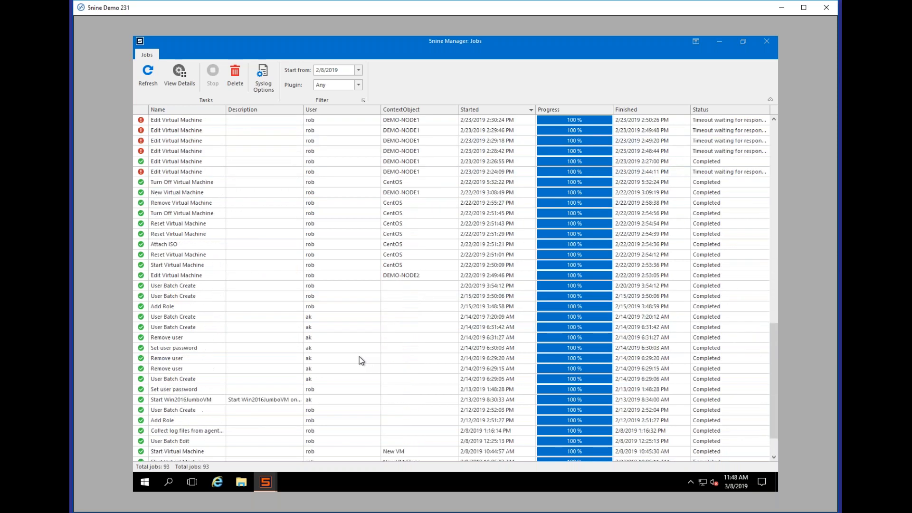
scroll(359, 351, "up", 12)
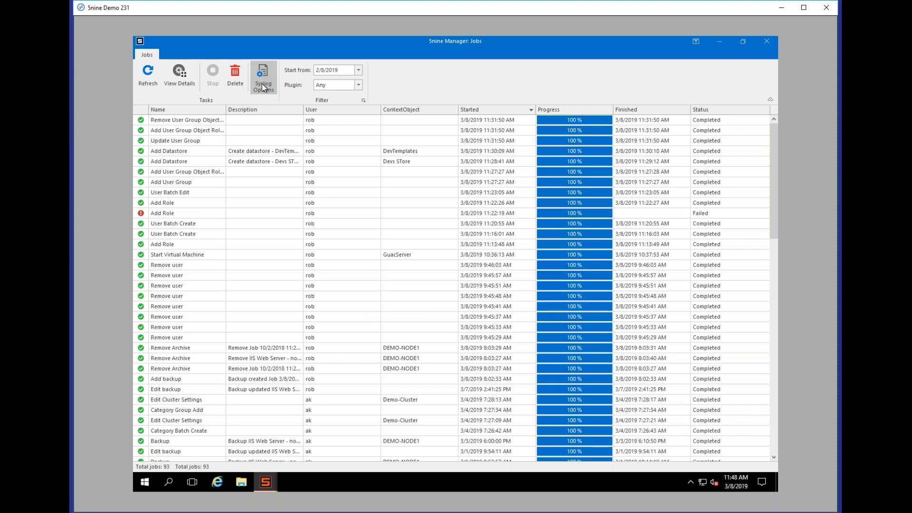
scroll(375, 258, "down", 5)
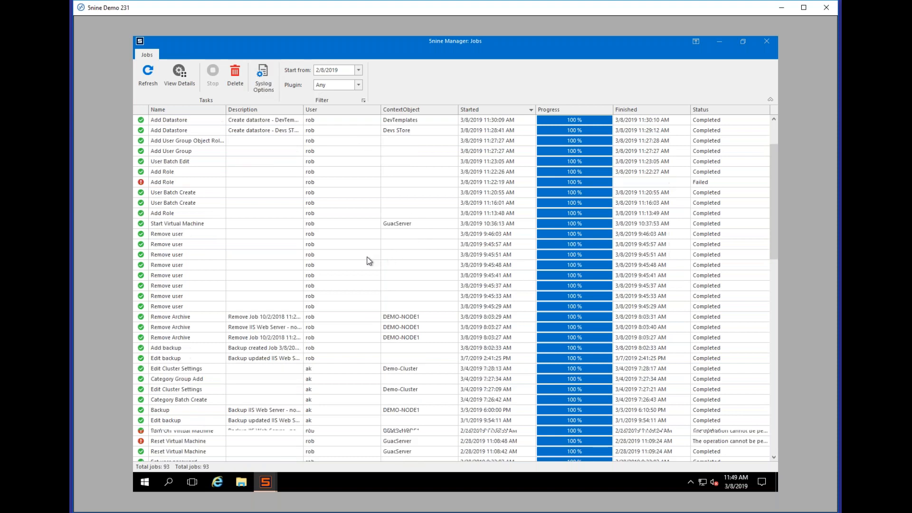
scroll(346, 270, "down", 15)
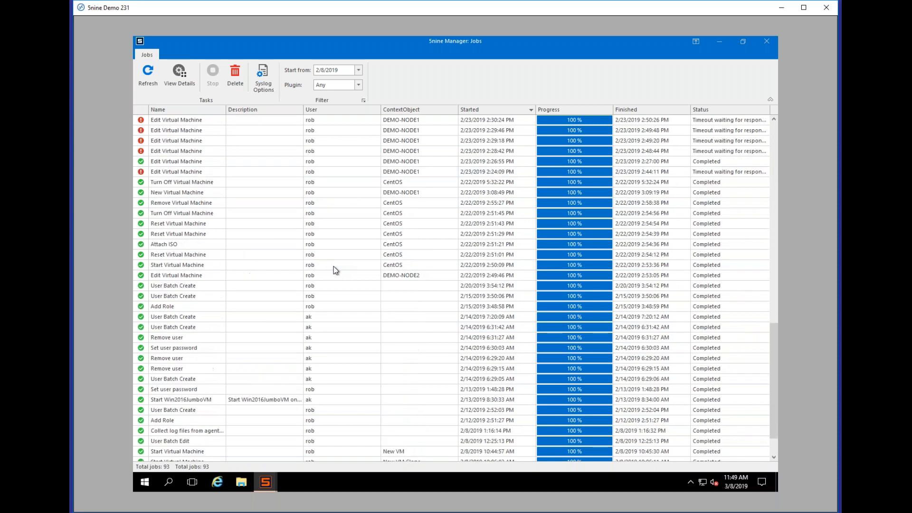
scroll(334, 266, "up", 20)
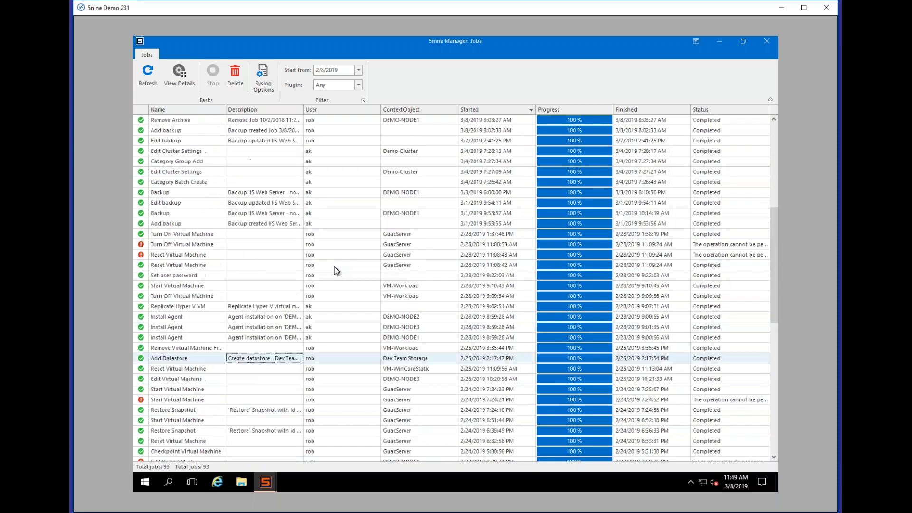
Step: Inspect the ResetVM job's details and script, then close the details and the Jobs window
double_click(288, 370)
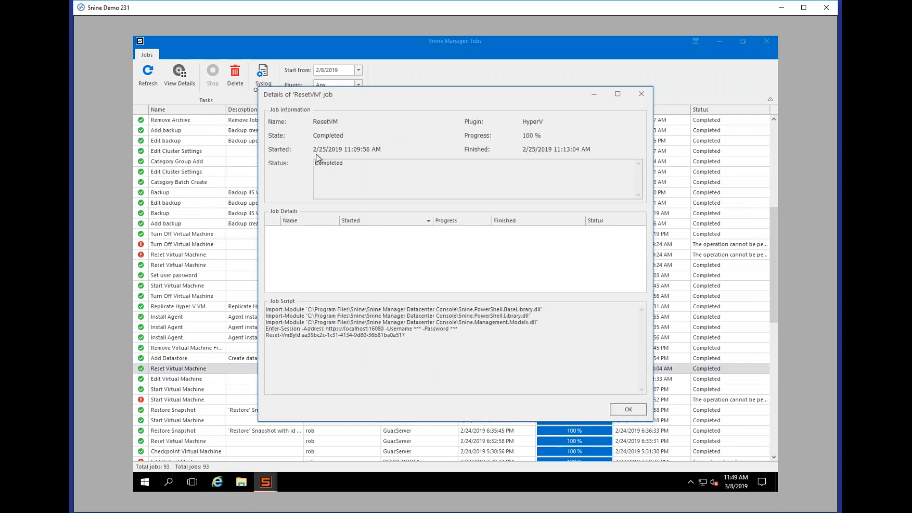
left_click_drag(432, 338, 264, 304)
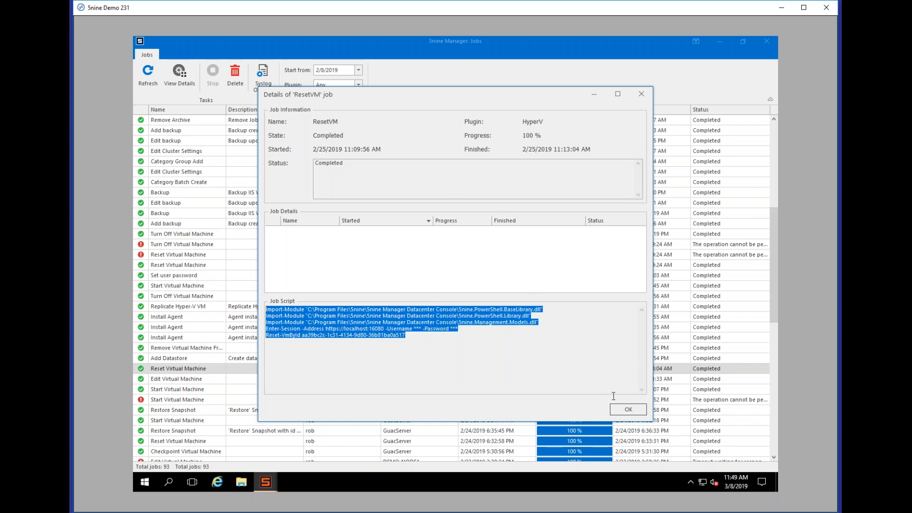
left_click(627, 409)
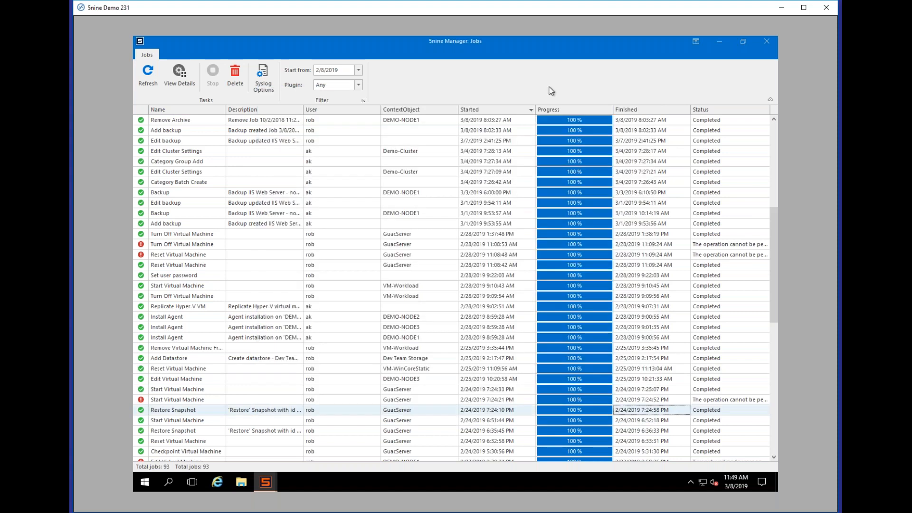
left_click(765, 44)
Step: Open Administration, view Roles, then return to Users and collapse Global Administrators
left_click(188, 437)
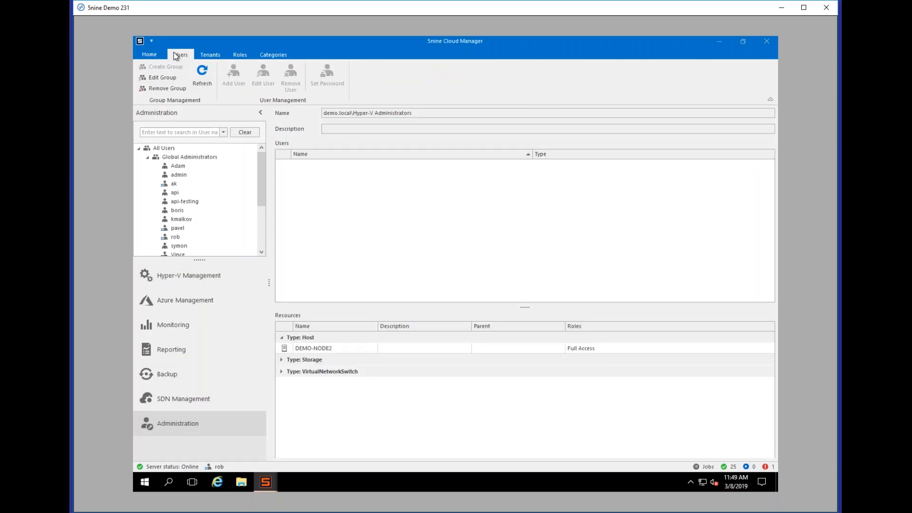
left_click(241, 54)
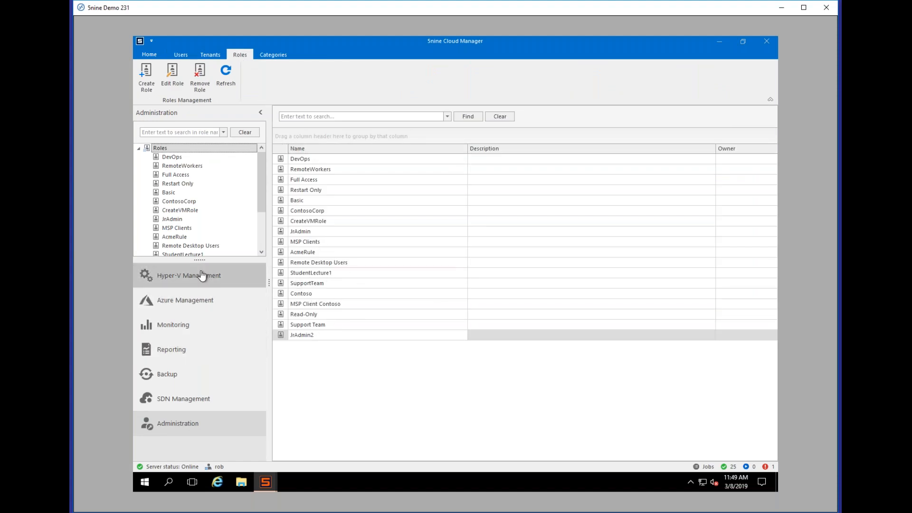
left_click(180, 54)
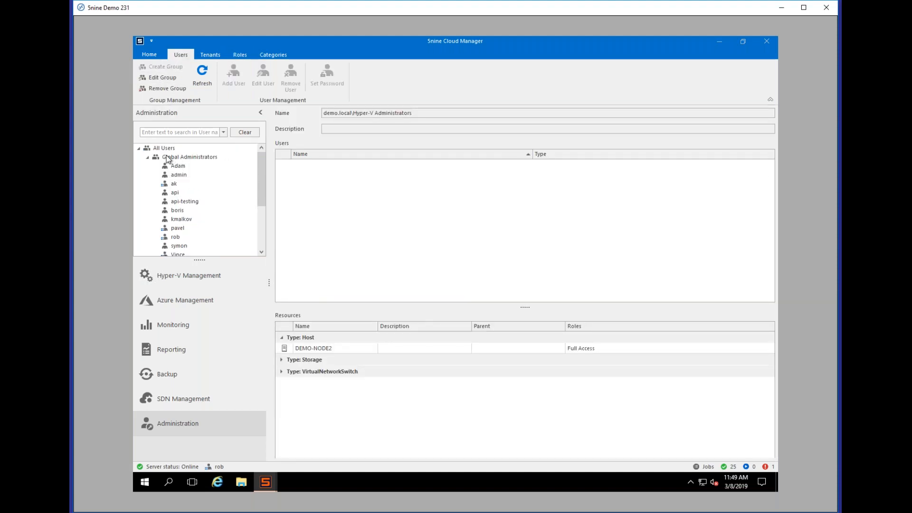
left_click(148, 157)
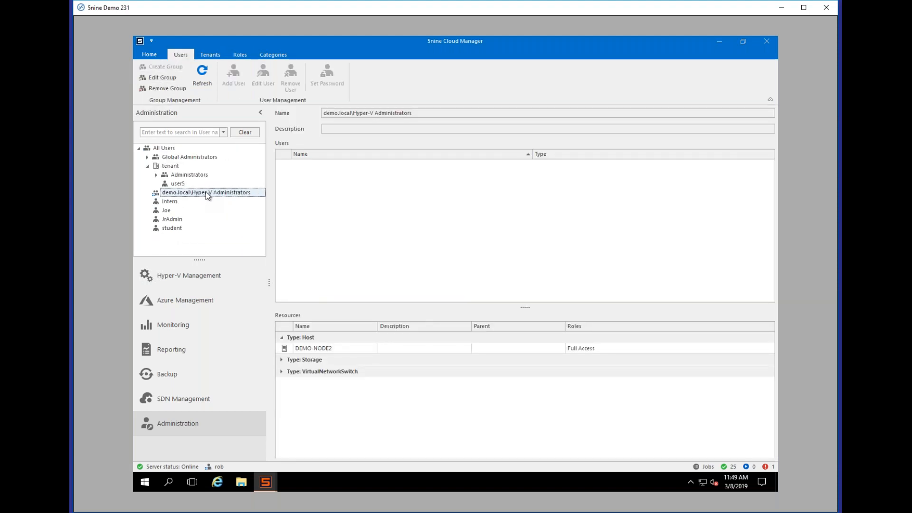